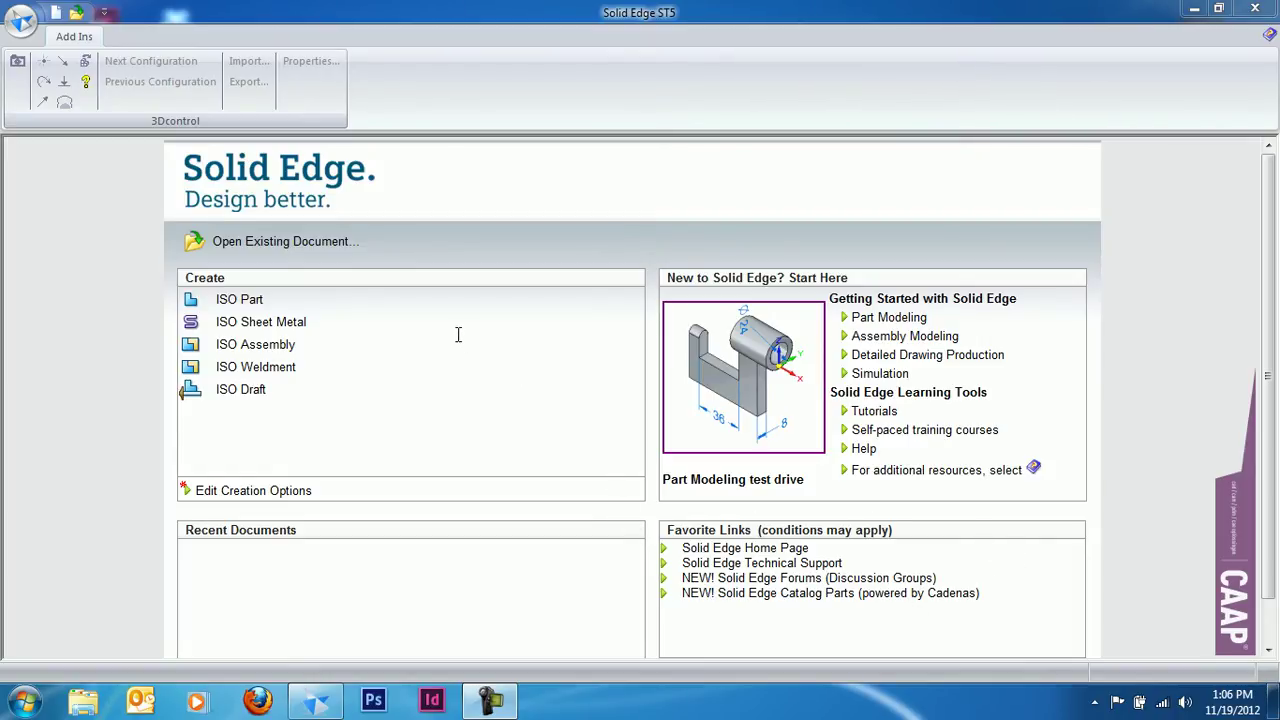
# Create a new ISO part and look through the Sketching and Surfacing tabs
pyautogui.click(234, 302)
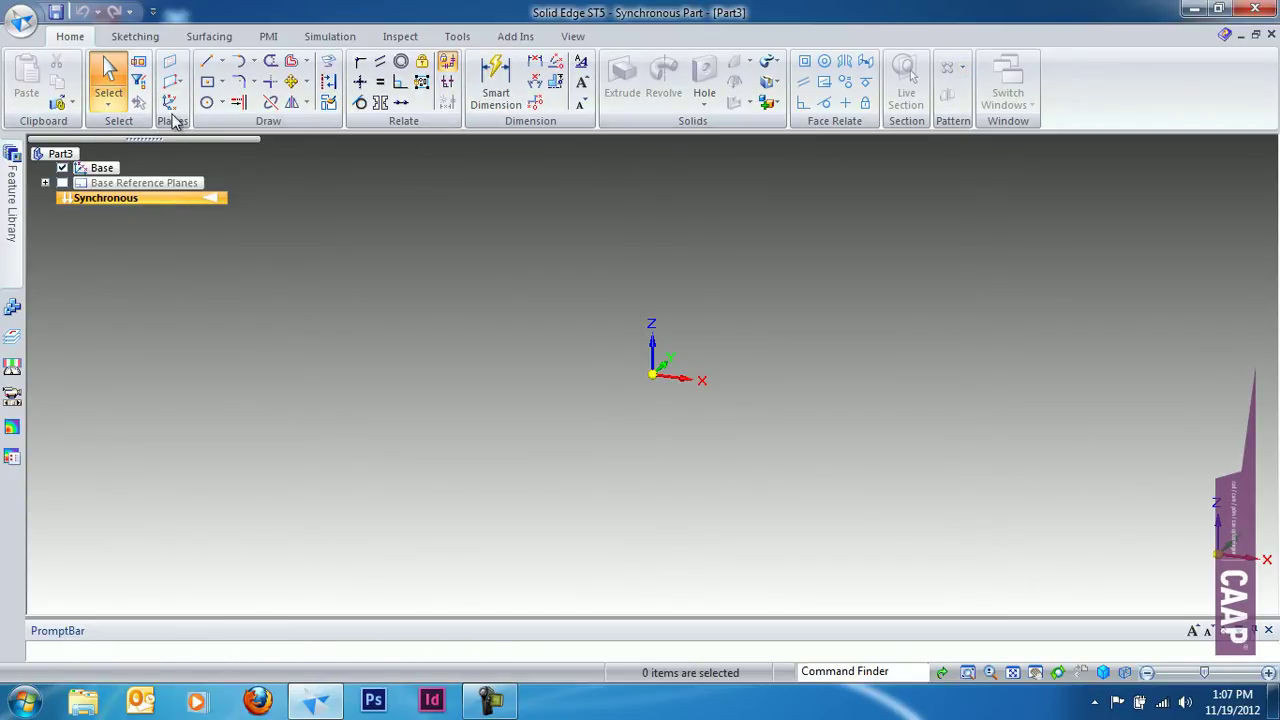
pyautogui.click(122, 40)
pyautogui.click(205, 38)
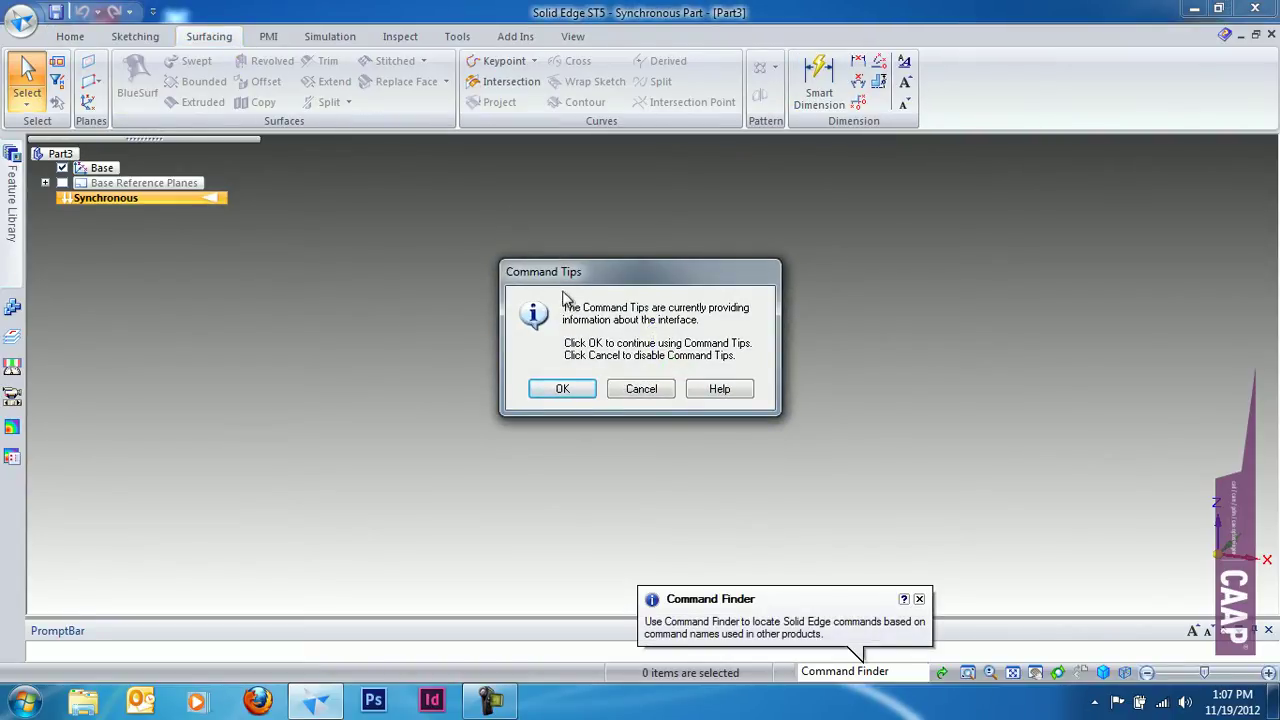
# Dismiss the Command Tips notice with tips kept on, and close the Command Finder tip
pyautogui.moveTo(646, 276); pyautogui.dragTo(645, 262)
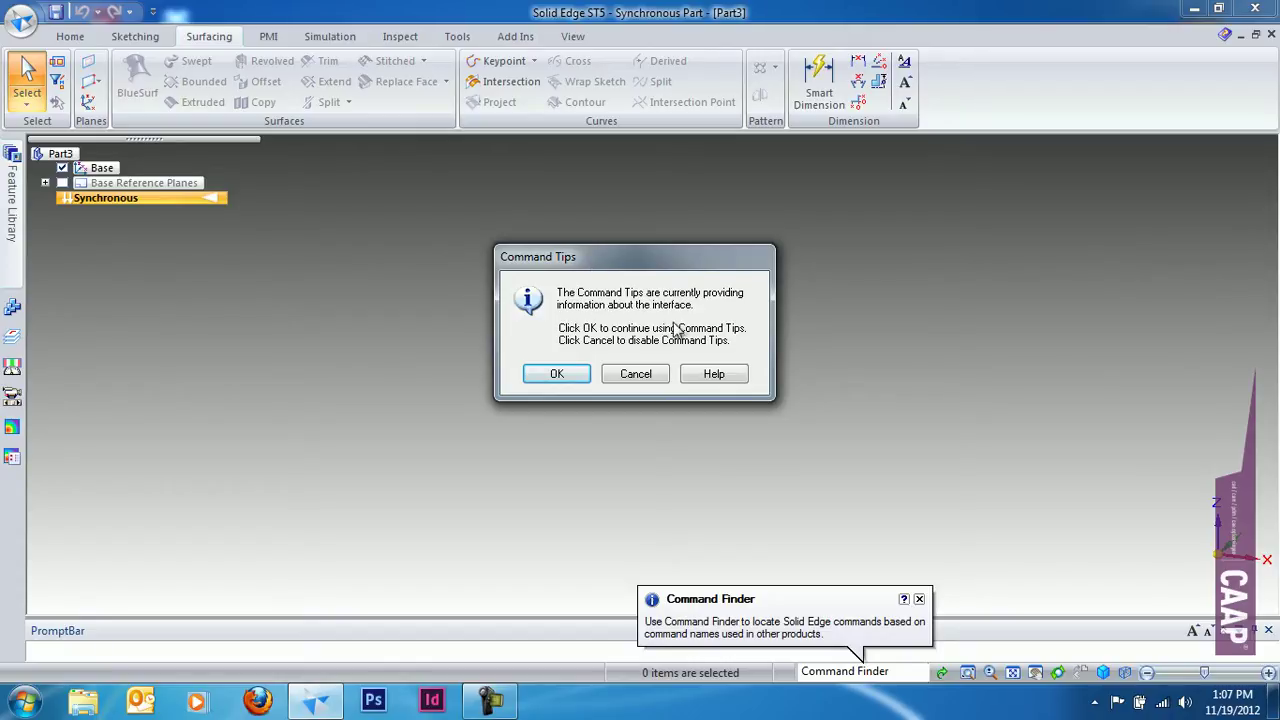
pyautogui.click(575, 378)
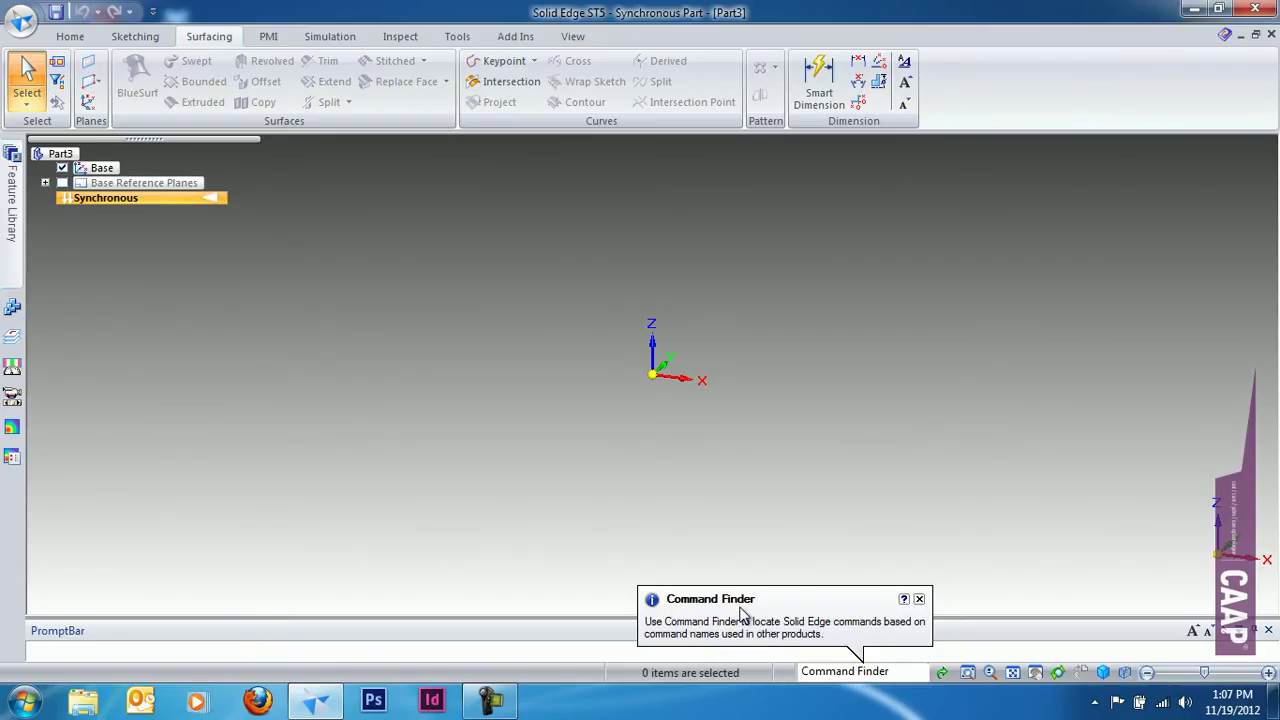
pyautogui.click(919, 599)
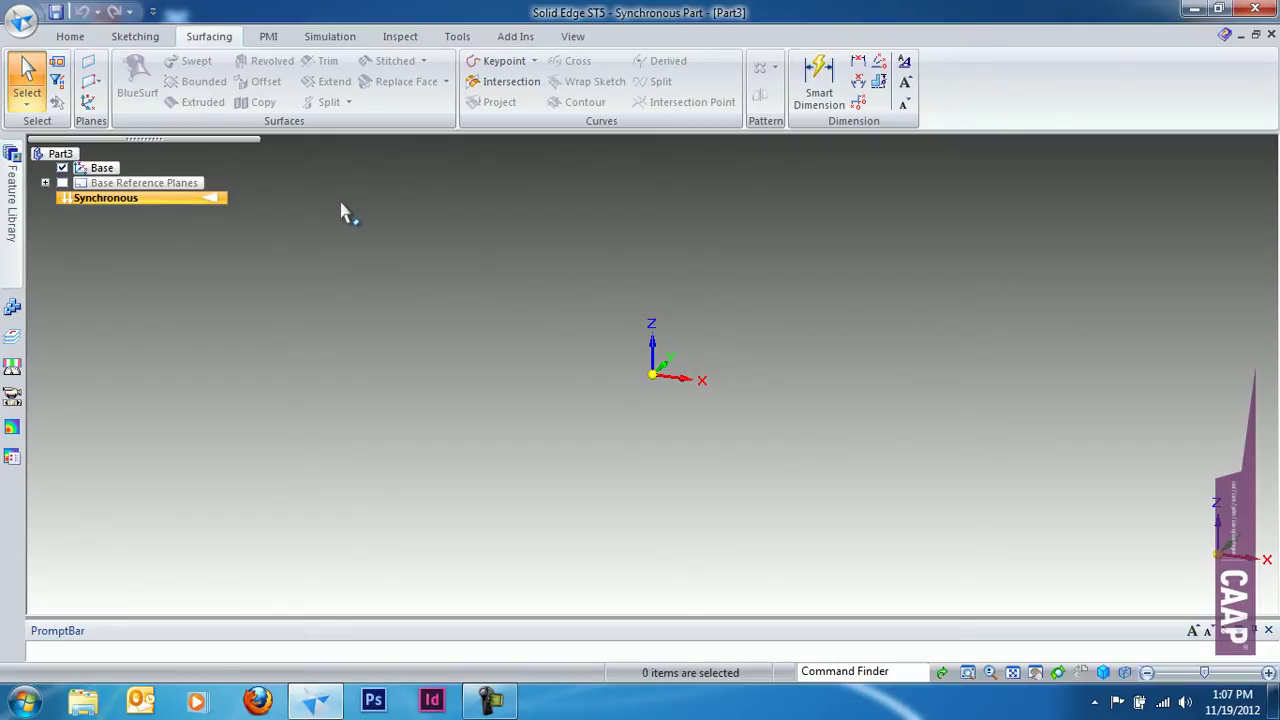
# Show the Sketching tab, then scroll through the ribbon tabs back to Home
pyautogui.click(150, 36)
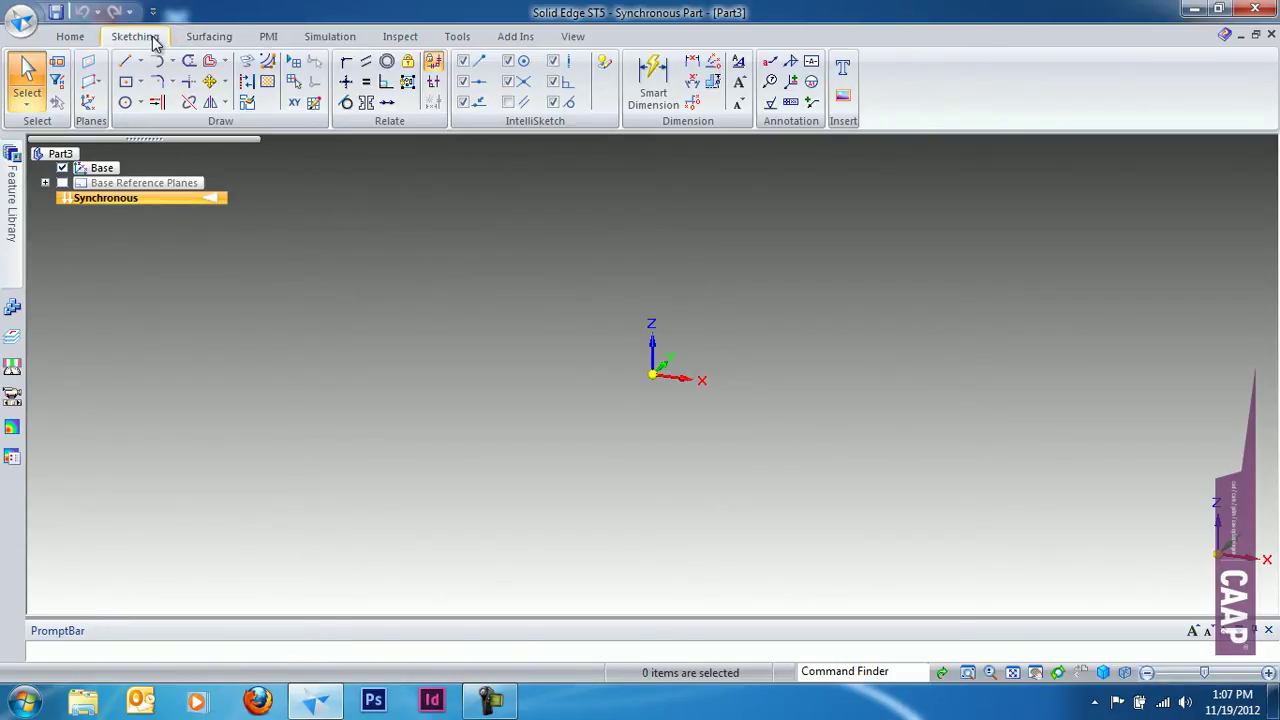
pyautogui.scroll(-4, 165, 40)
pyautogui.scroll(2, 165, 40)
pyautogui.scroll(3, 165, 40)
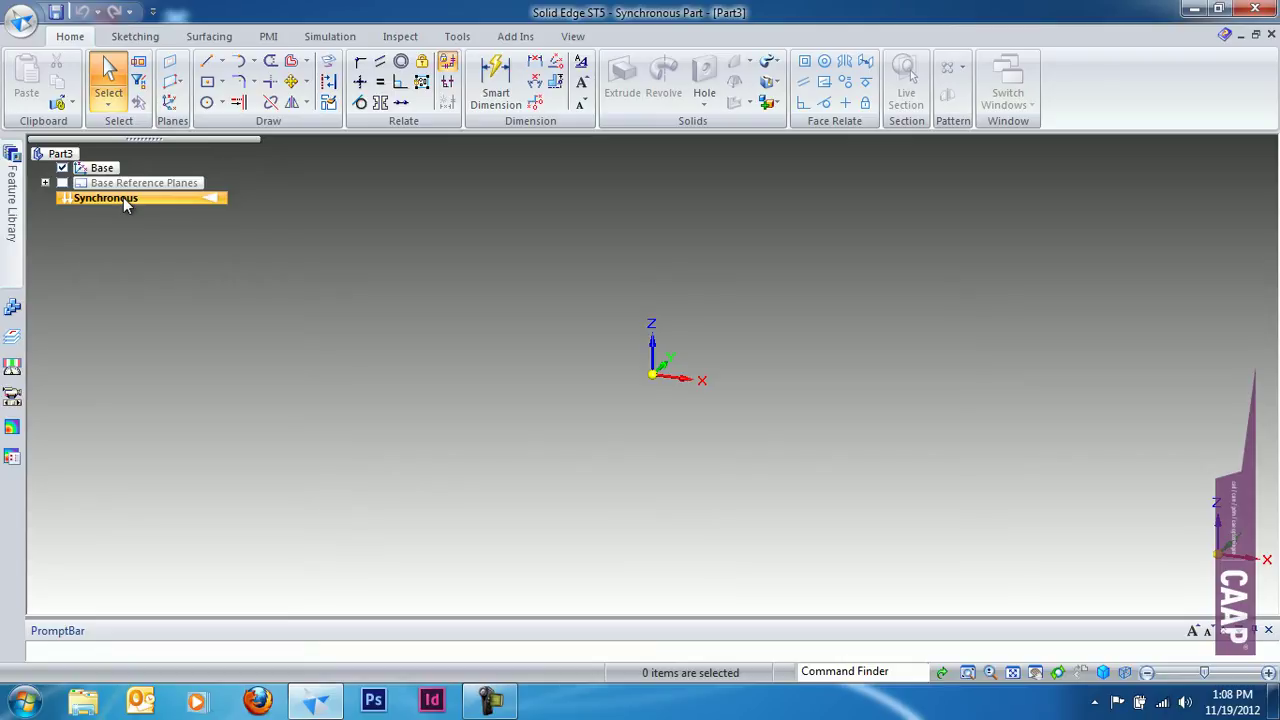
pyautogui.rightClick(125, 203)
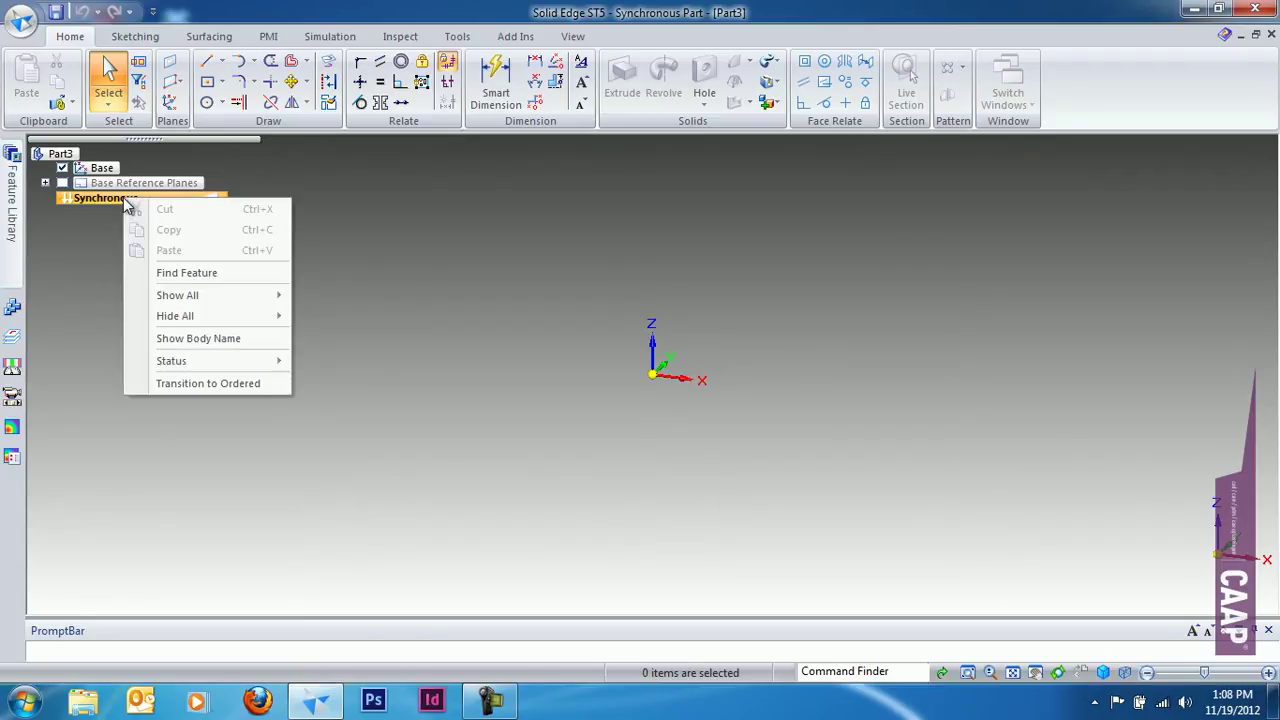
pyautogui.click(197, 387)
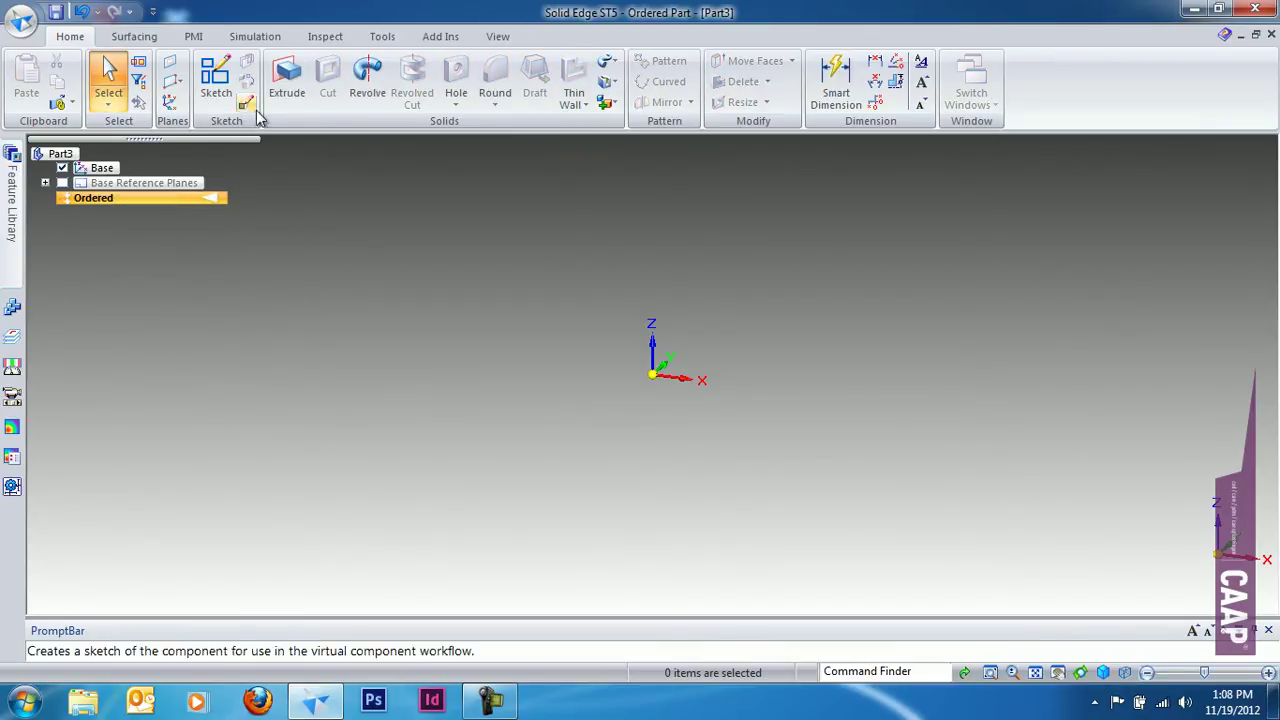
pyautogui.click(325, 38)
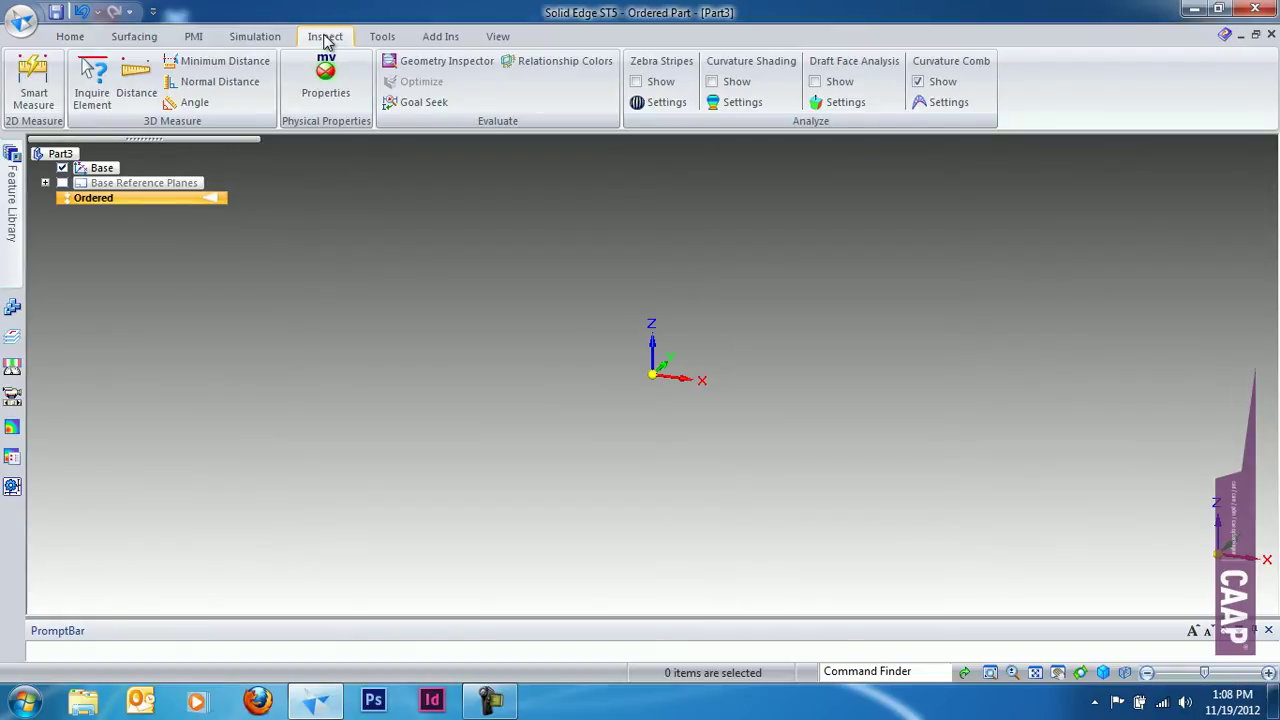
pyautogui.click(382, 40)
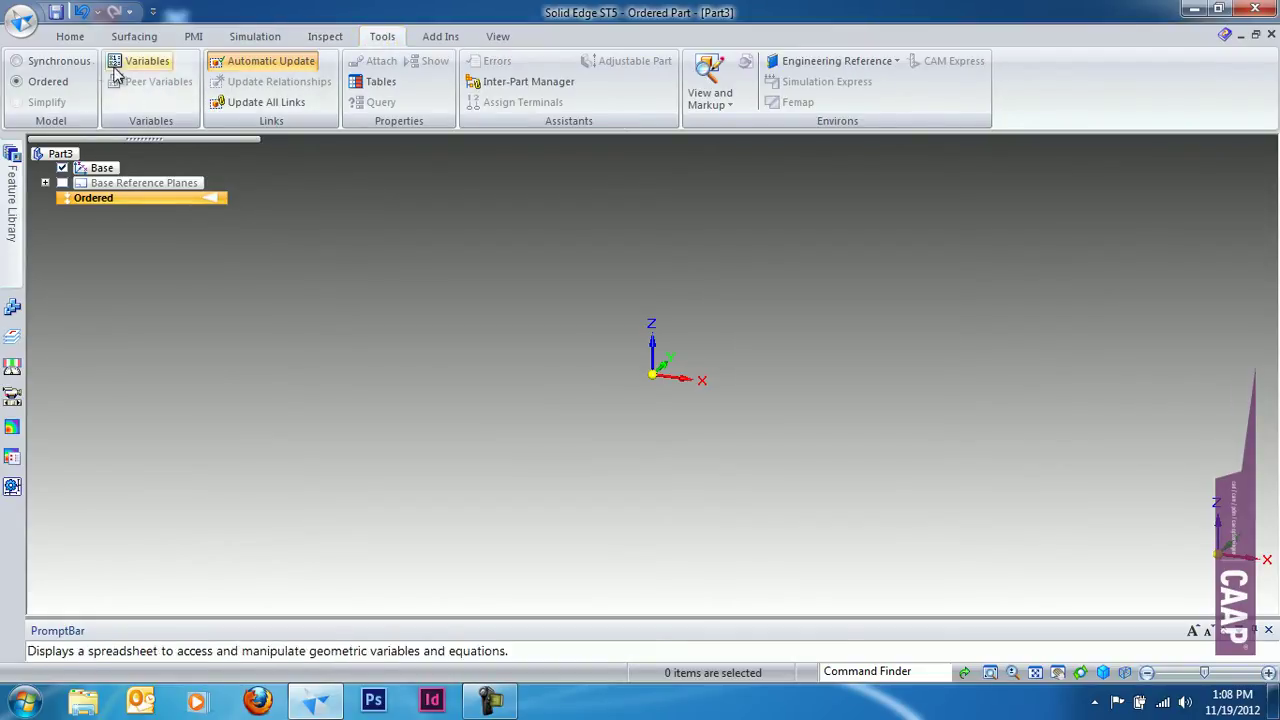
pyautogui.click(16, 66)
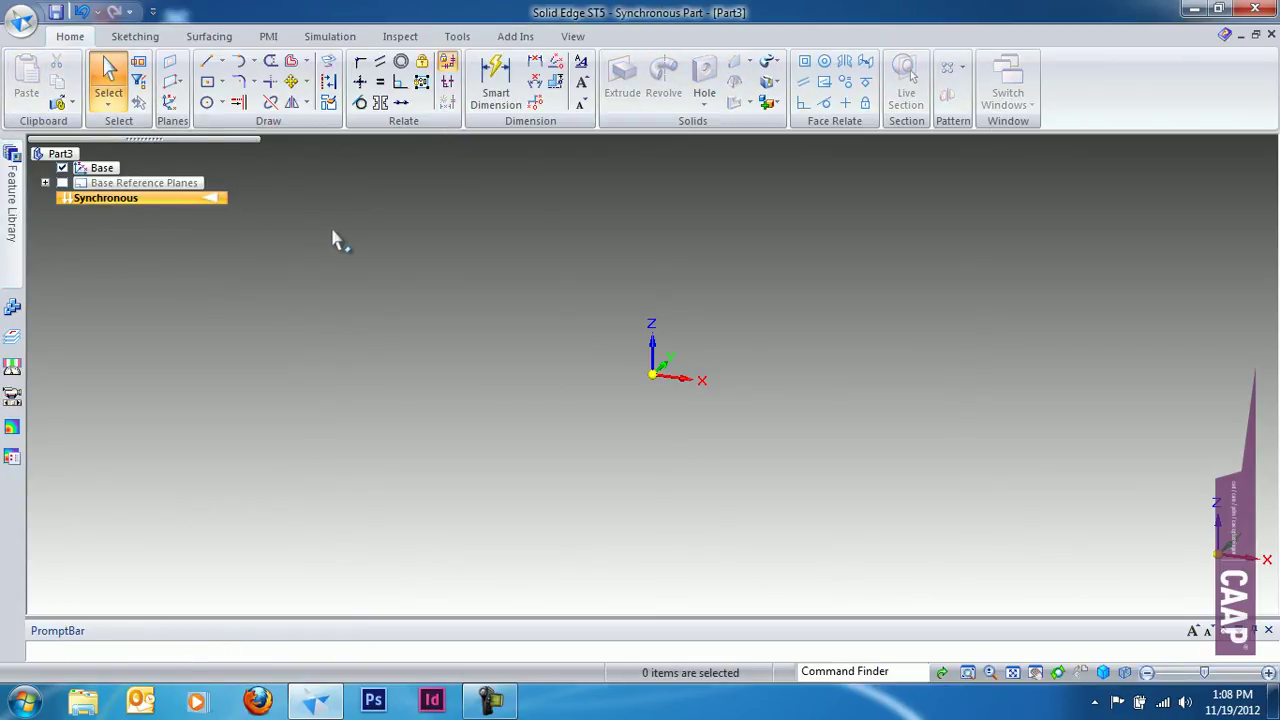
pyautogui.scroll(-1, 337, 243)
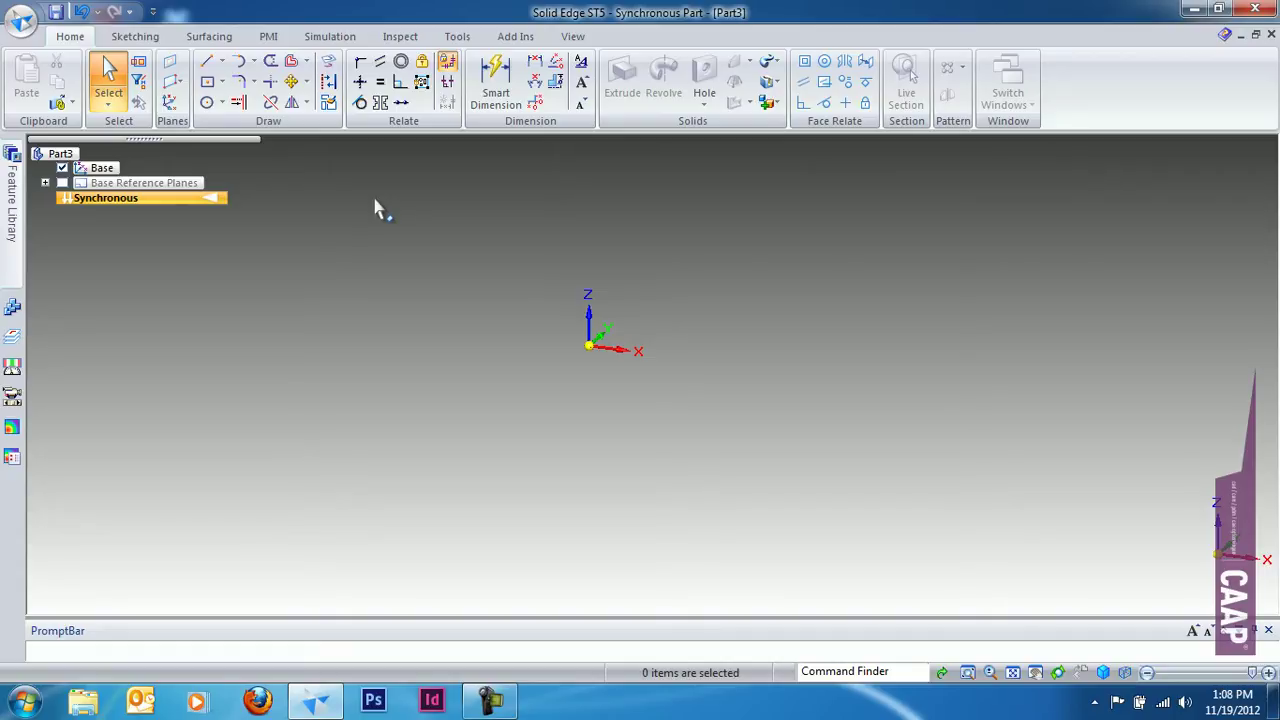
pyautogui.press('alt')
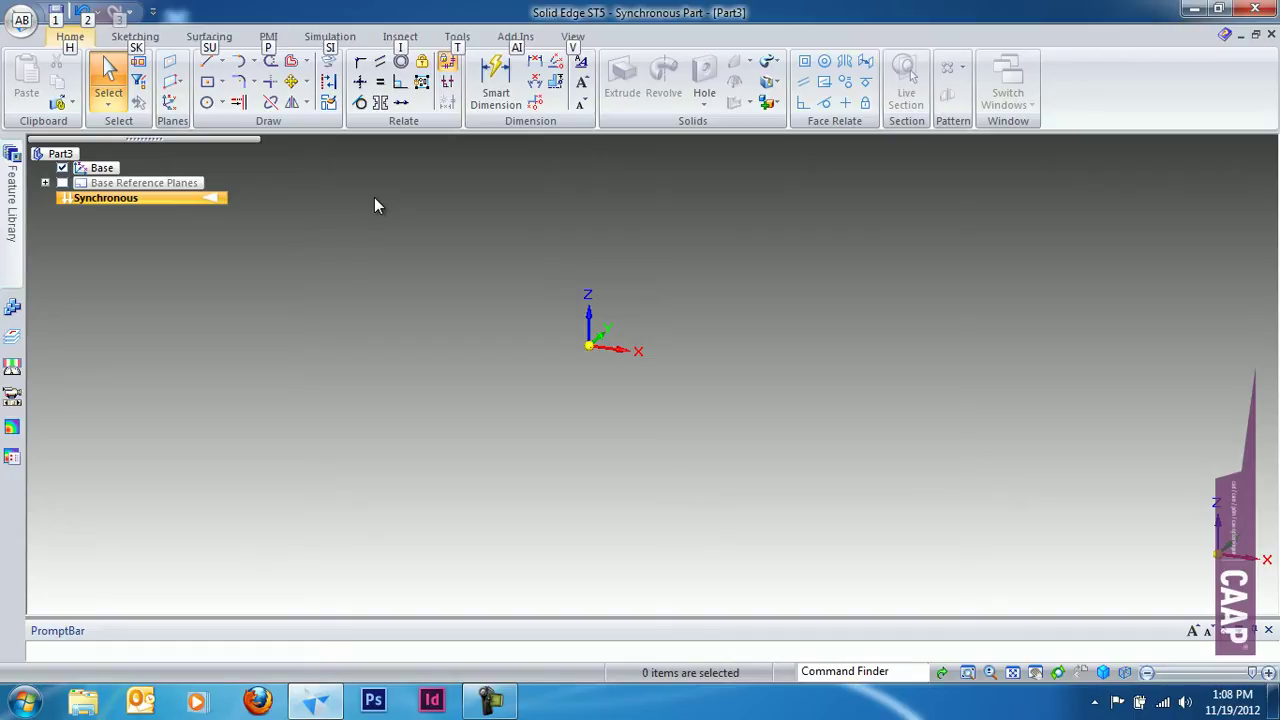
pyautogui.press('i')
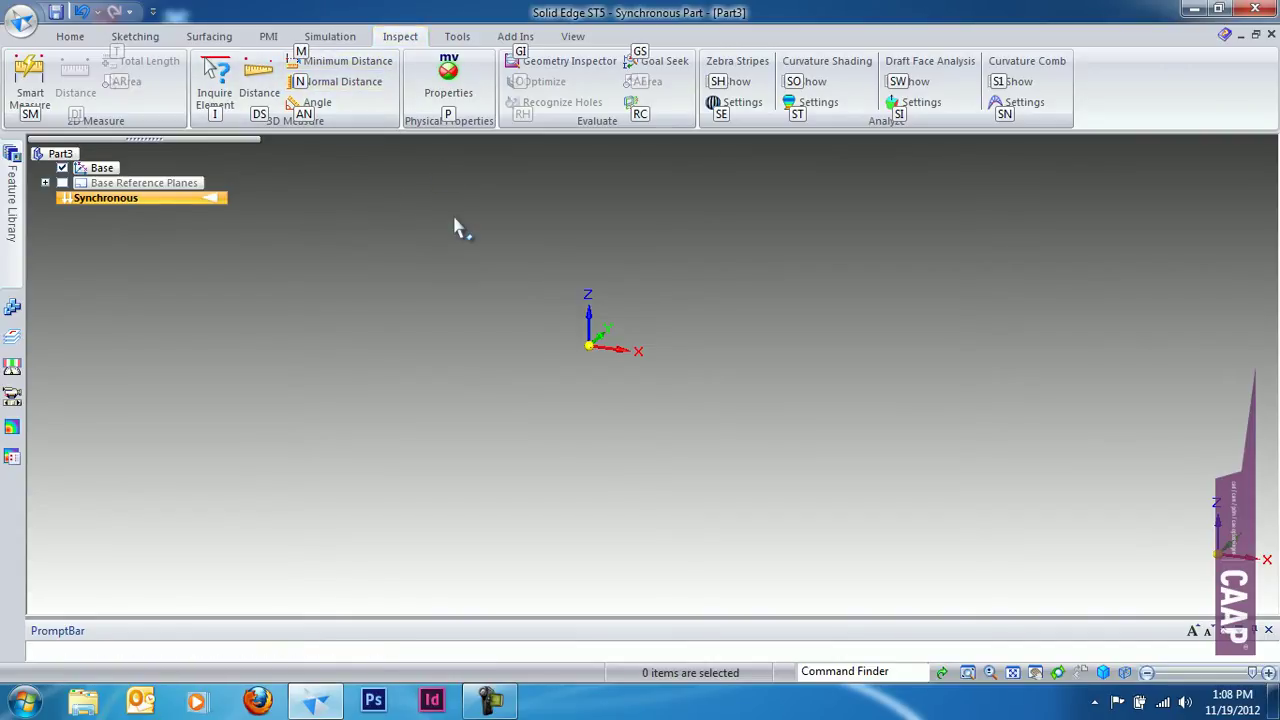
pyautogui.press('n')
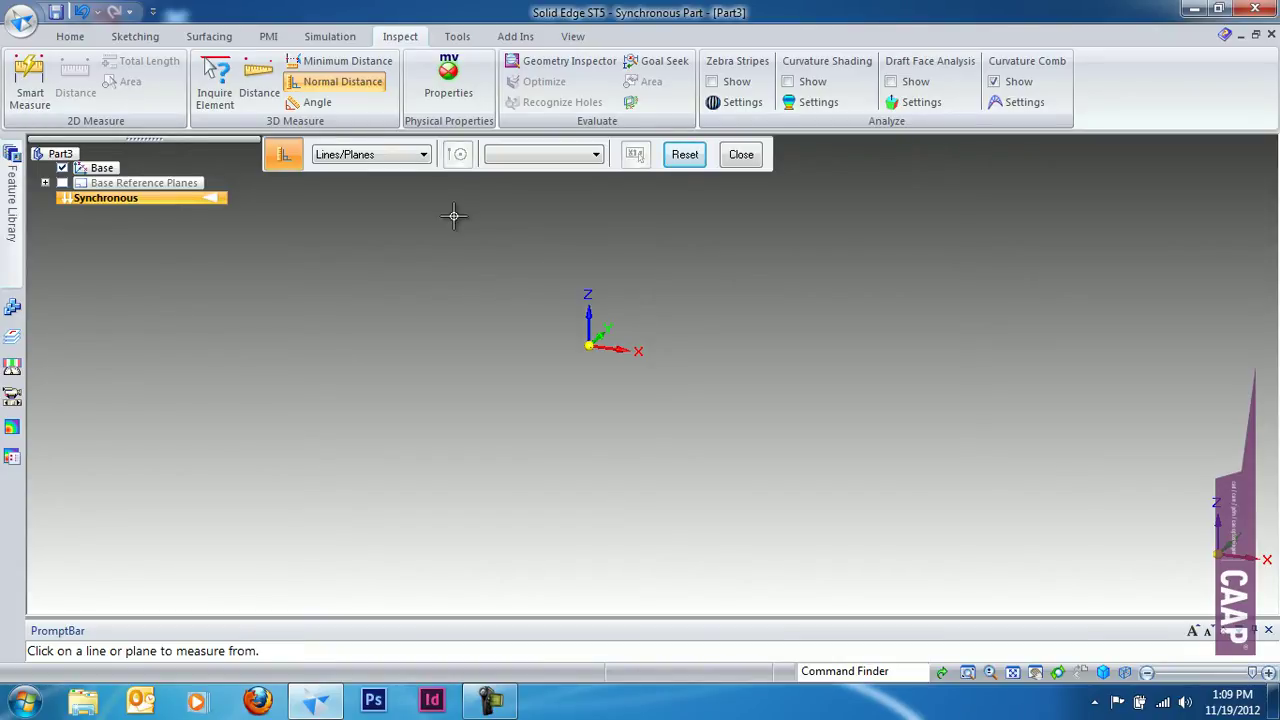
pyautogui.click(72, 36)
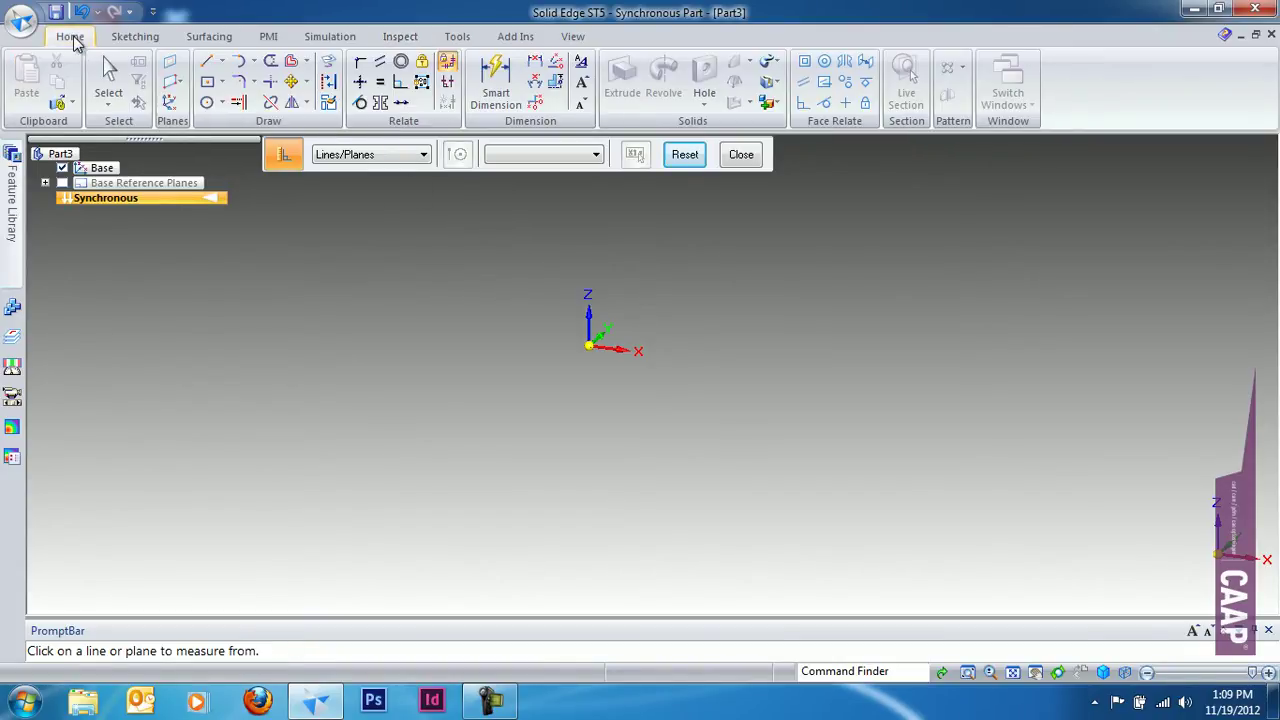
pyautogui.click(105, 72)
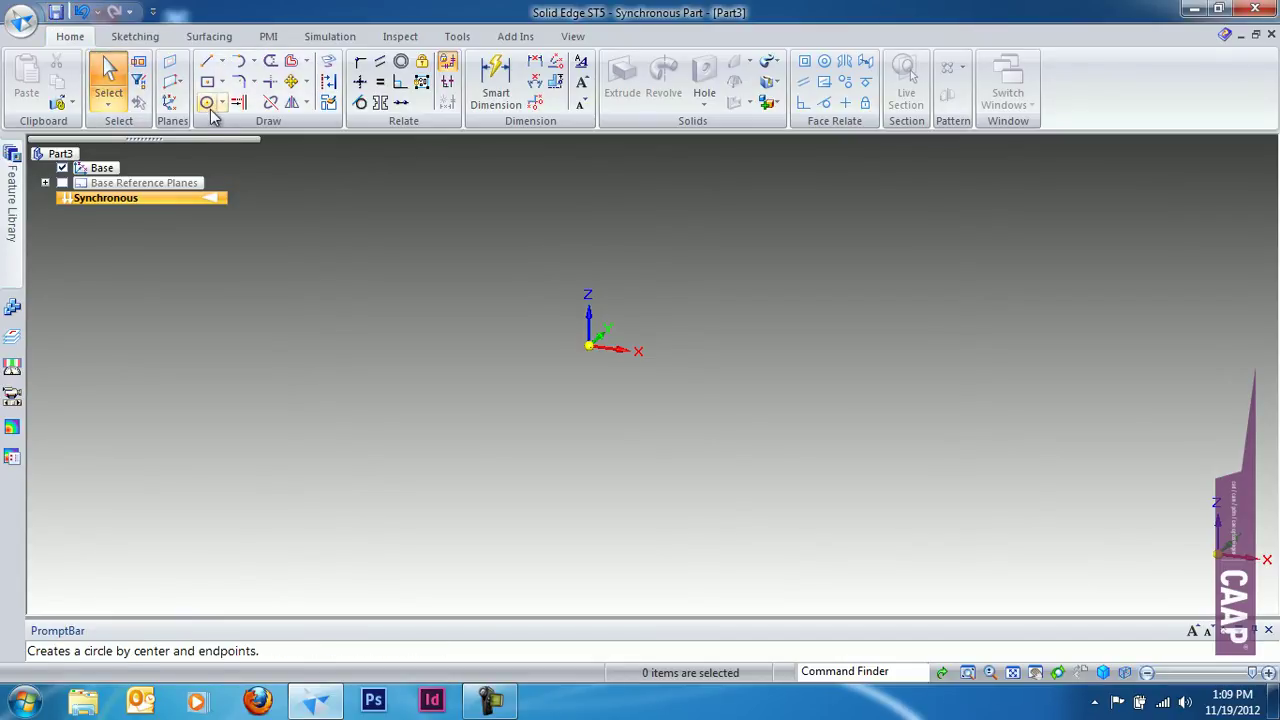
# Add Tools > Variables to the Quick Access Toolbar, saving theme 'Theme 1' and accepting the warning
pyautogui.click(400, 40)
pyautogui.click(445, 38)
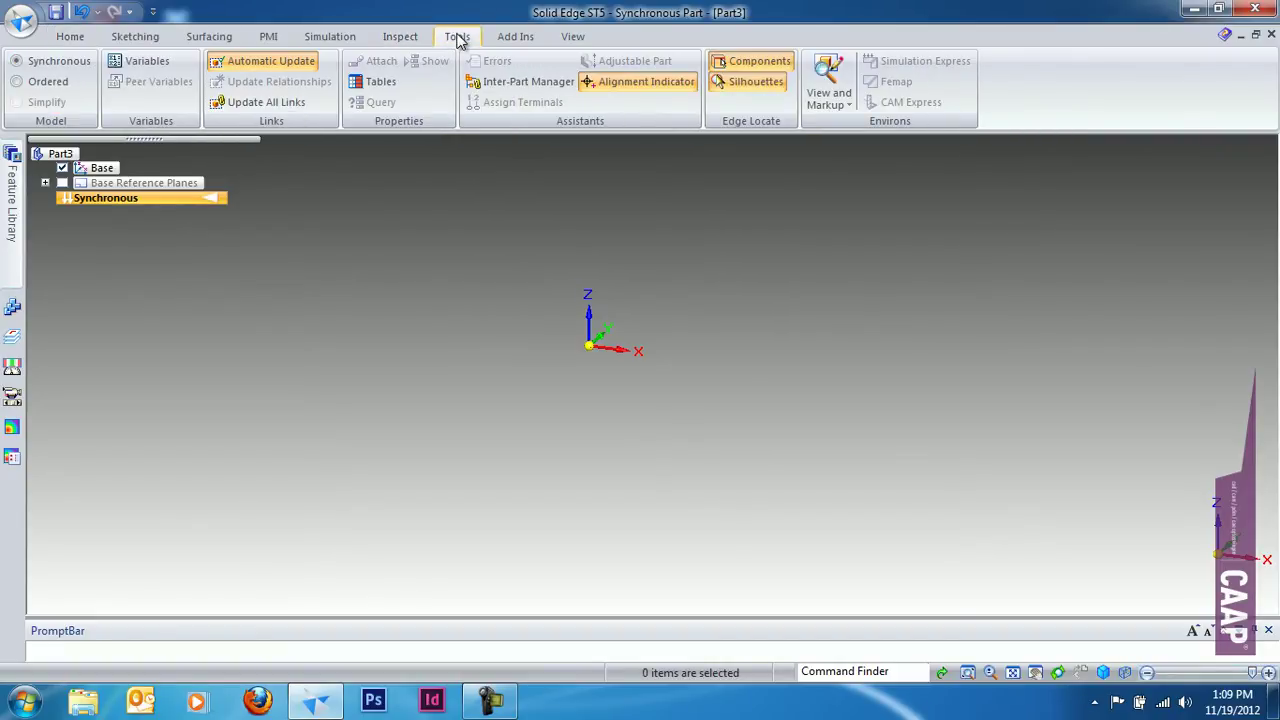
pyautogui.rightClick(140, 66)
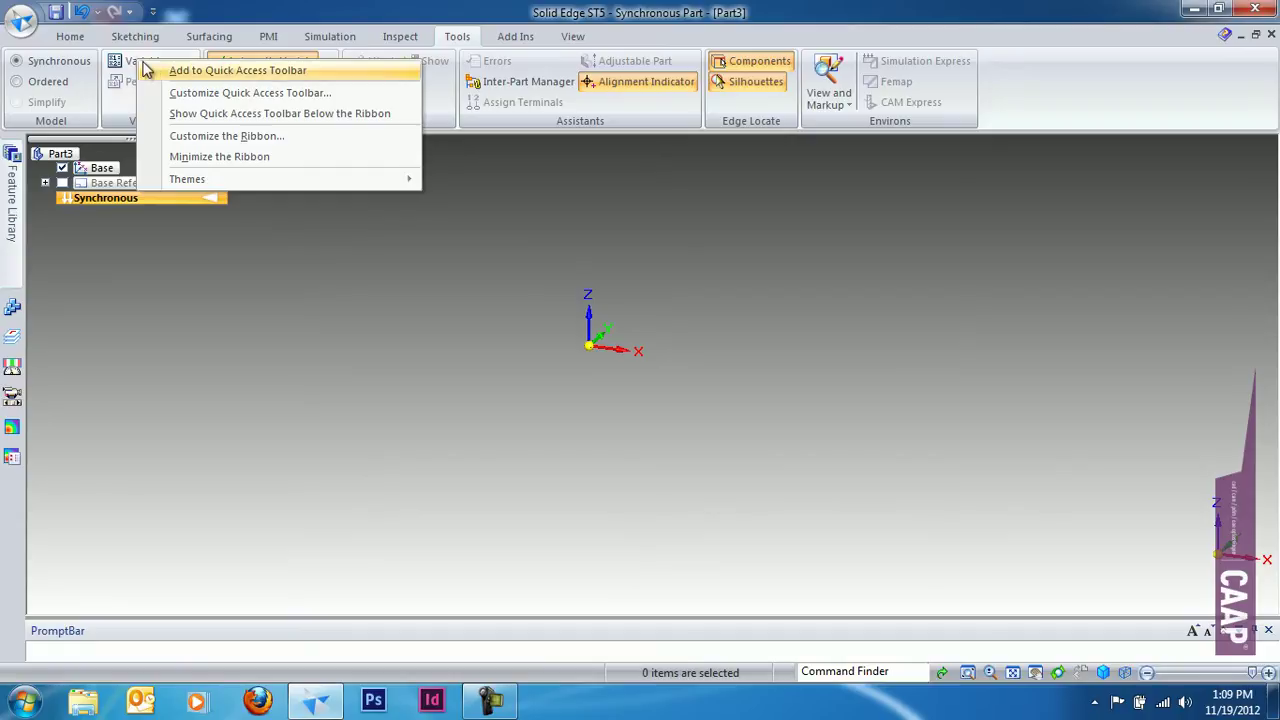
pyautogui.click(241, 71)
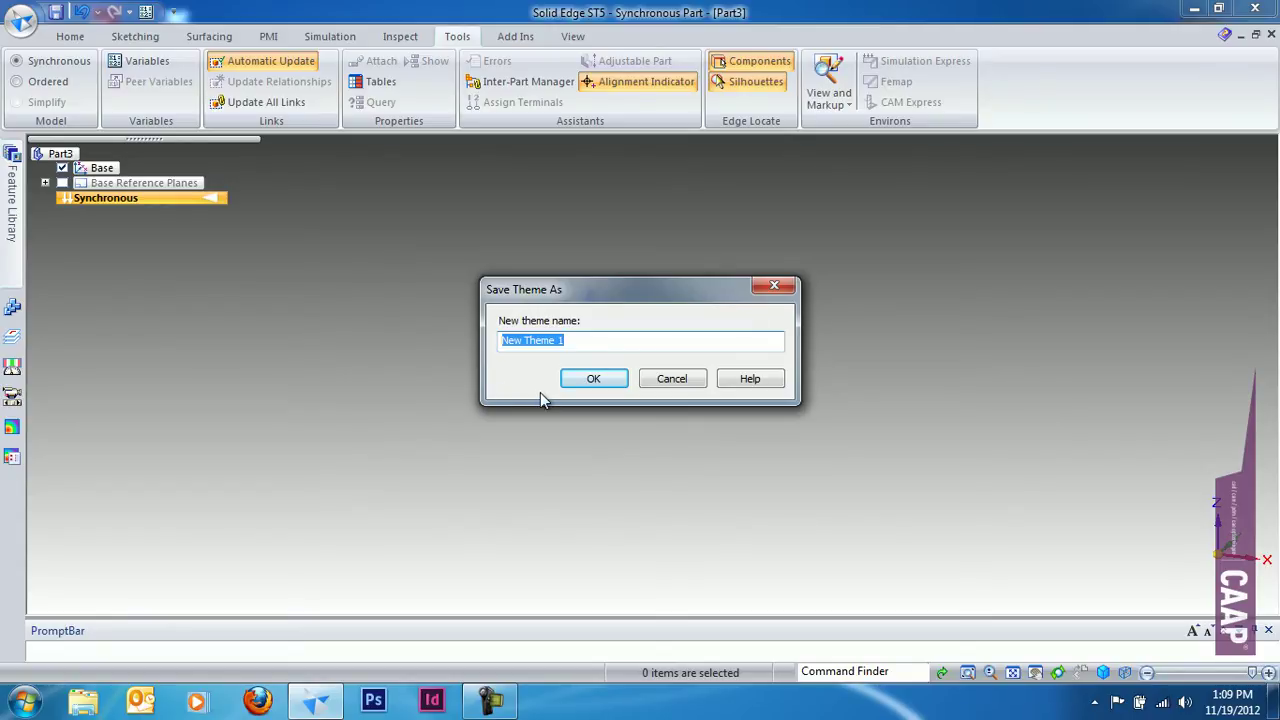
pyautogui.write('The')
pyautogui.write('me 1')
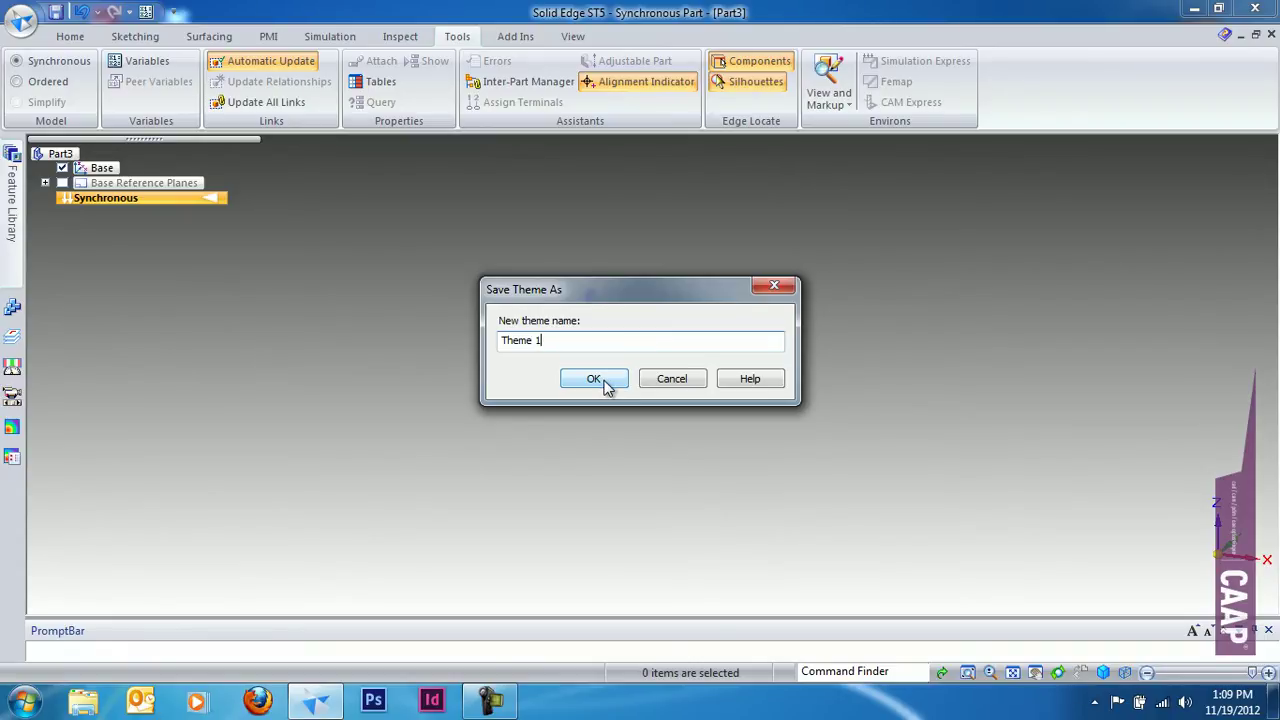
pyautogui.click(598, 388)
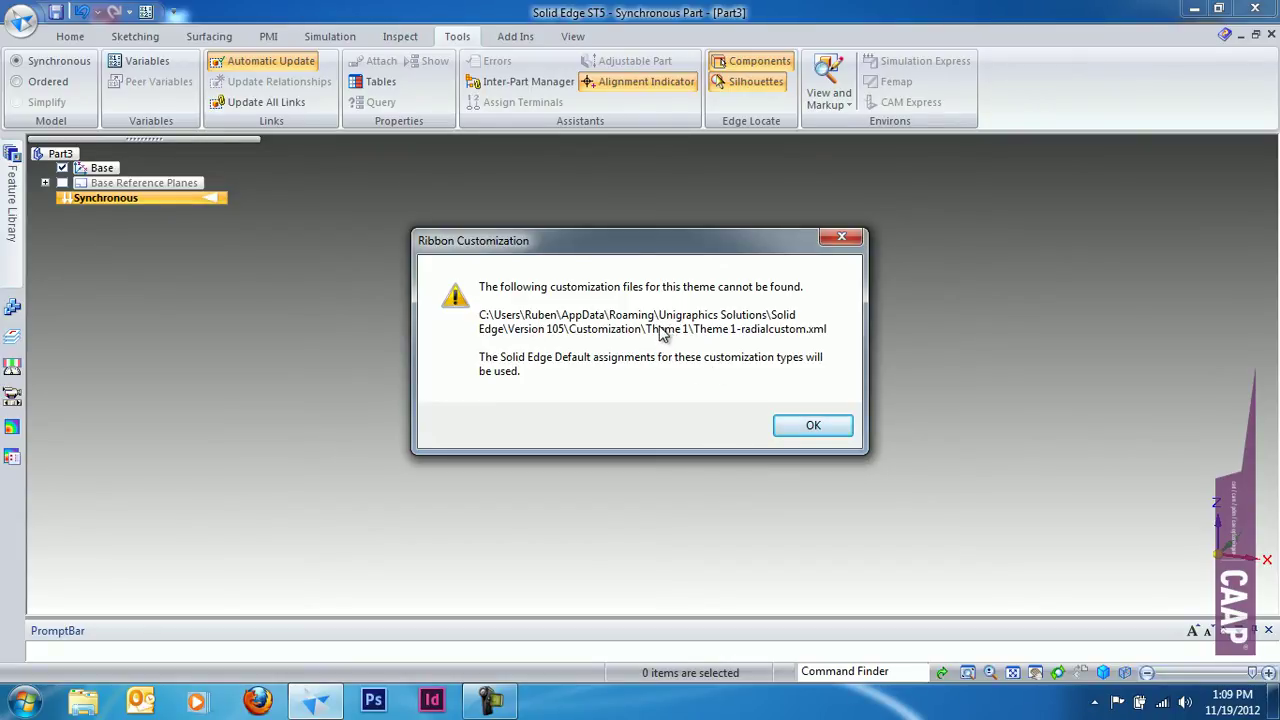
pyautogui.click(810, 427)
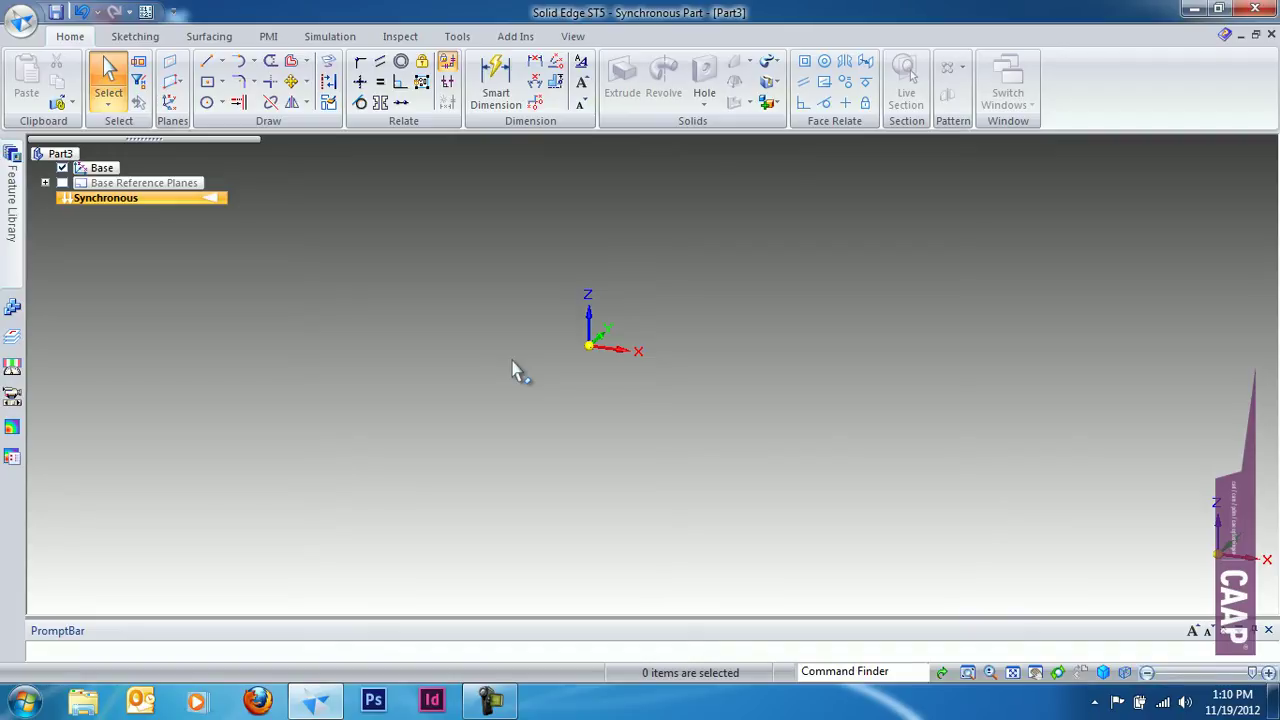
# Open the variable table from the Quick Access Toolbar, then close it
pyautogui.click(146, 14)
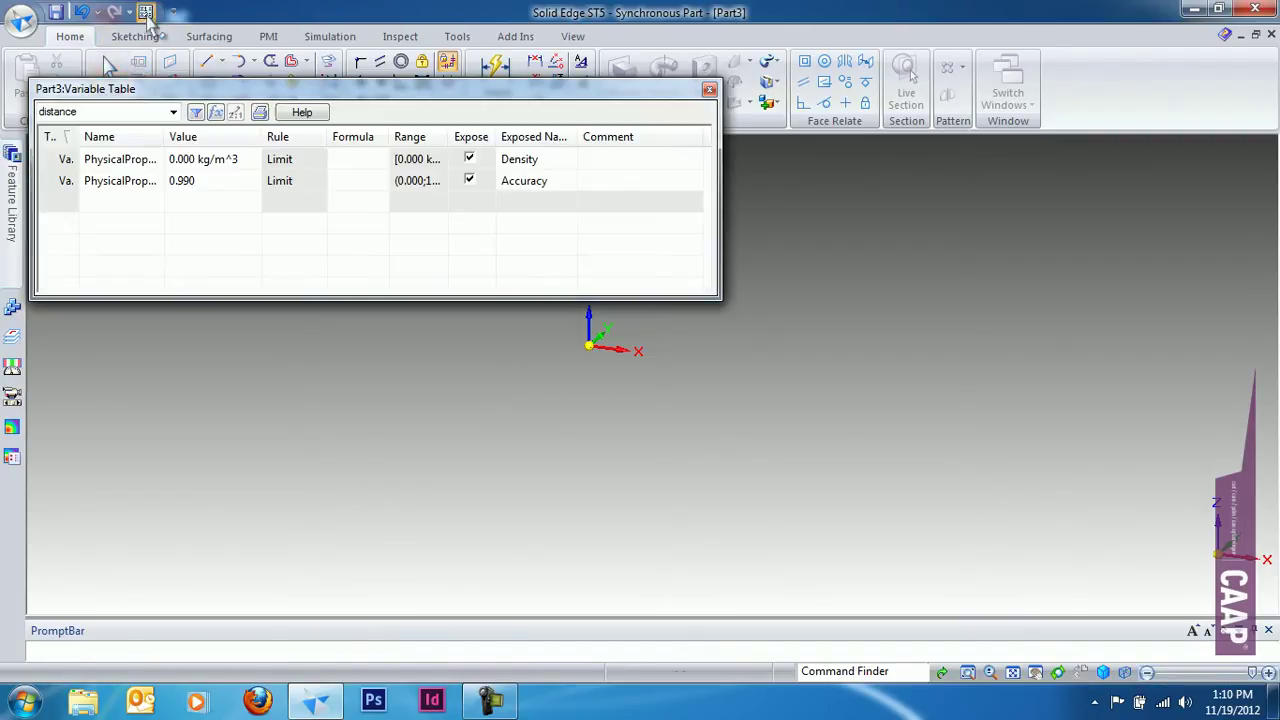
pyautogui.click(709, 90)
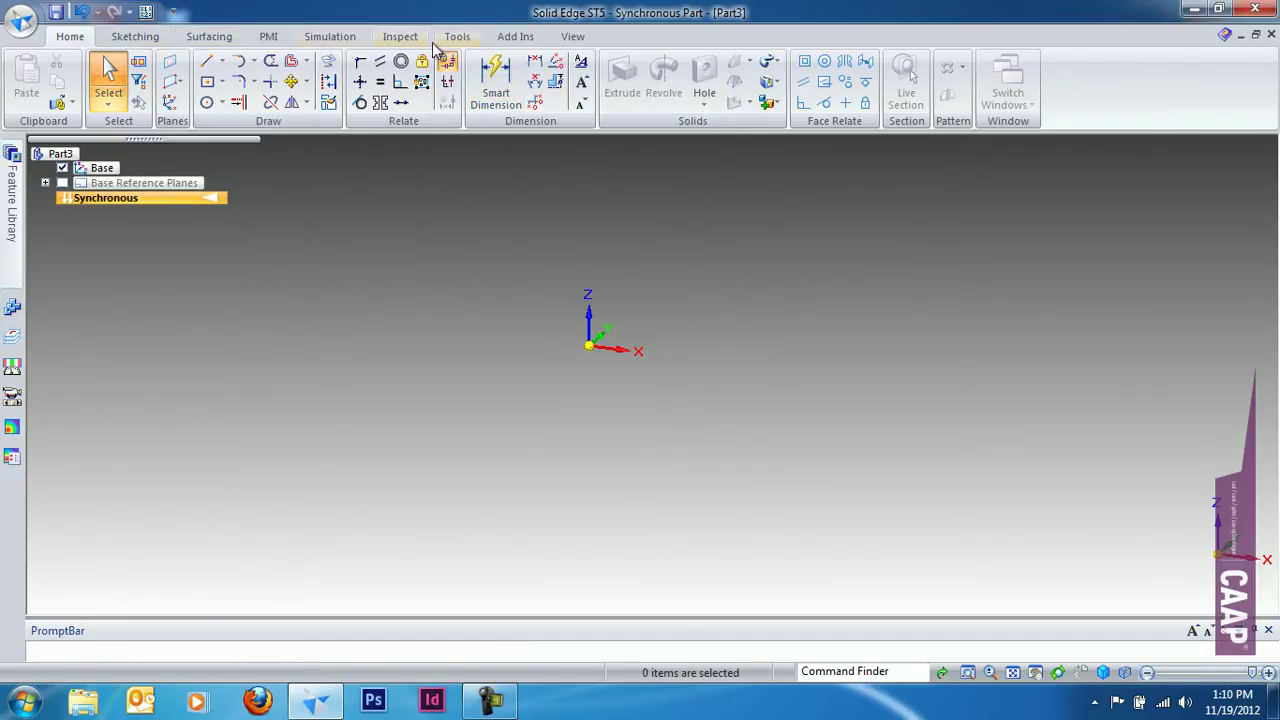
pyautogui.click(457, 36)
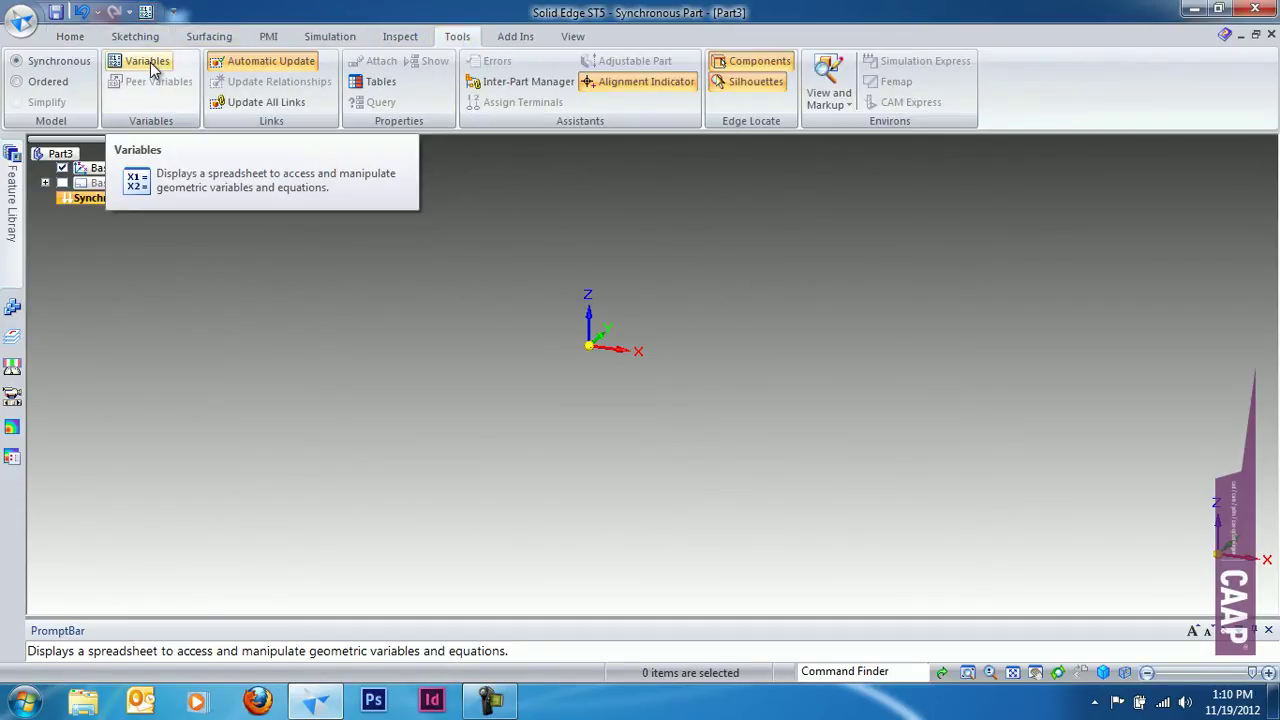
# Browse the Home, PMI and Inspect tabs, ending on the Tools tab
pyautogui.click(68, 38)
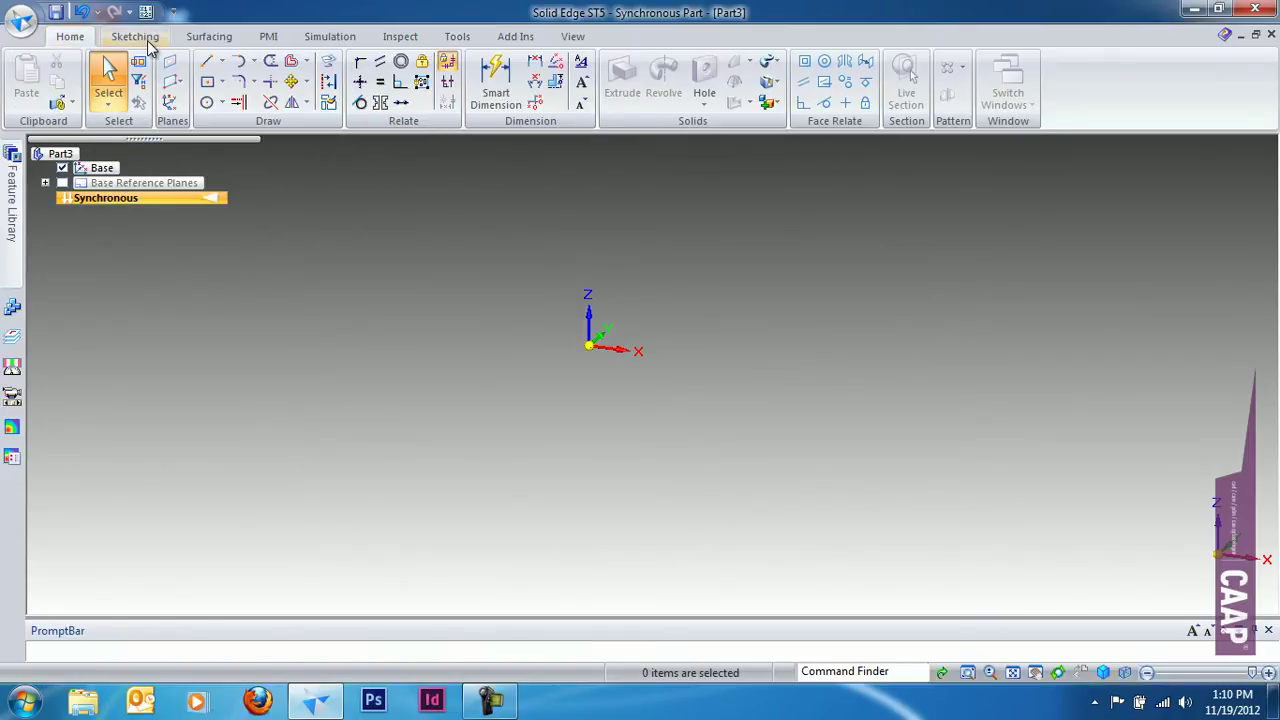
pyautogui.click(264, 38)
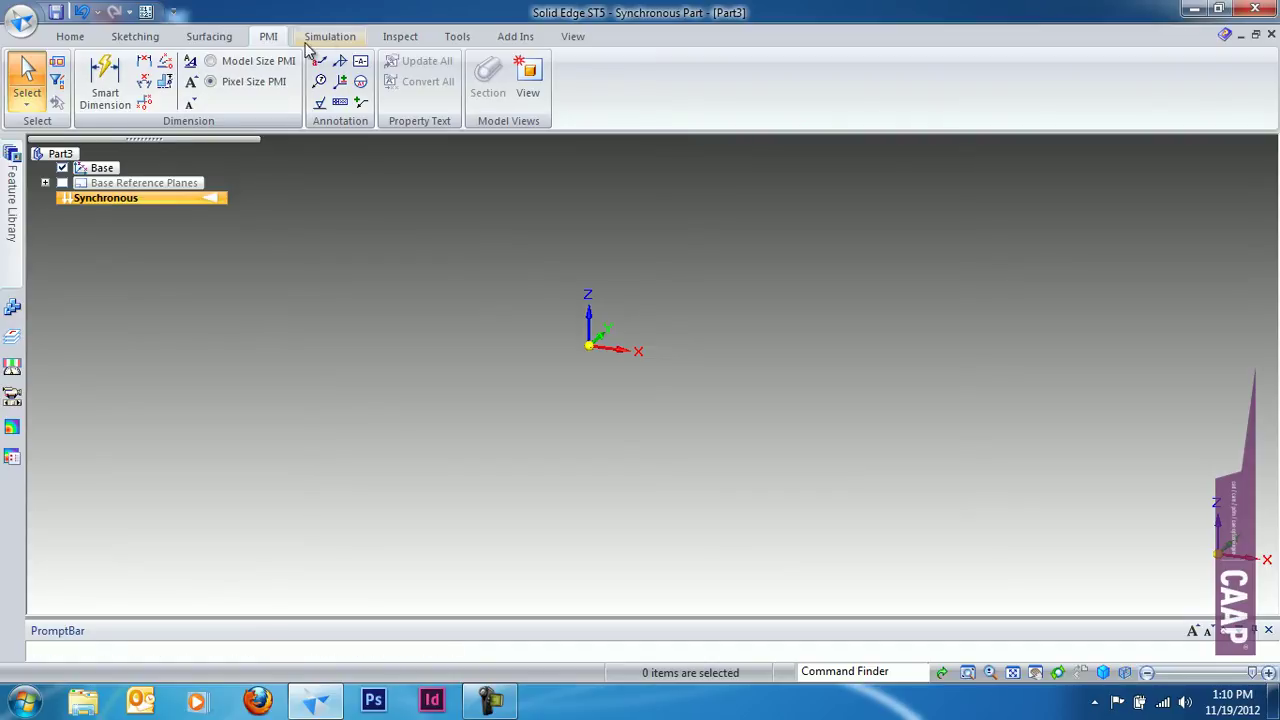
pyautogui.click(398, 38)
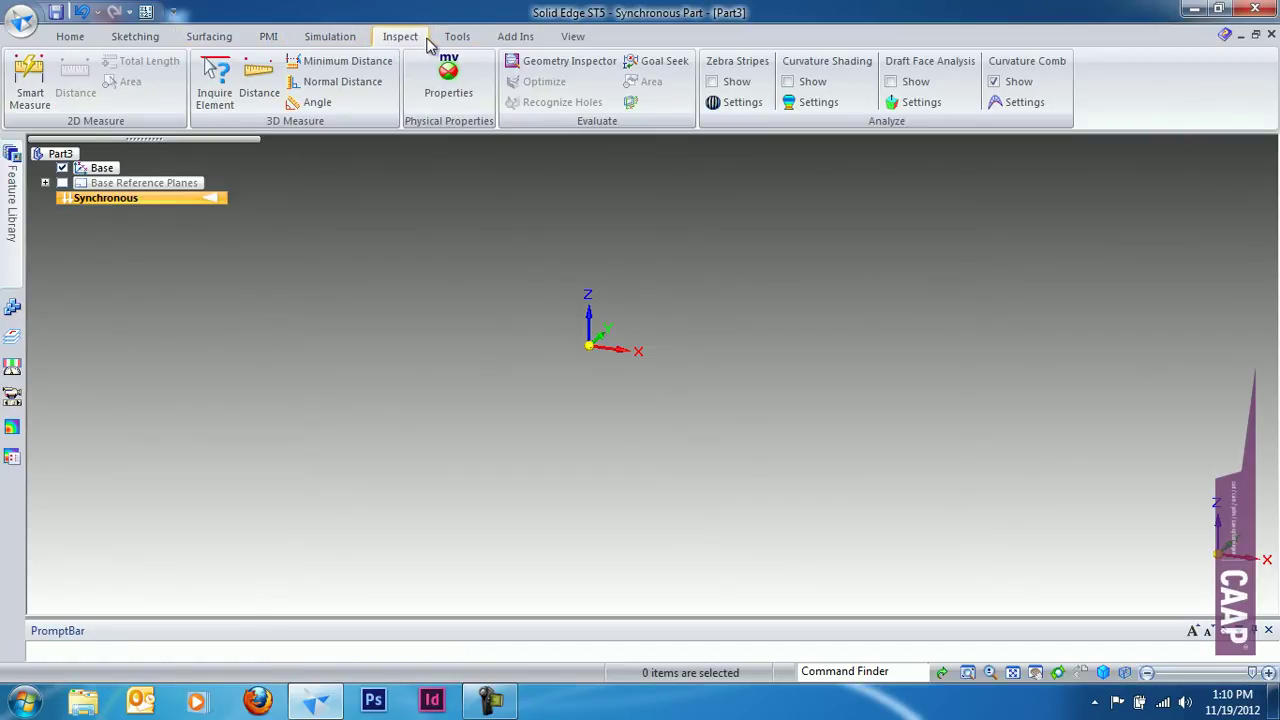
pyautogui.click(439, 38)
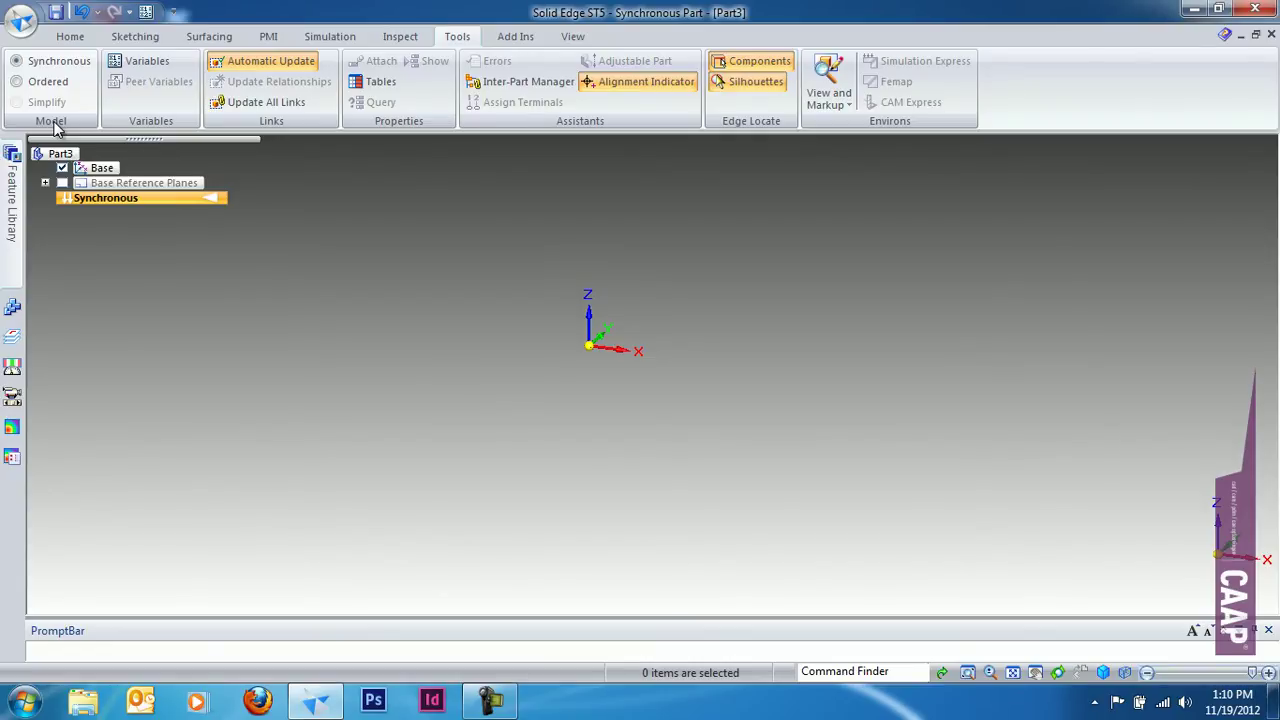
# Put the Synchronous/Ordered switcher on the Quick Access Toolbar, test Ordered, and return to Synchronous
pyautogui.rightClick(57, 128)
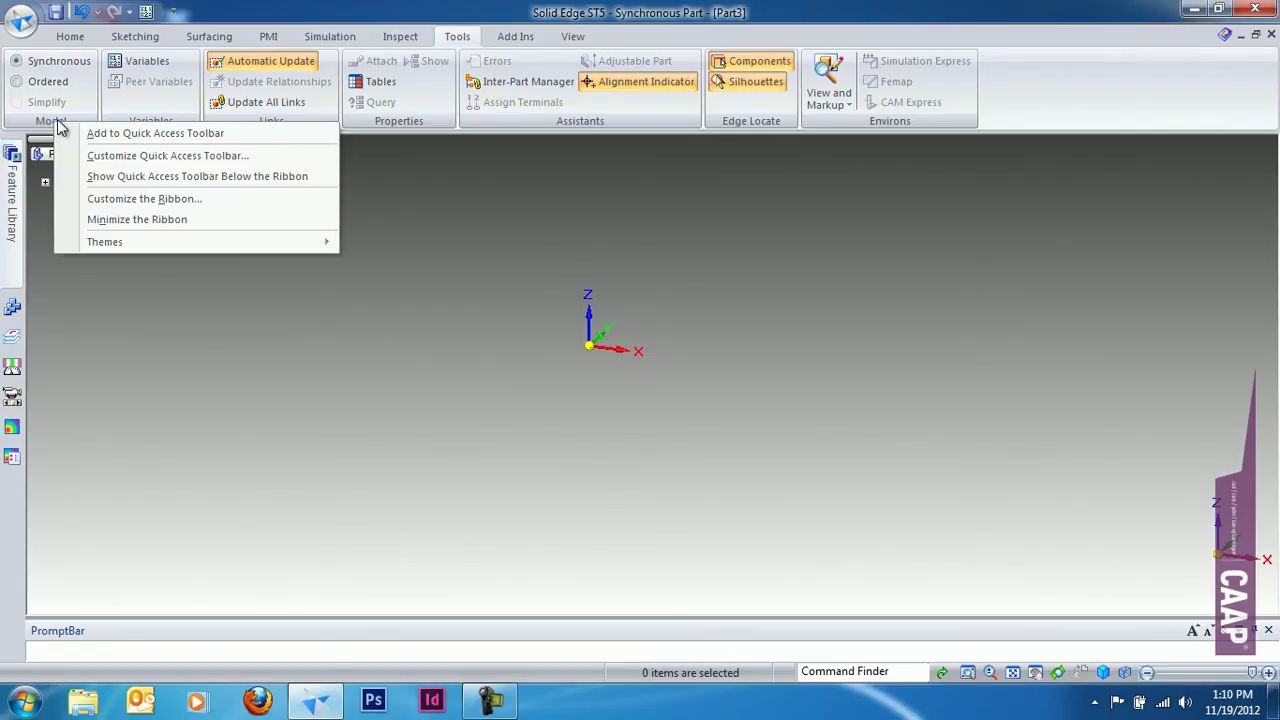
pyautogui.click(112, 140)
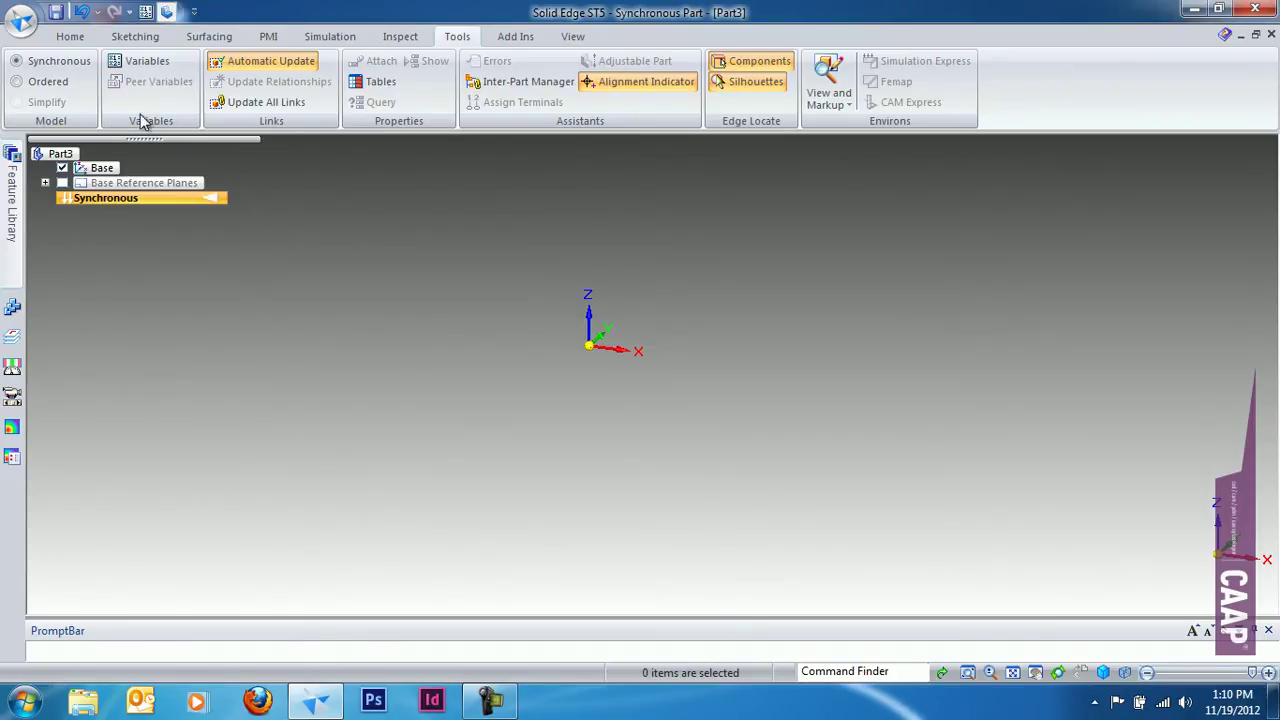
pyautogui.click(168, 14)
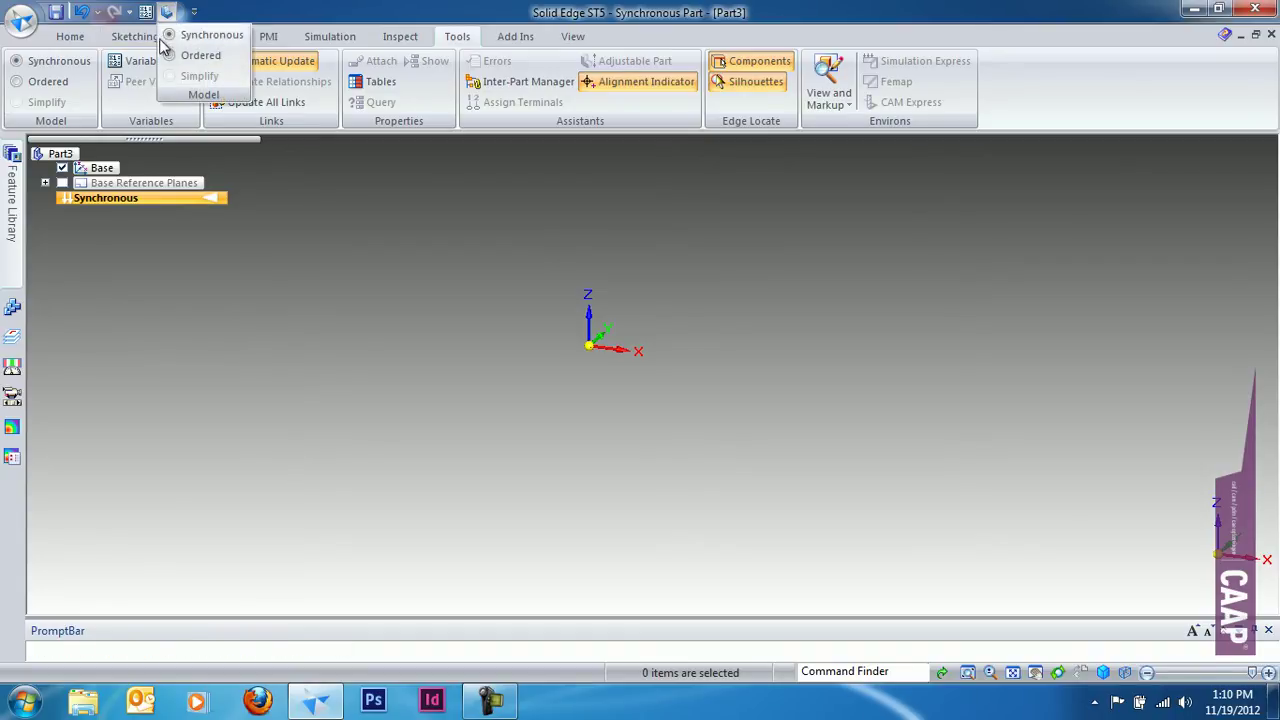
pyautogui.click(171, 55)
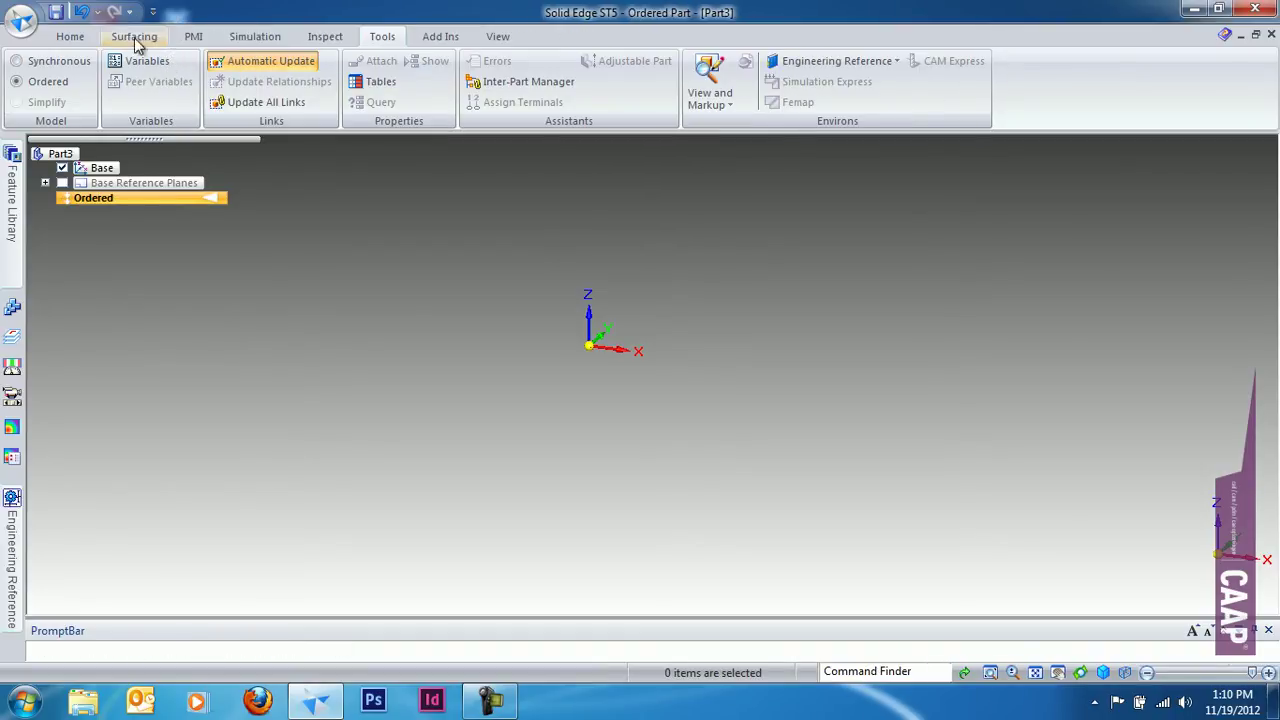
pyautogui.click(52, 61)
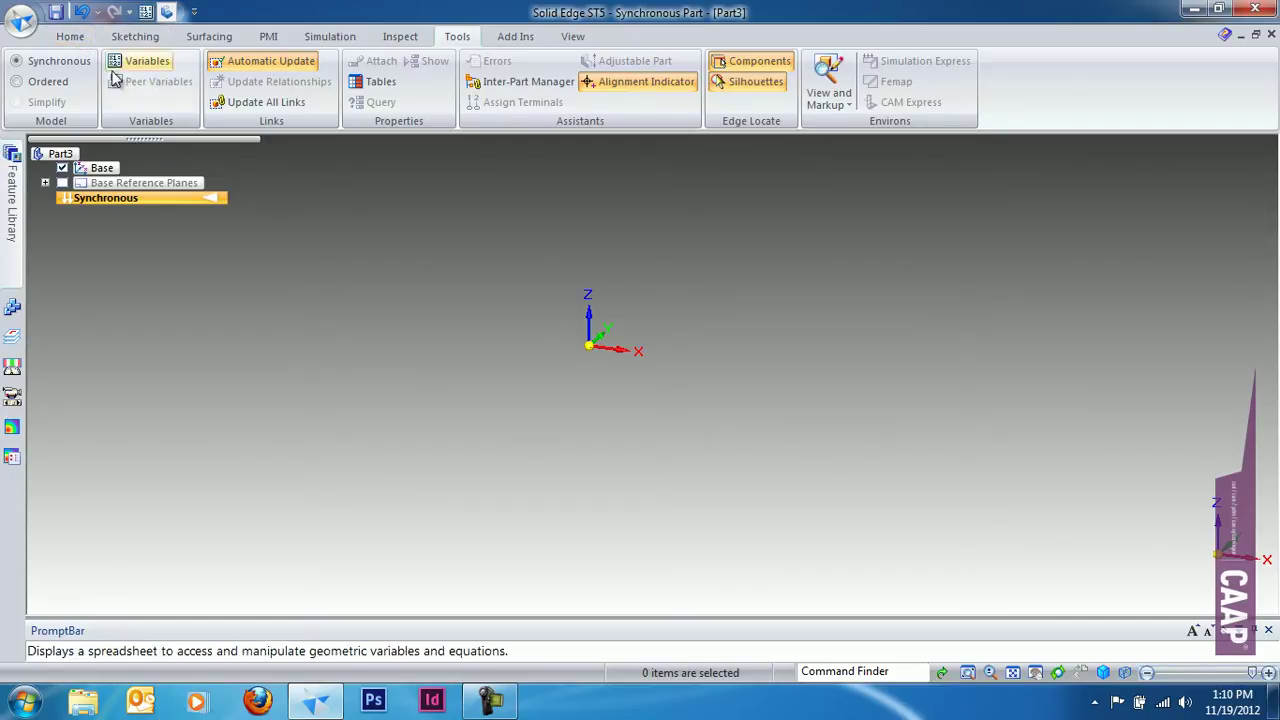
pyautogui.click(70, 37)
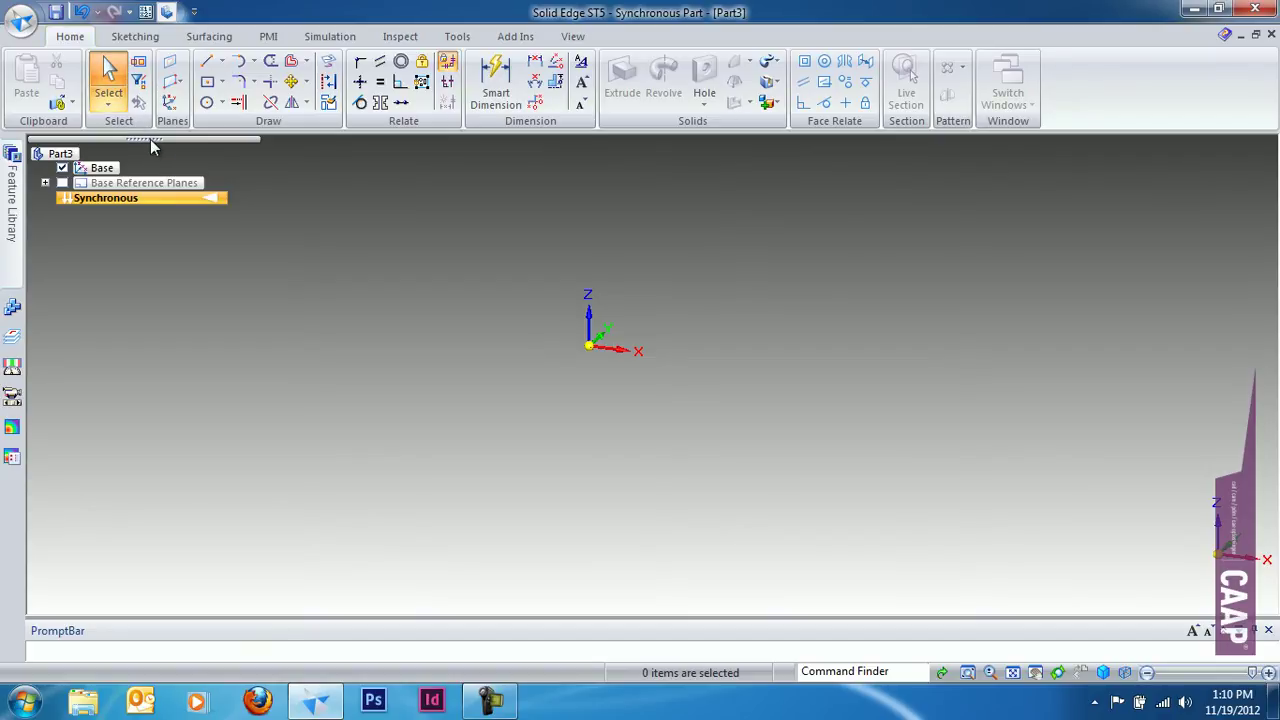
# Float PathFinder, expand it into a full pane, and dock it along the left window edge
pyautogui.moveTo(151, 141); pyautogui.dragTo(290, 203)
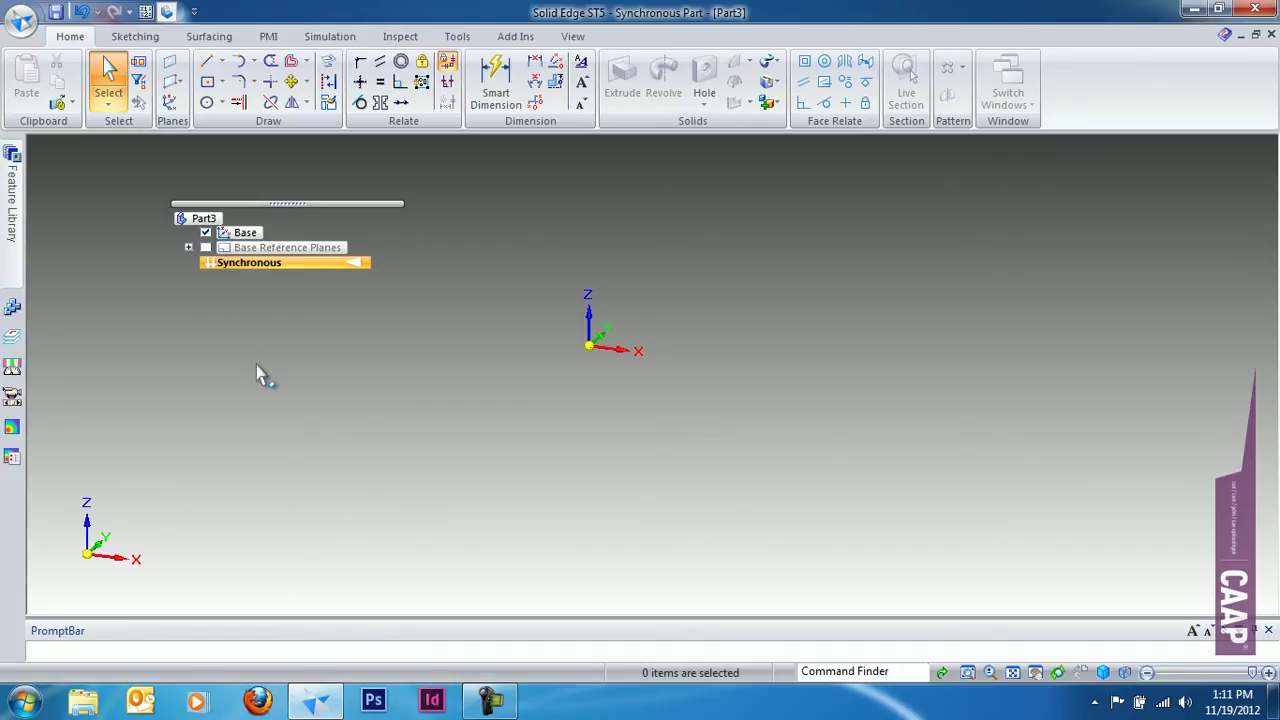
pyautogui.click(291, 205)
pyautogui.moveTo(280, 215); pyautogui.dragTo(431, 163)
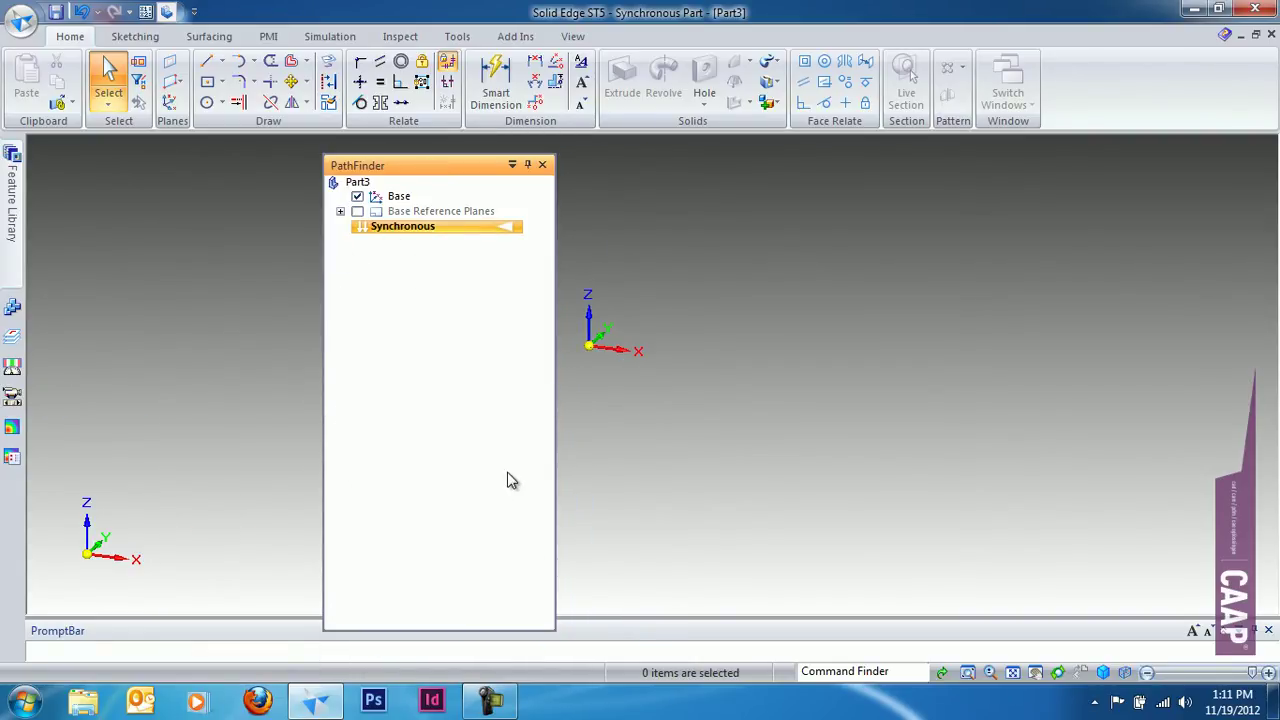
pyautogui.moveTo(426, 178)
pyautogui.mouseDown()
pyautogui.moveTo(643, 172)
pyautogui.moveTo(651, 352)
pyautogui.mouseUp()
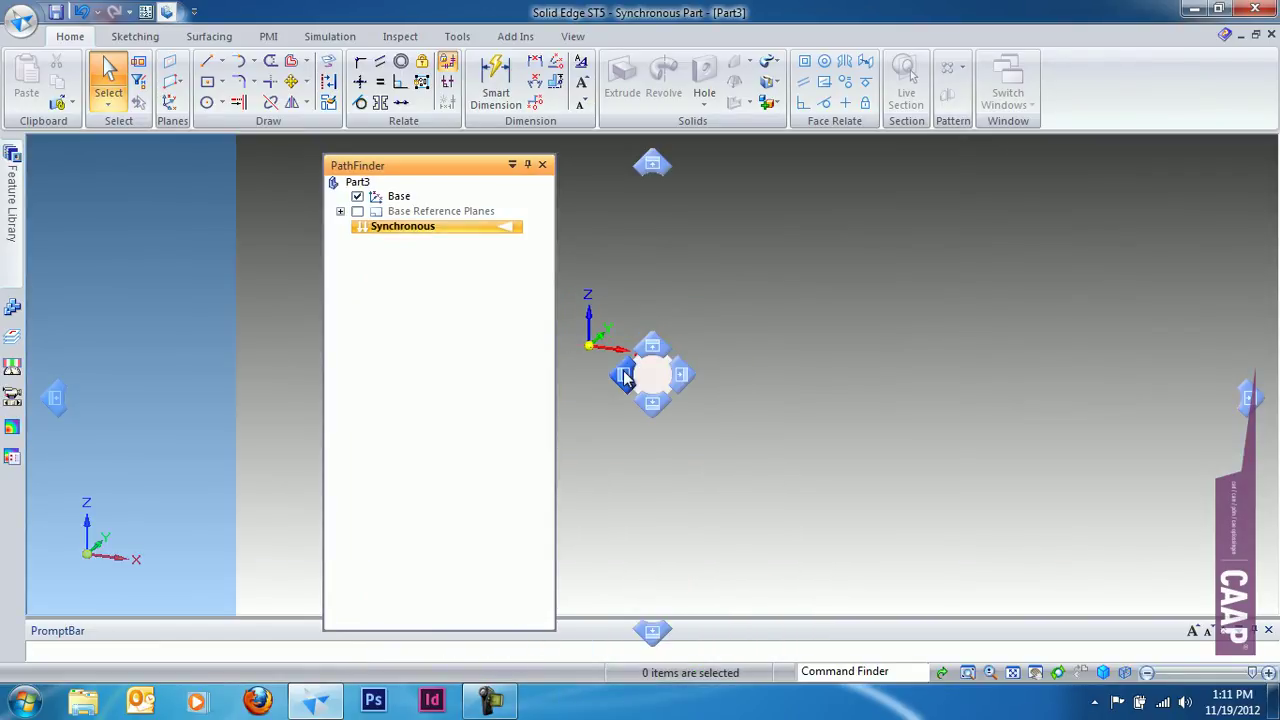
pyautogui.moveTo(651, 352); pyautogui.dragTo(55, 402)
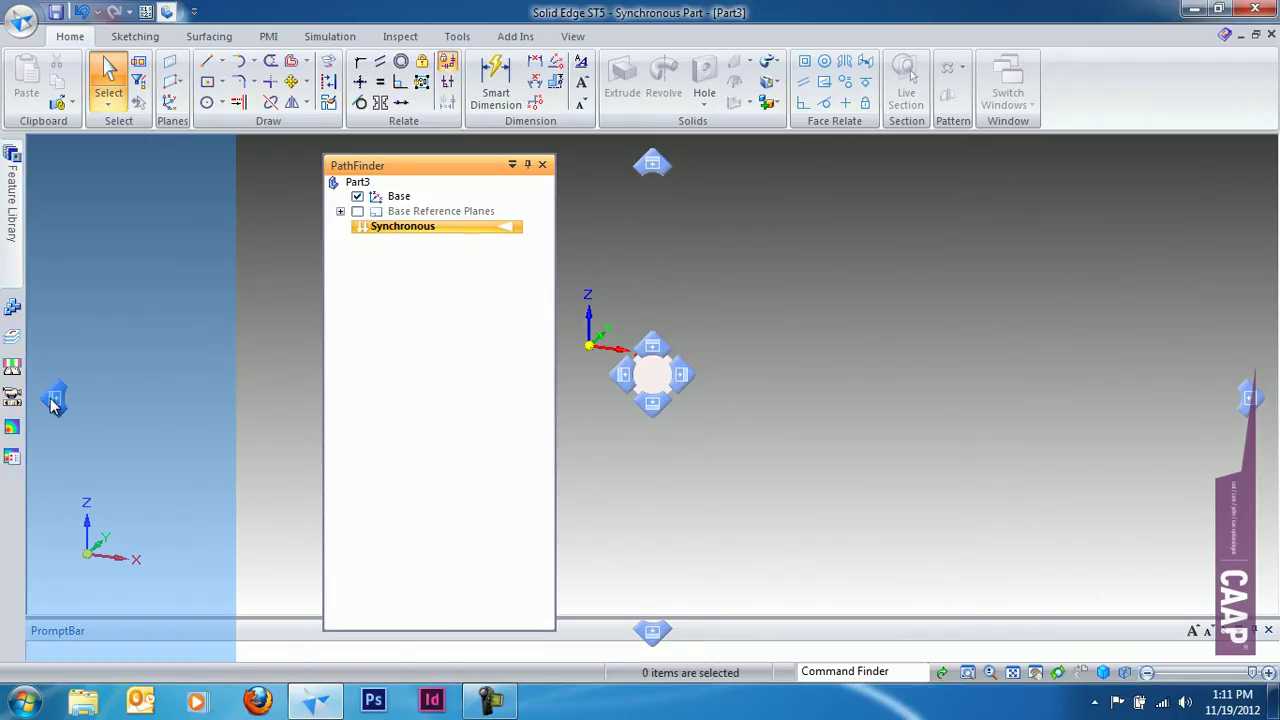
pyautogui.moveTo(55, 402)
pyautogui.mouseDown()
pyautogui.moveTo(414, 366)
pyautogui.moveTo(592, 378)
pyautogui.mouseUp()
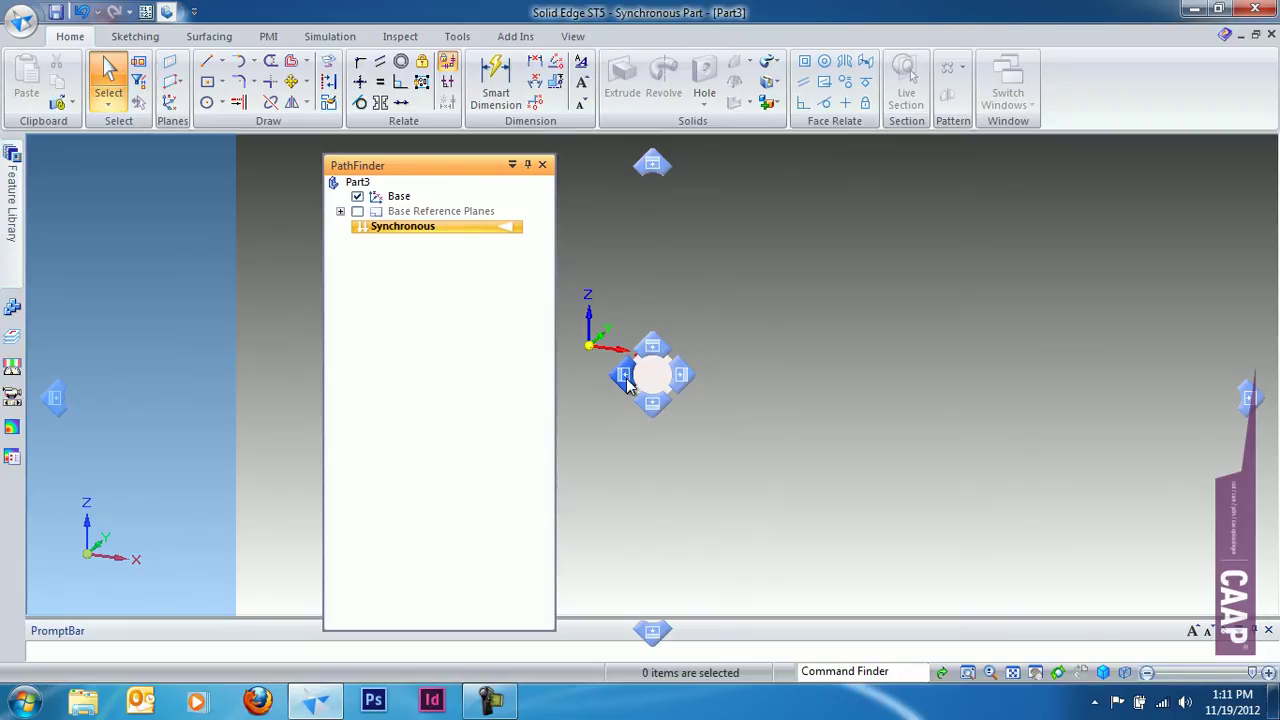
pyautogui.moveTo(626, 385); pyautogui.dragTo(632, 390)
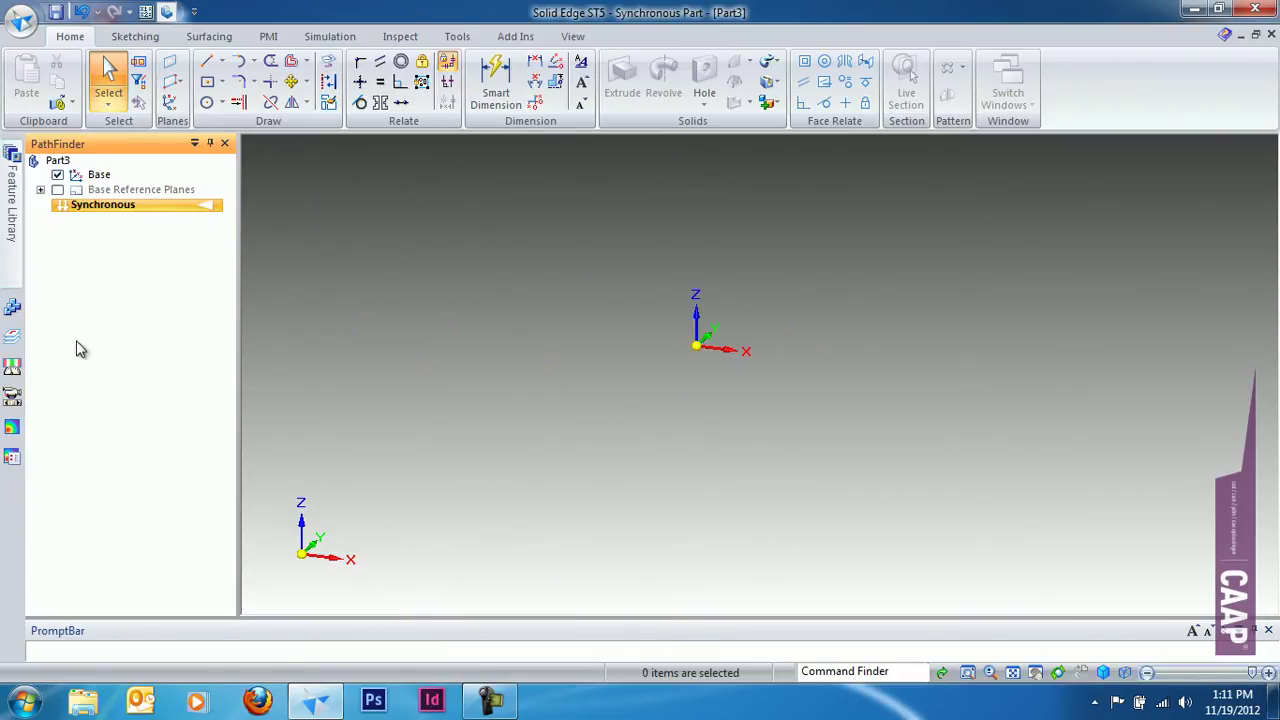
# Set the PathFinder pane to auto-hide, then slide it out and pin it open again
pyautogui.click(210, 144)
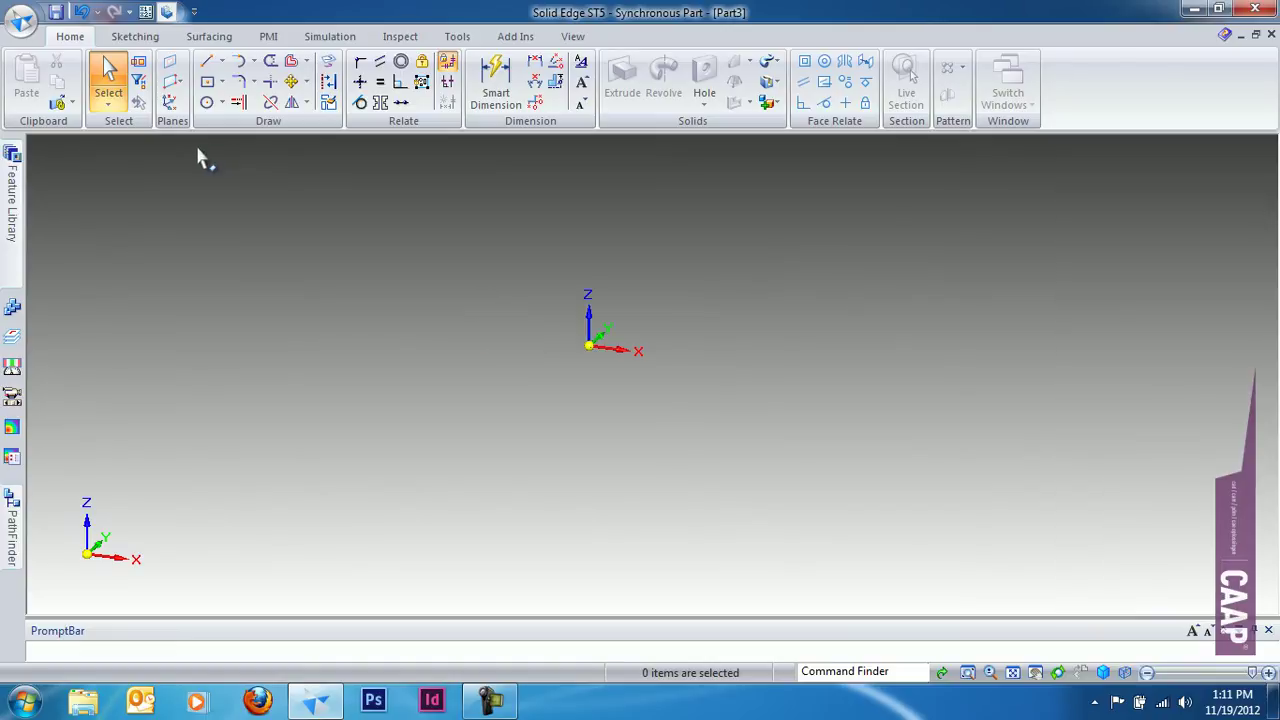
pyautogui.click(13, 527)
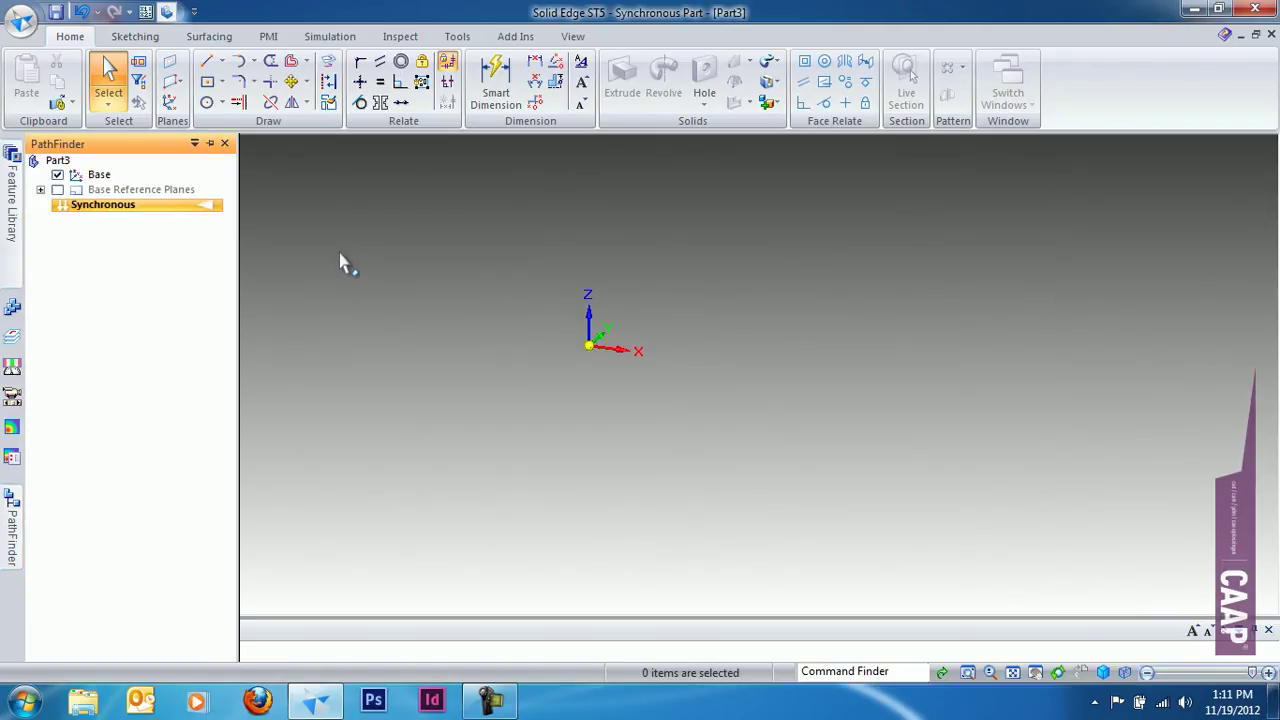
pyautogui.click(210, 143)
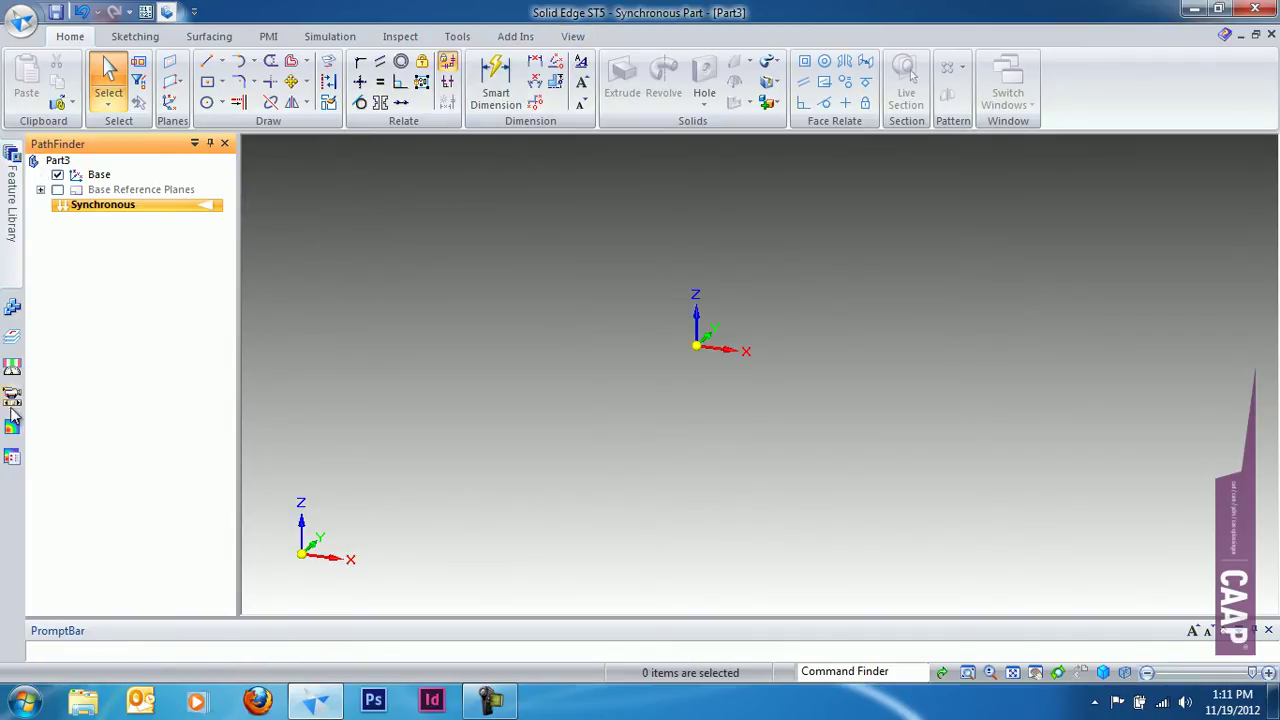
# Show the Feature Library pane from View > Panes, then switch the left pane back to PathFinder
pyautogui.click(573, 37)
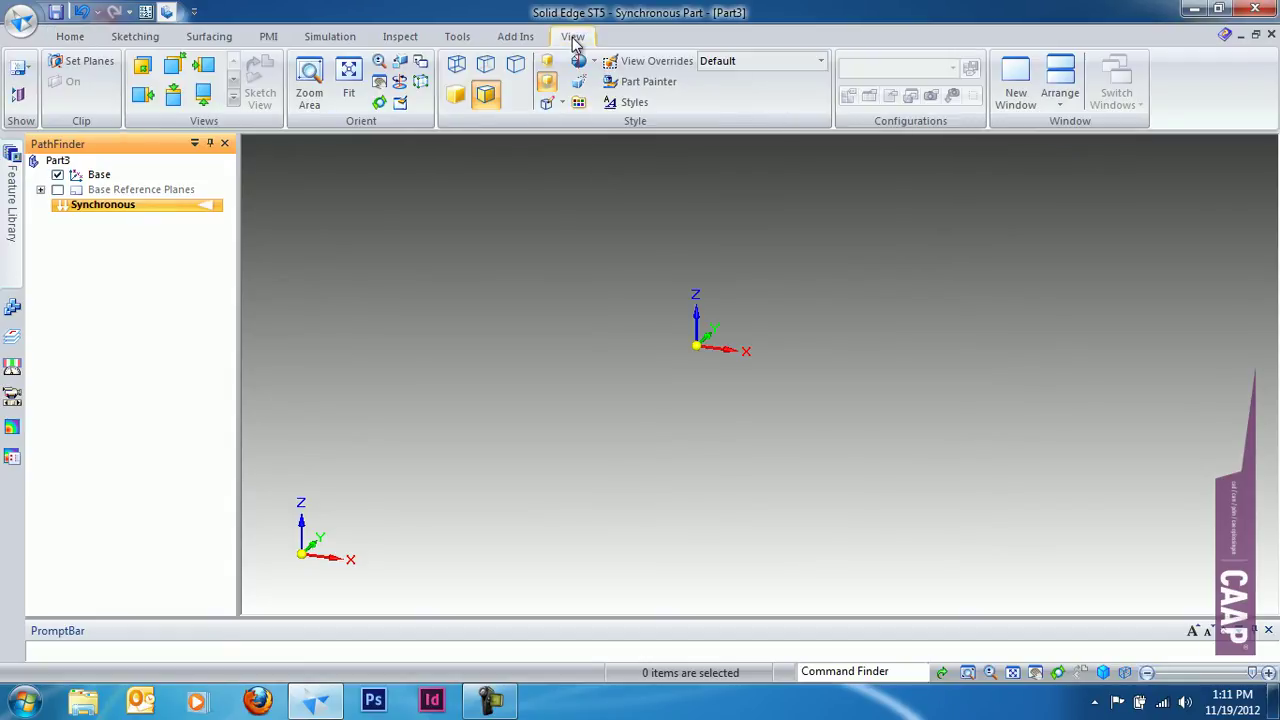
pyautogui.click(22, 70)
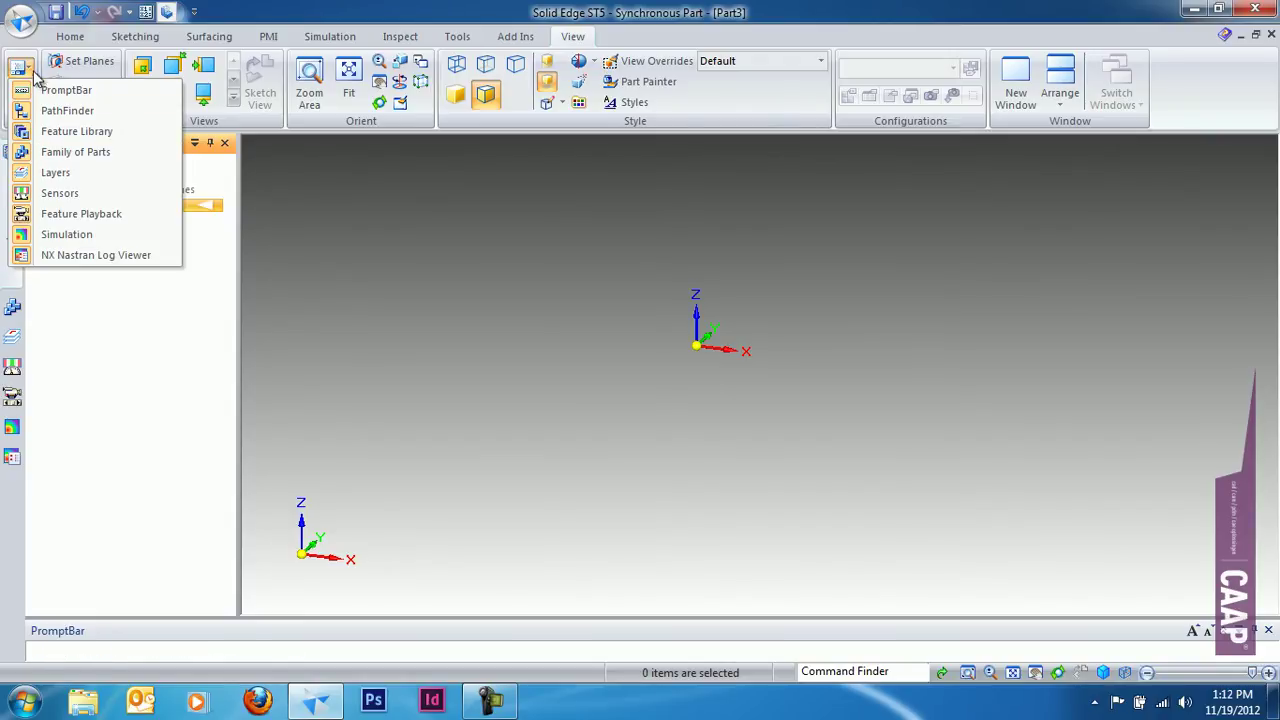
pyautogui.click(30, 58)
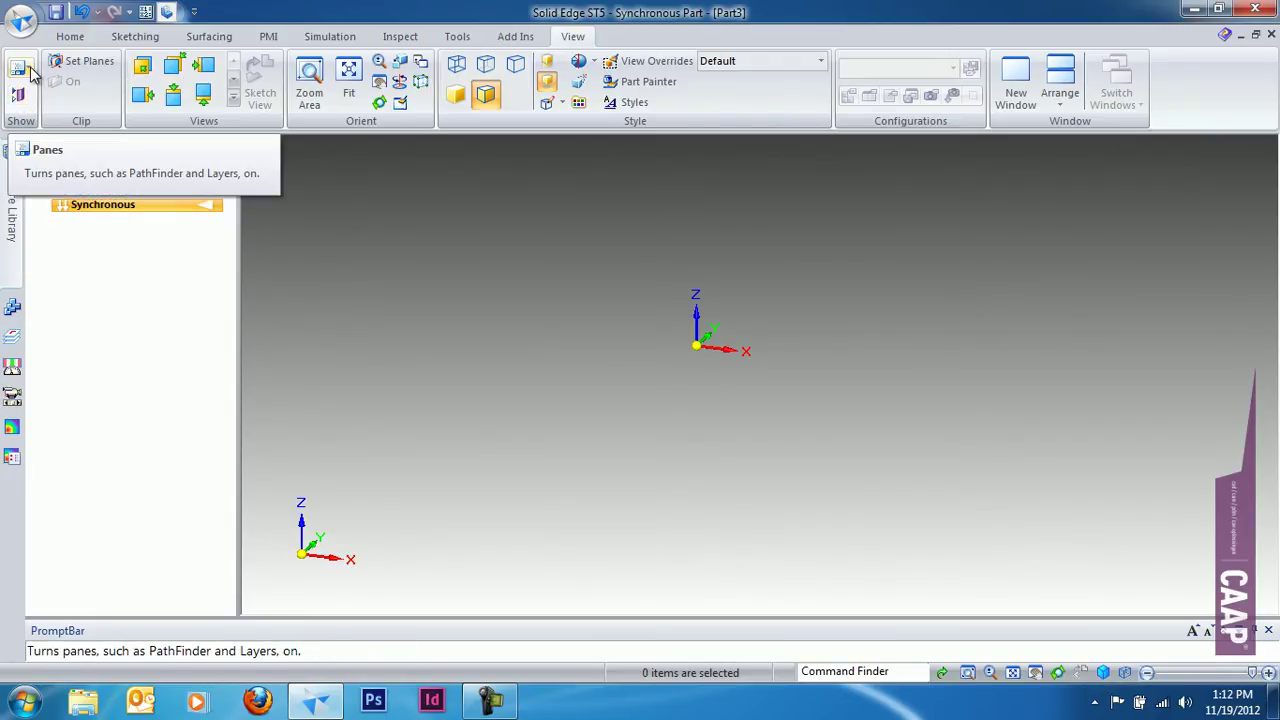
pyautogui.click(30, 72)
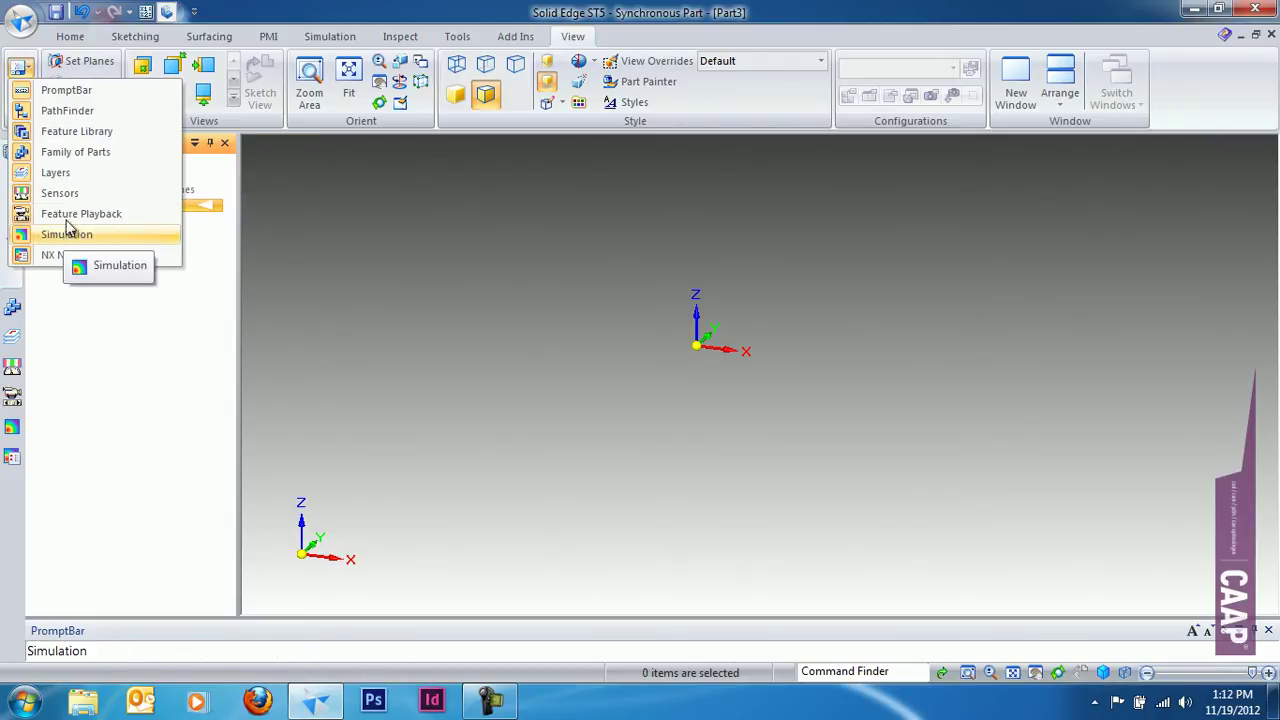
pyautogui.click(59, 131)
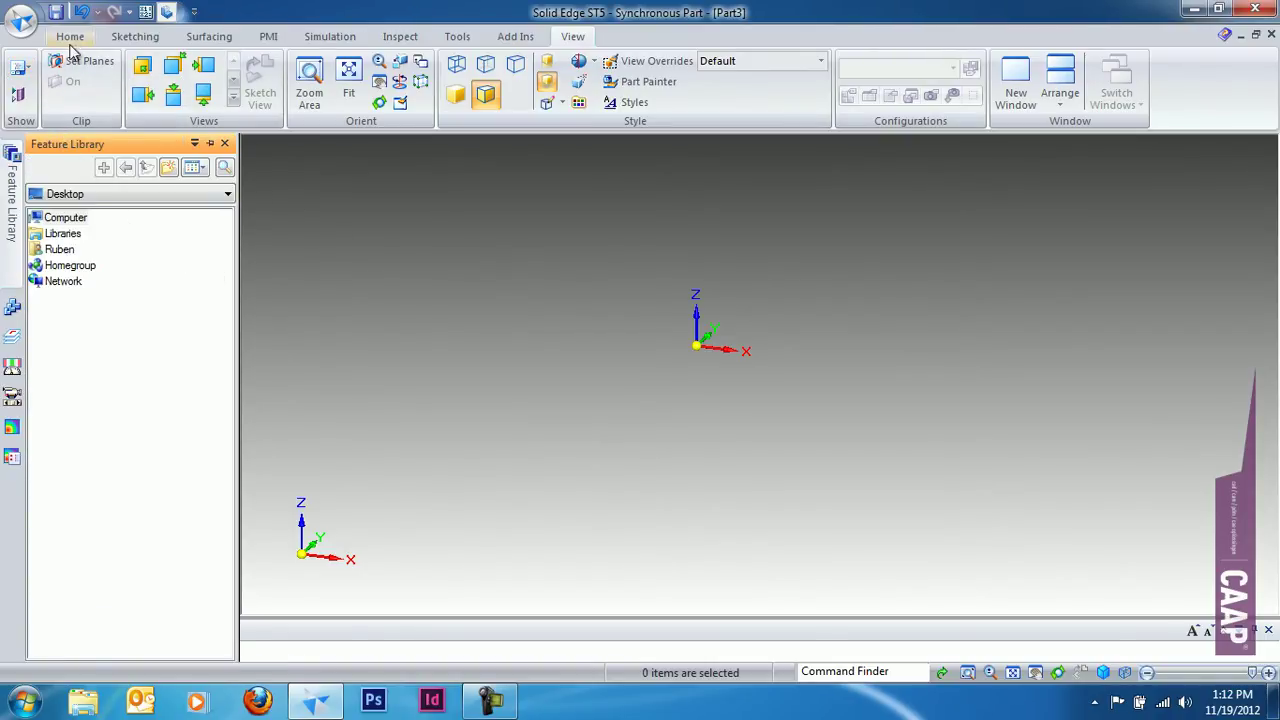
pyautogui.click(20, 68)
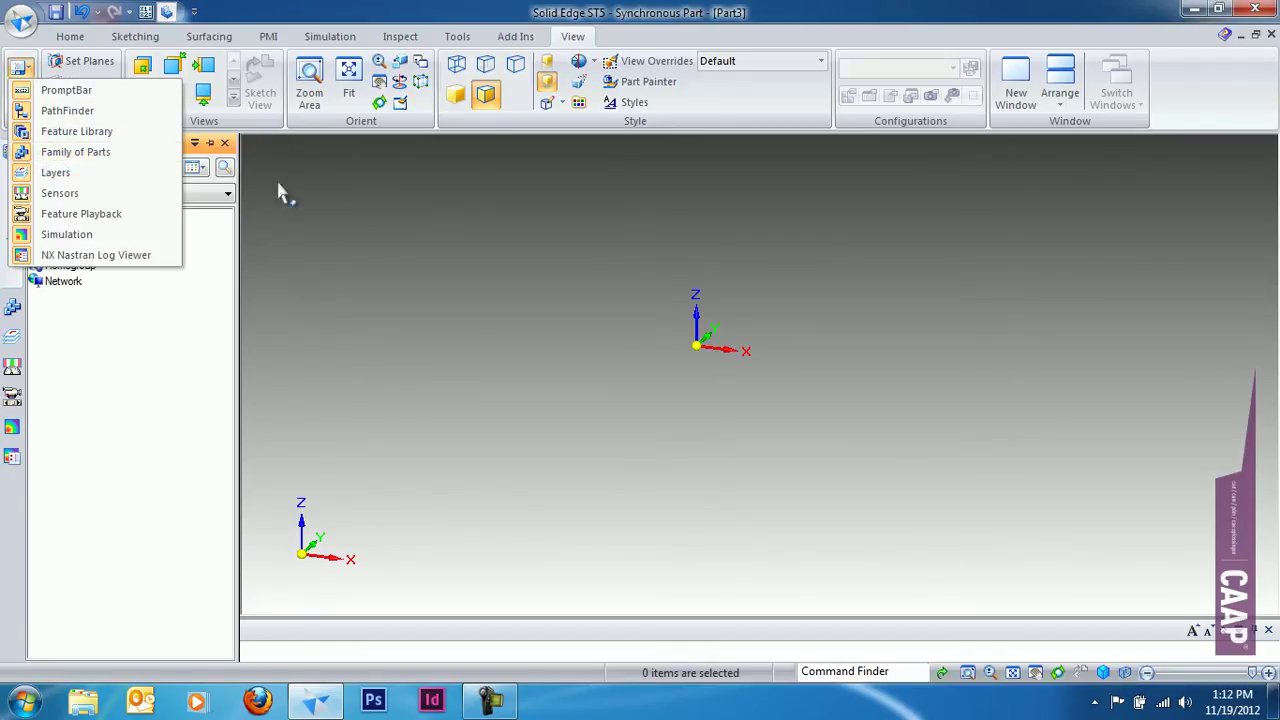
pyautogui.click(362, 314)
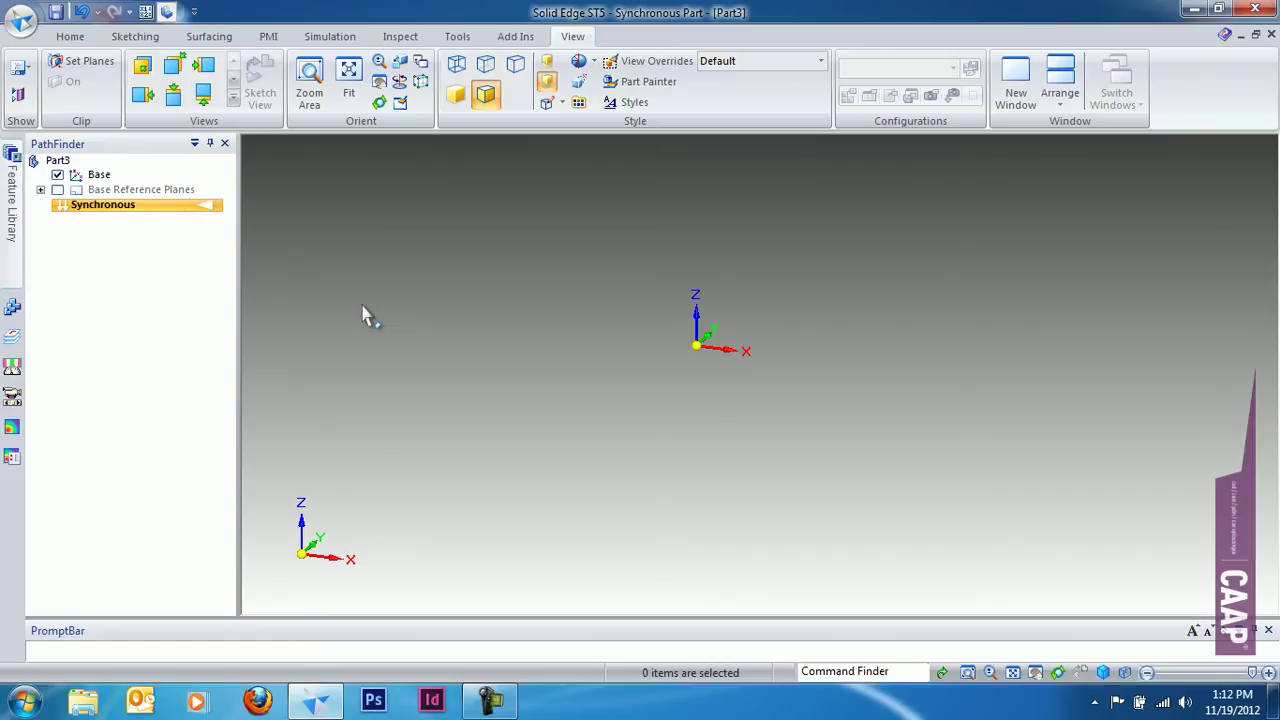
# Undock PathFinder, restore its compact translucent tree and move it to the top-left corner
pyautogui.moveTo(163, 143); pyautogui.dragTo(362, 162)
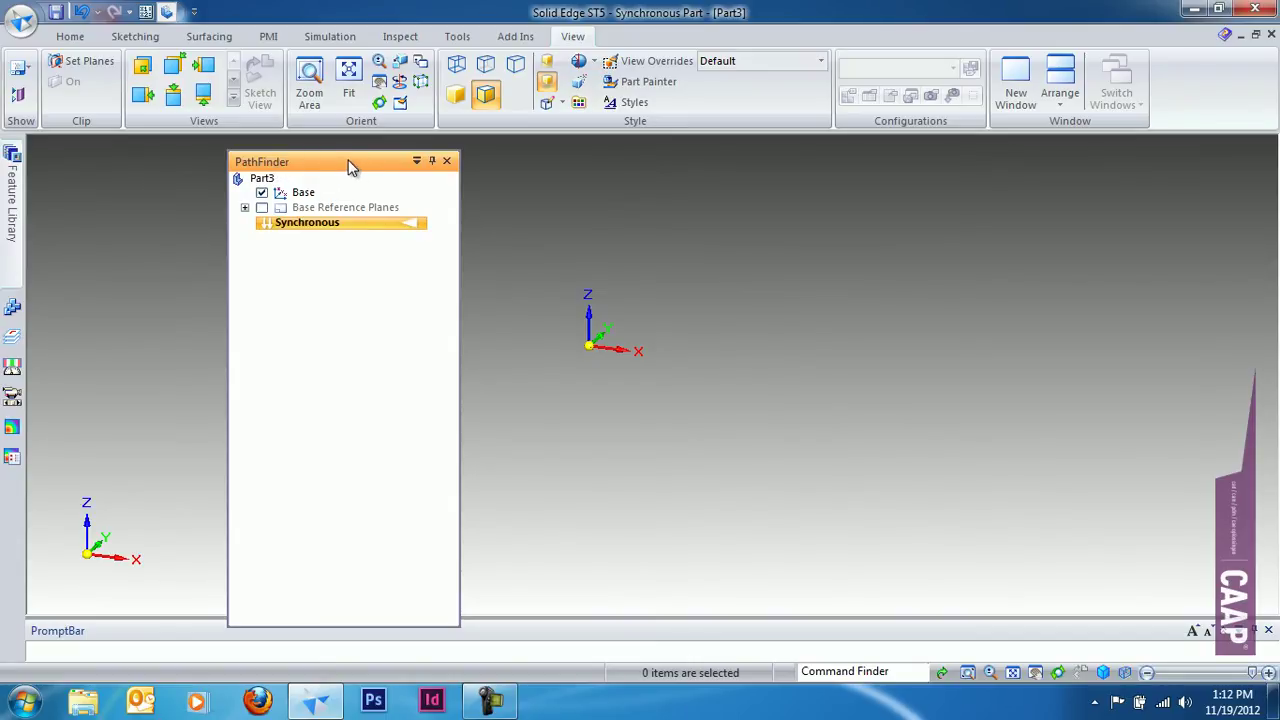
pyautogui.doubleClick(350, 163)
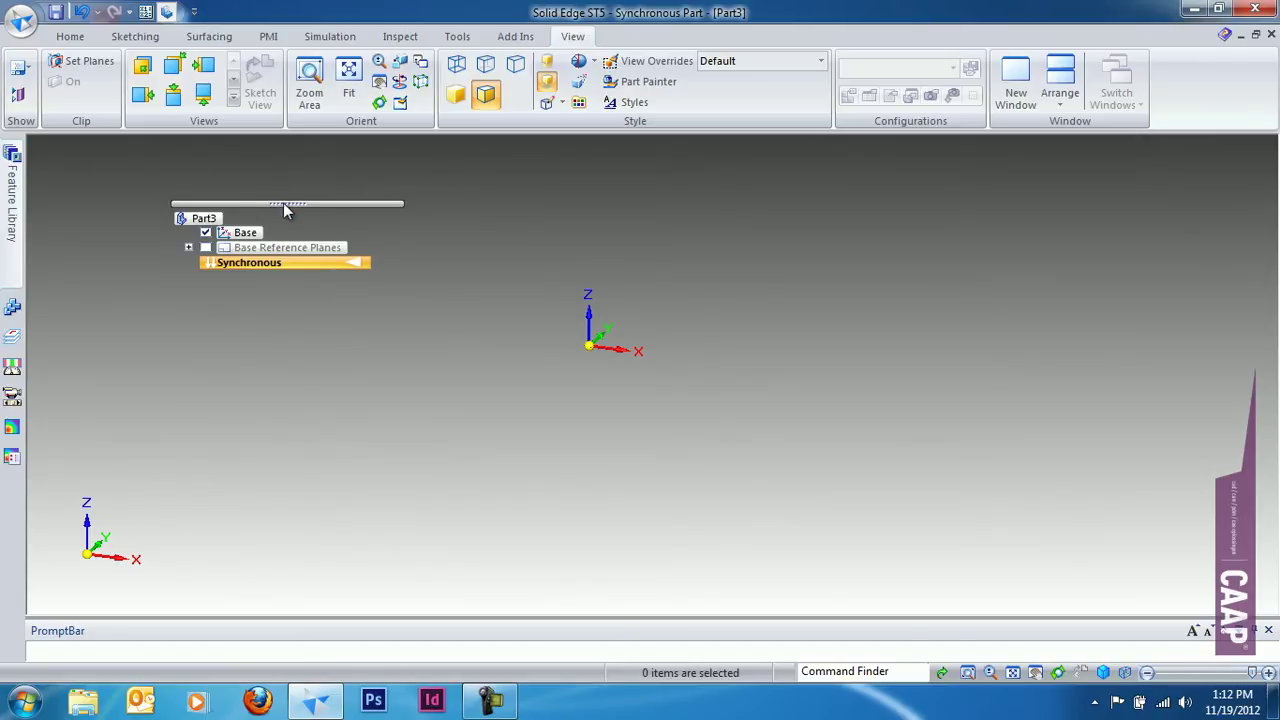
pyautogui.moveTo(287, 205); pyautogui.dragTo(146, 142)
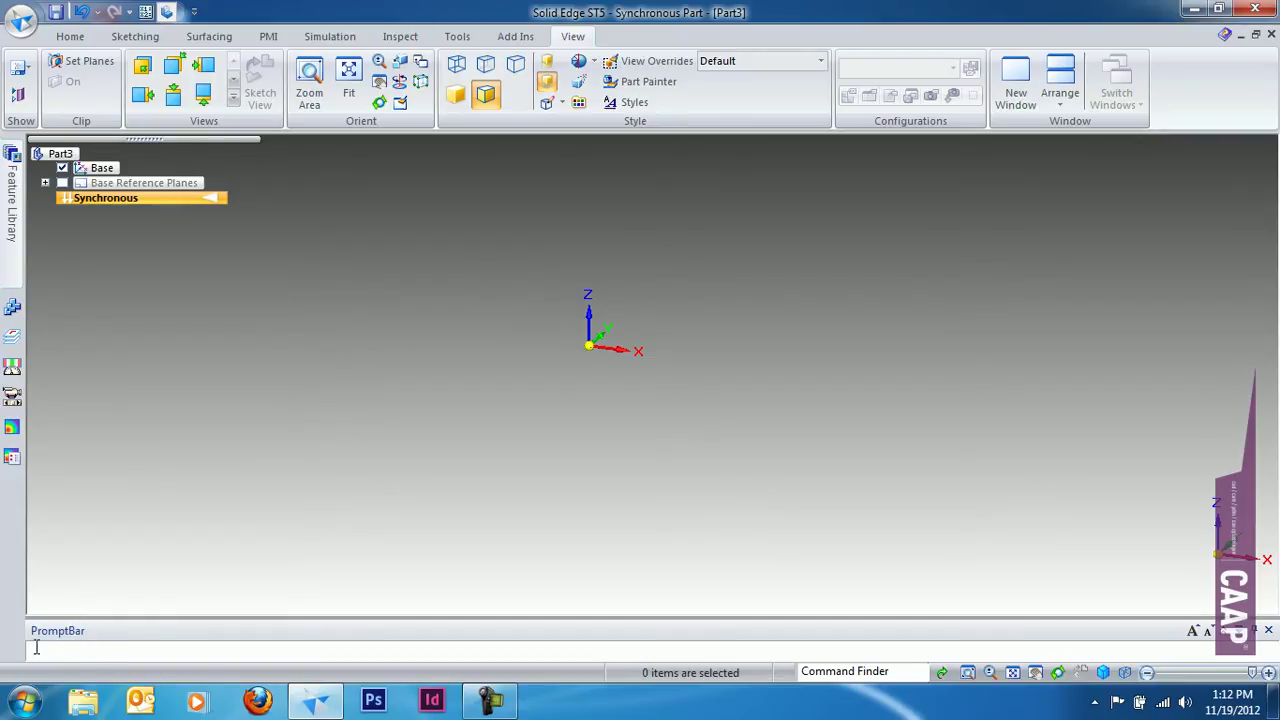
pyautogui.click(70, 37)
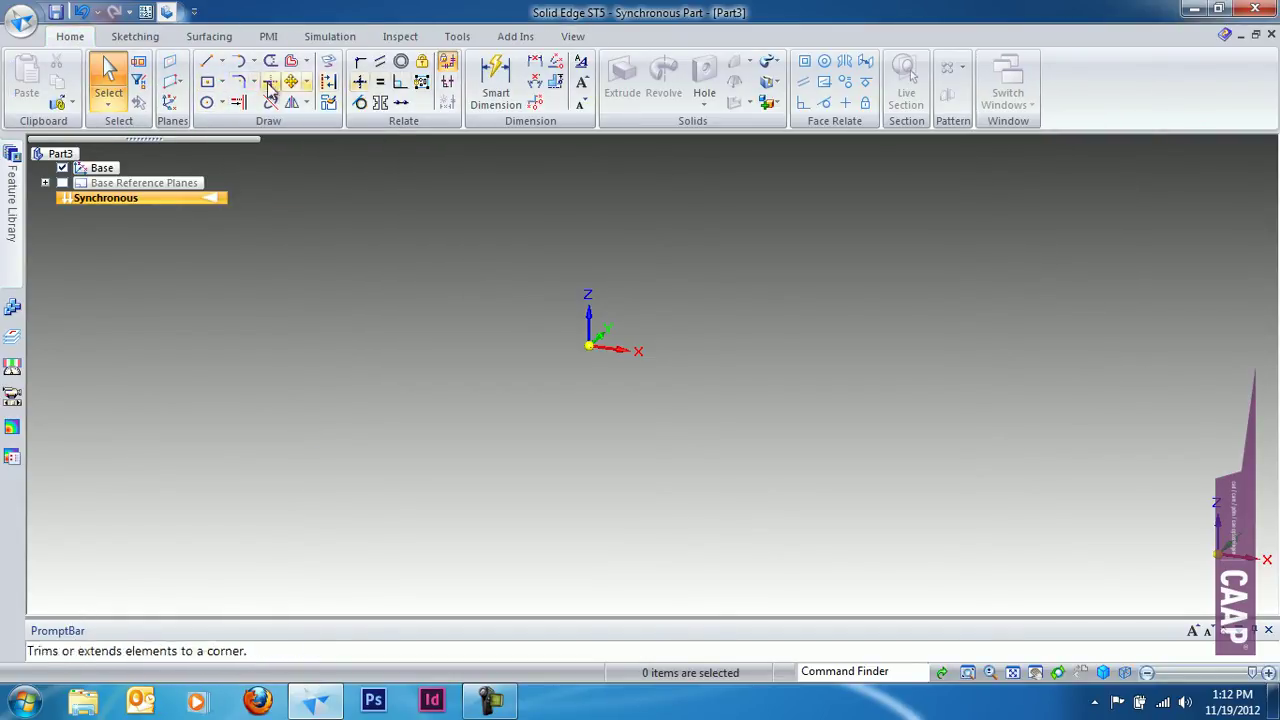
pyautogui.rightClick(96, 197)
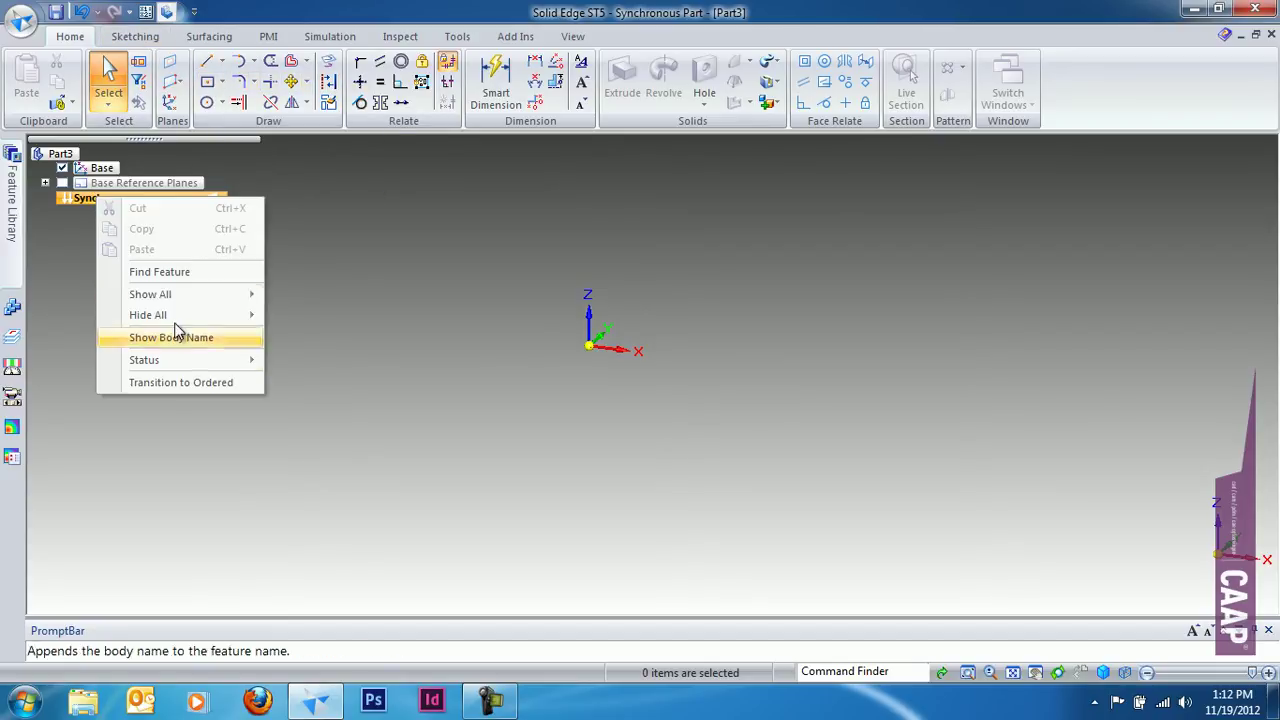
pyautogui.click(182, 383)
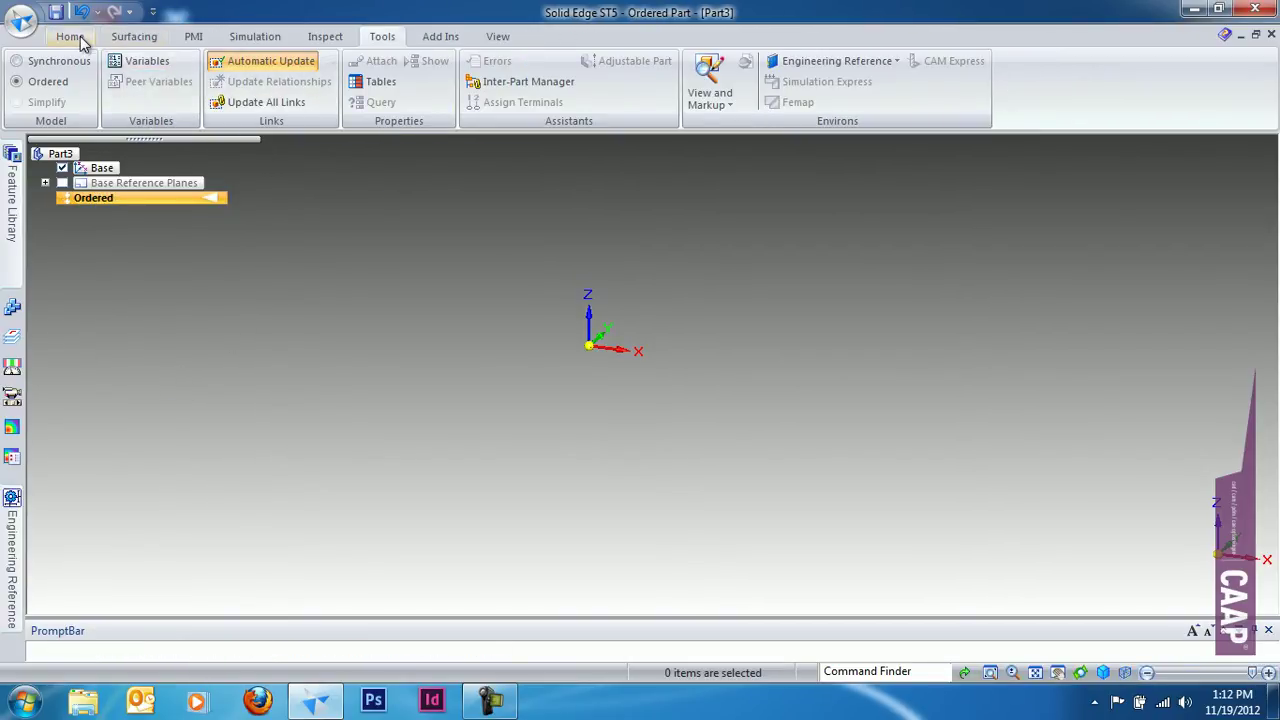
pyautogui.click(70, 37)
pyautogui.click(287, 80)
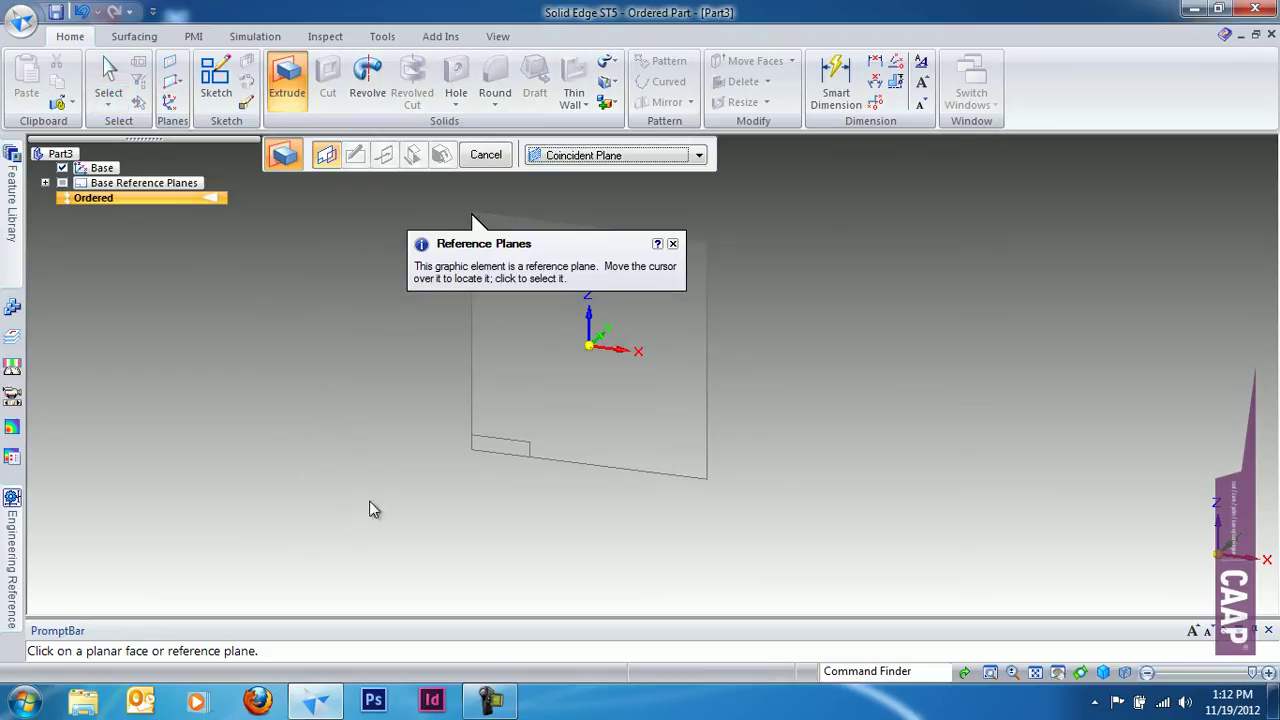
pyautogui.click(670, 245)
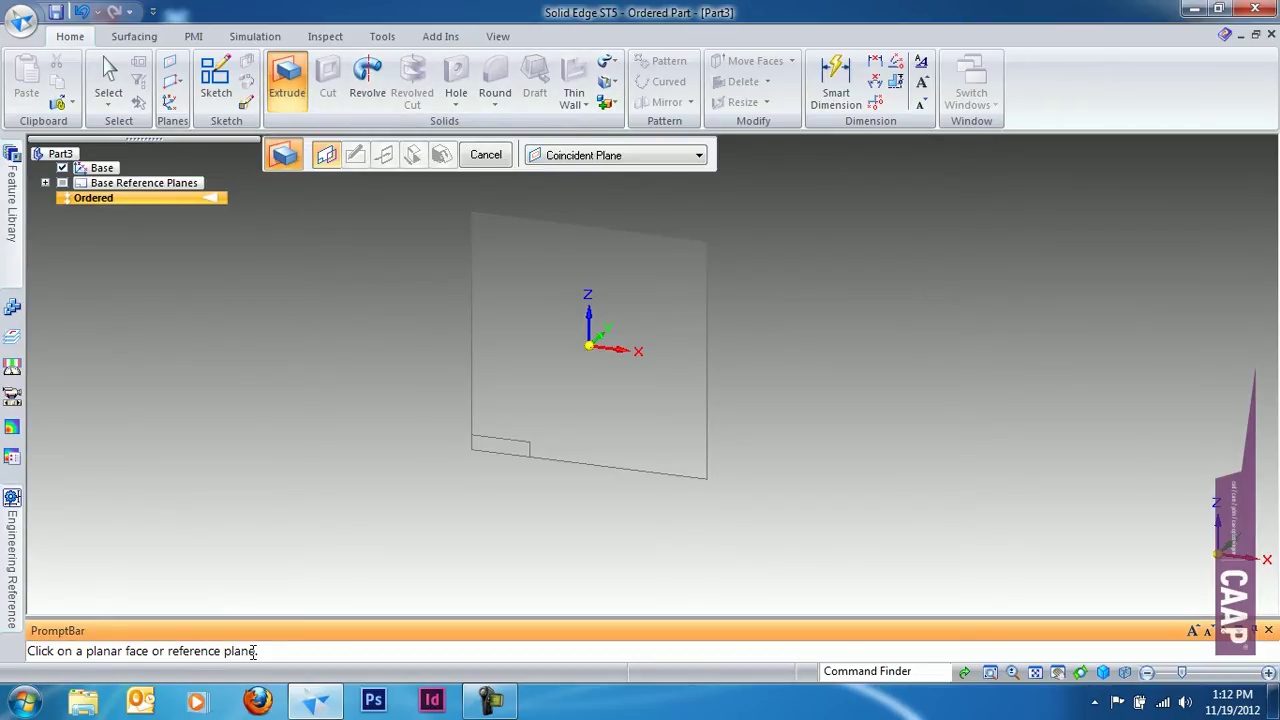
pyautogui.click(503, 413)
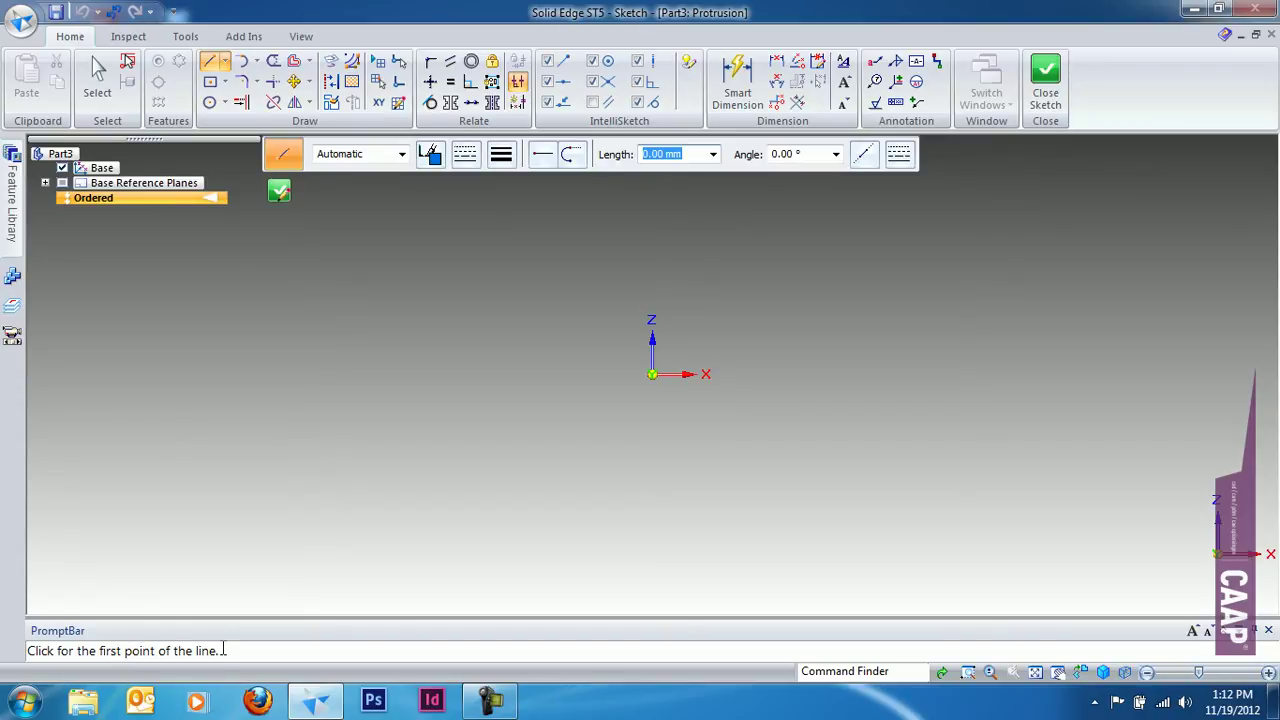
pyautogui.click(1046, 90)
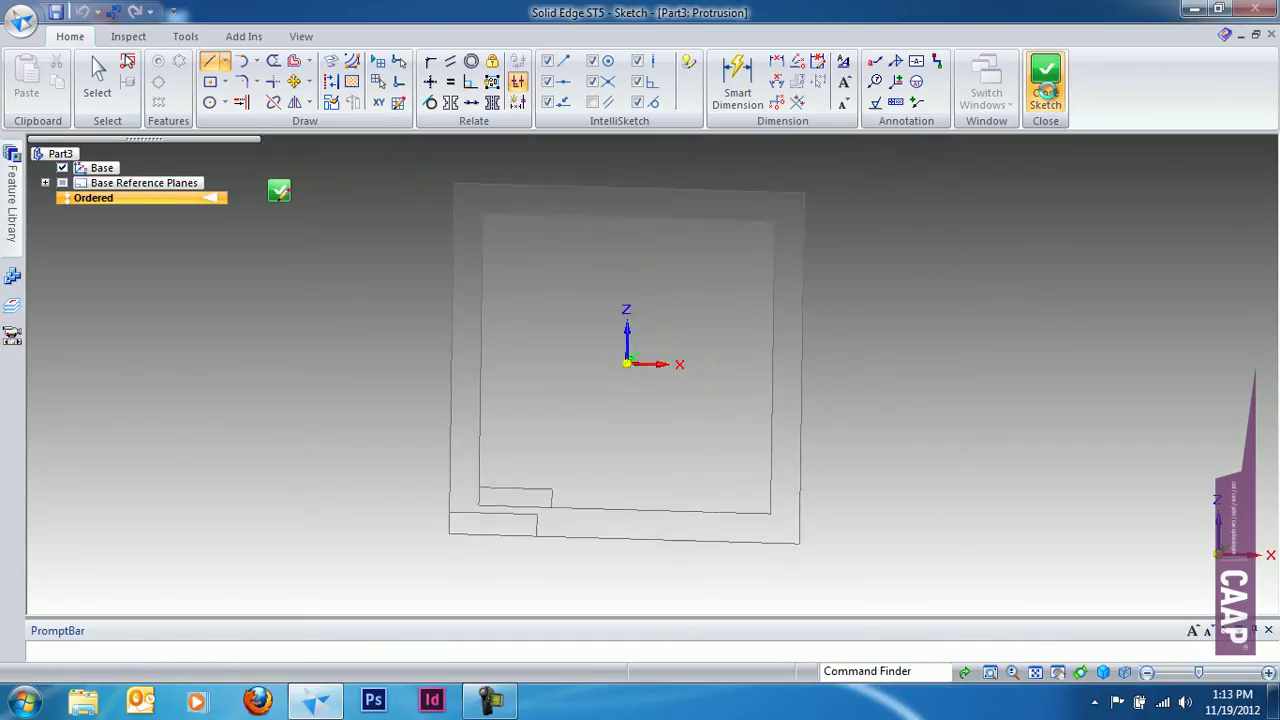
pyautogui.click(867, 671)
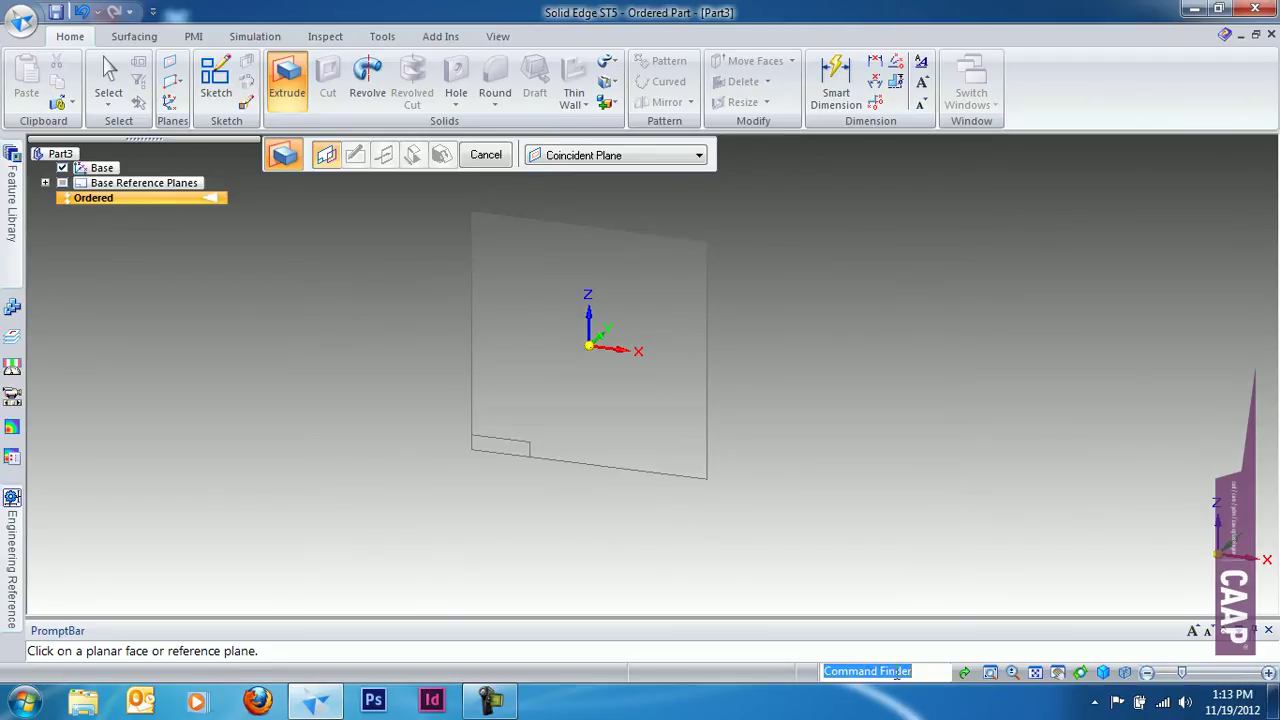
pyautogui.click(287, 95)
pyautogui.click(109, 80)
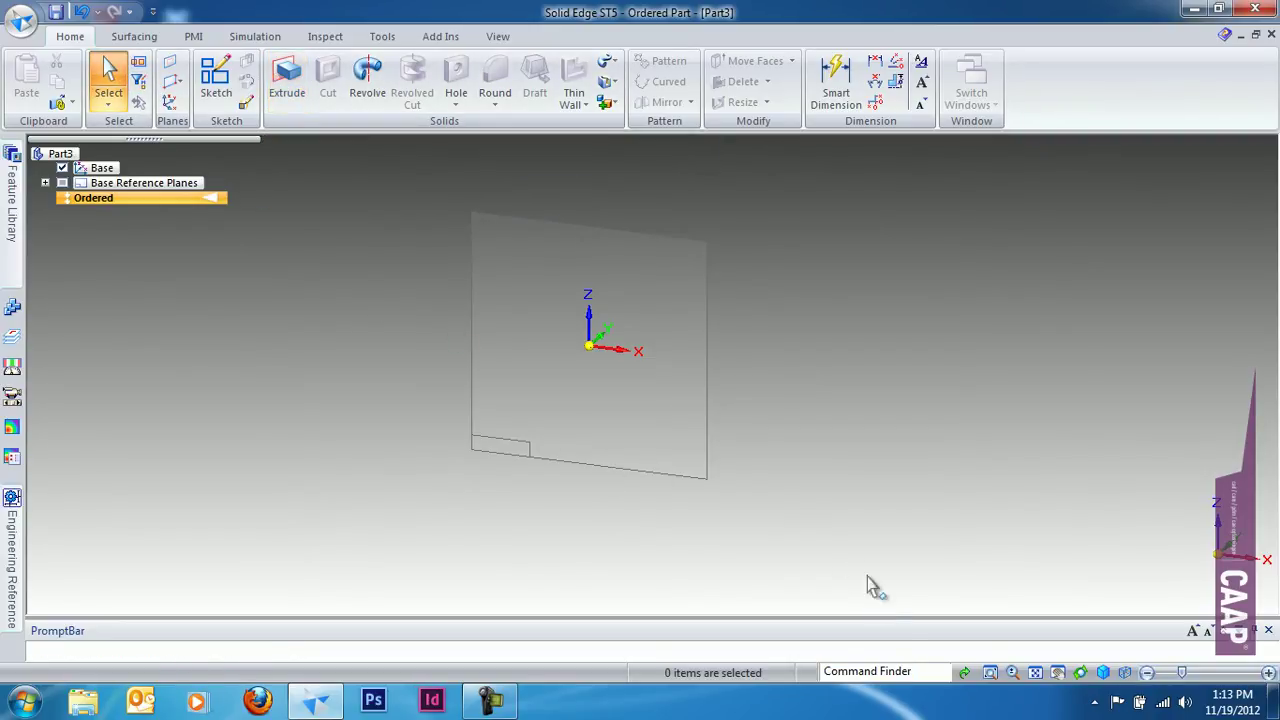
# Search the Command Finder for 'extrude' to list Extrude, Cut, Vent and Regions
pyautogui.click(897, 670)
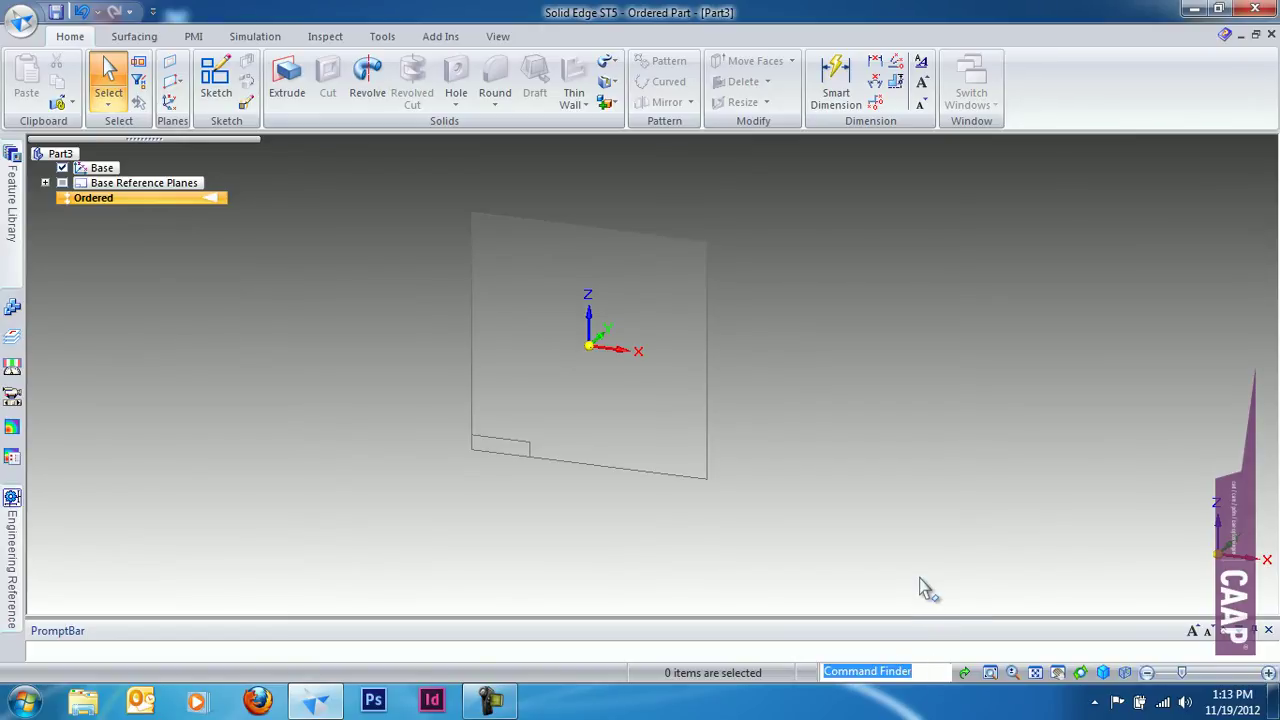
pyautogui.write('extrude')
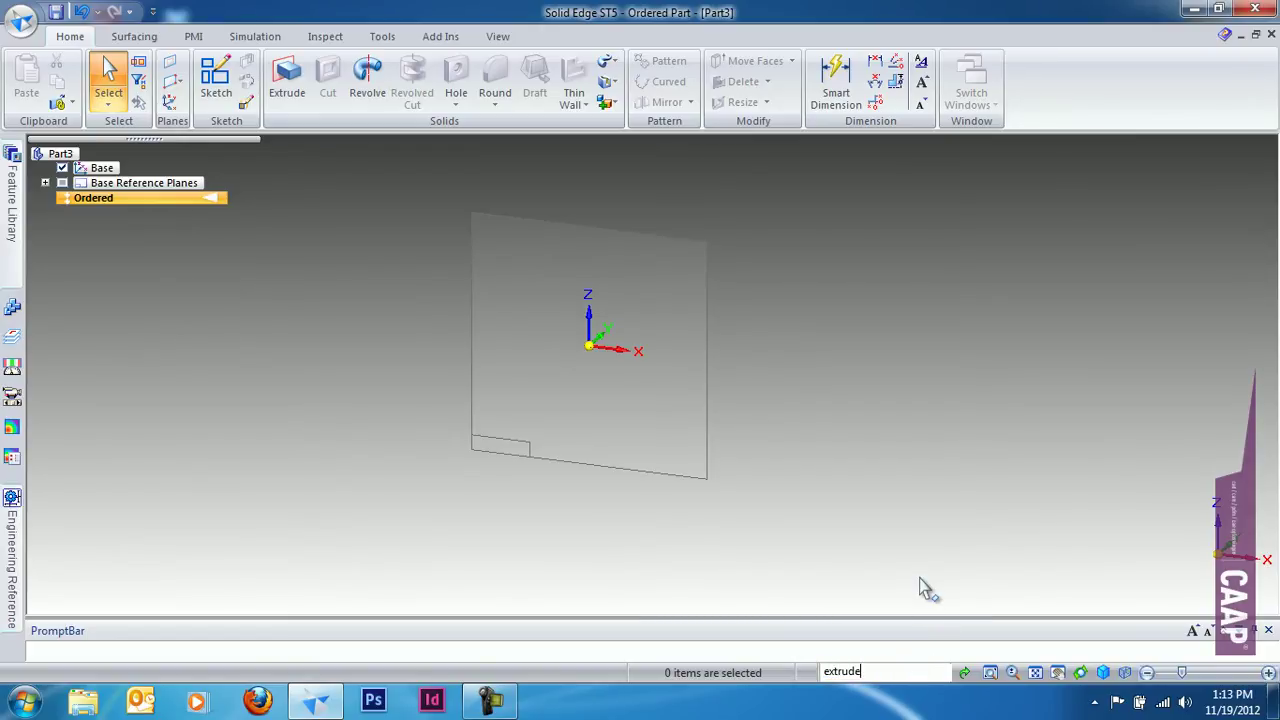
pyautogui.press('Return')
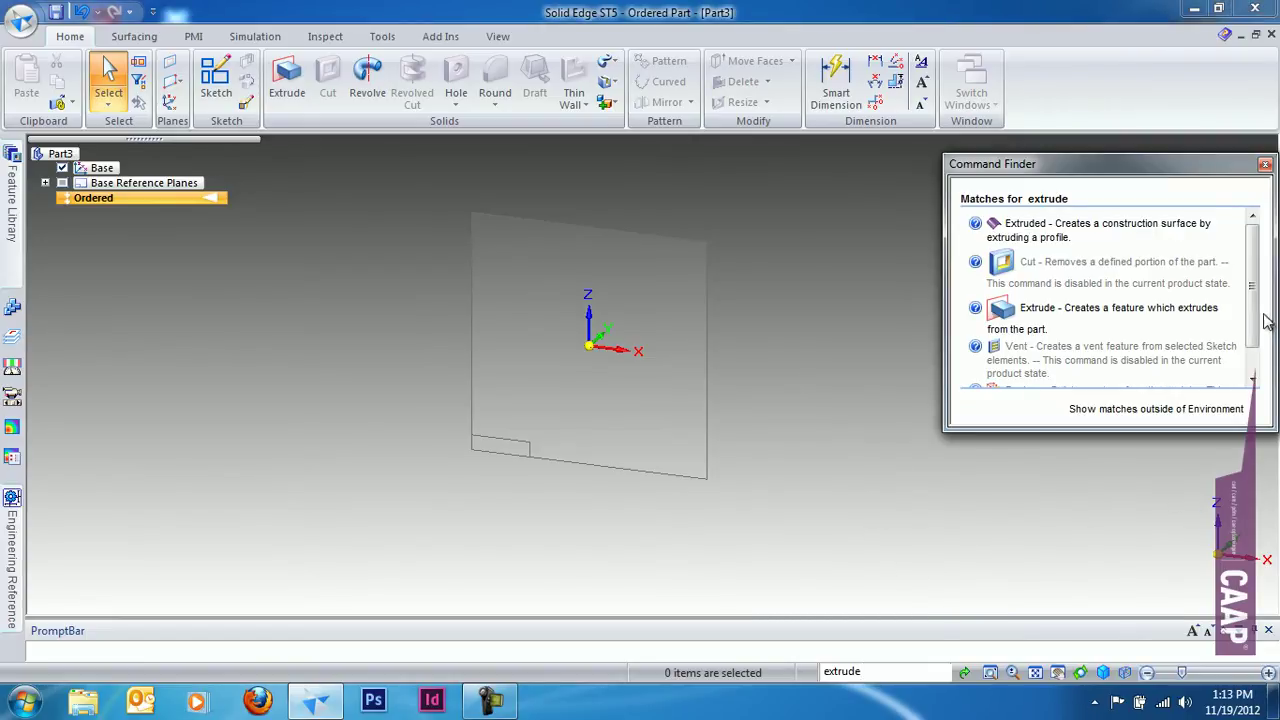
pyautogui.scroll(-2, 1258, 298)
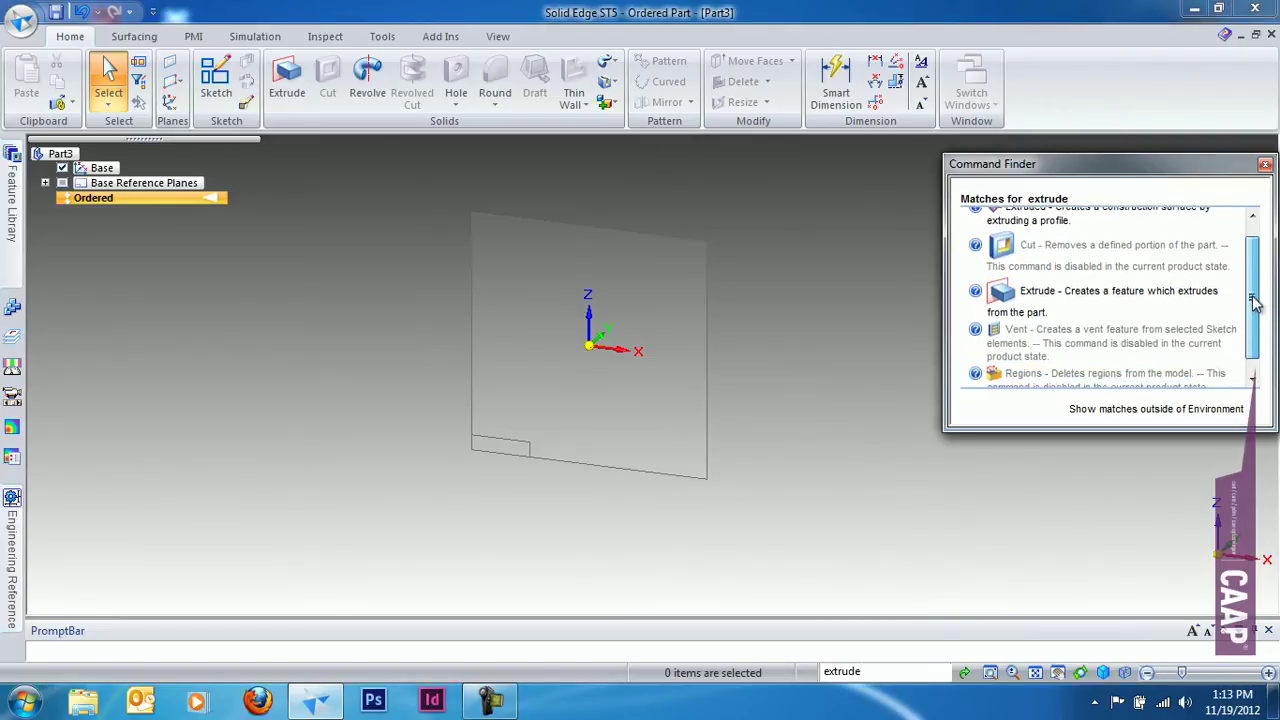
# Open the Extrude command's help, close it, and reopen it
pyautogui.click(976, 277)
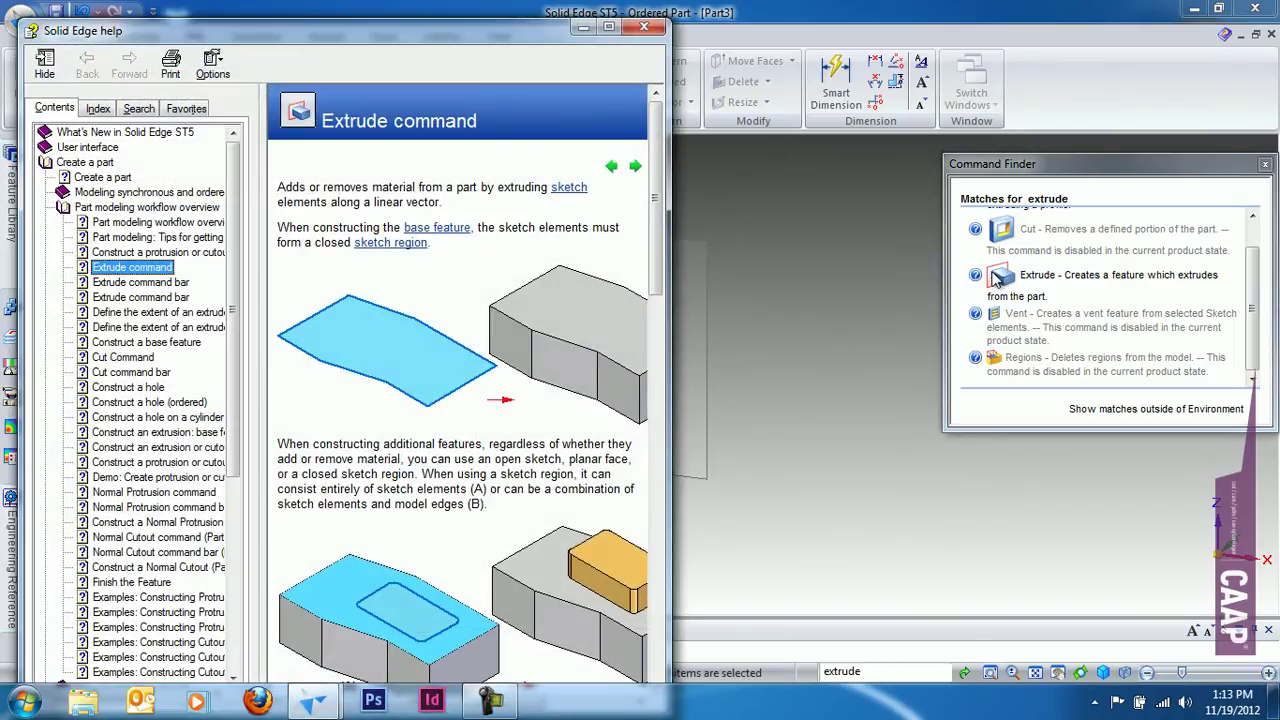
pyautogui.click(644, 26)
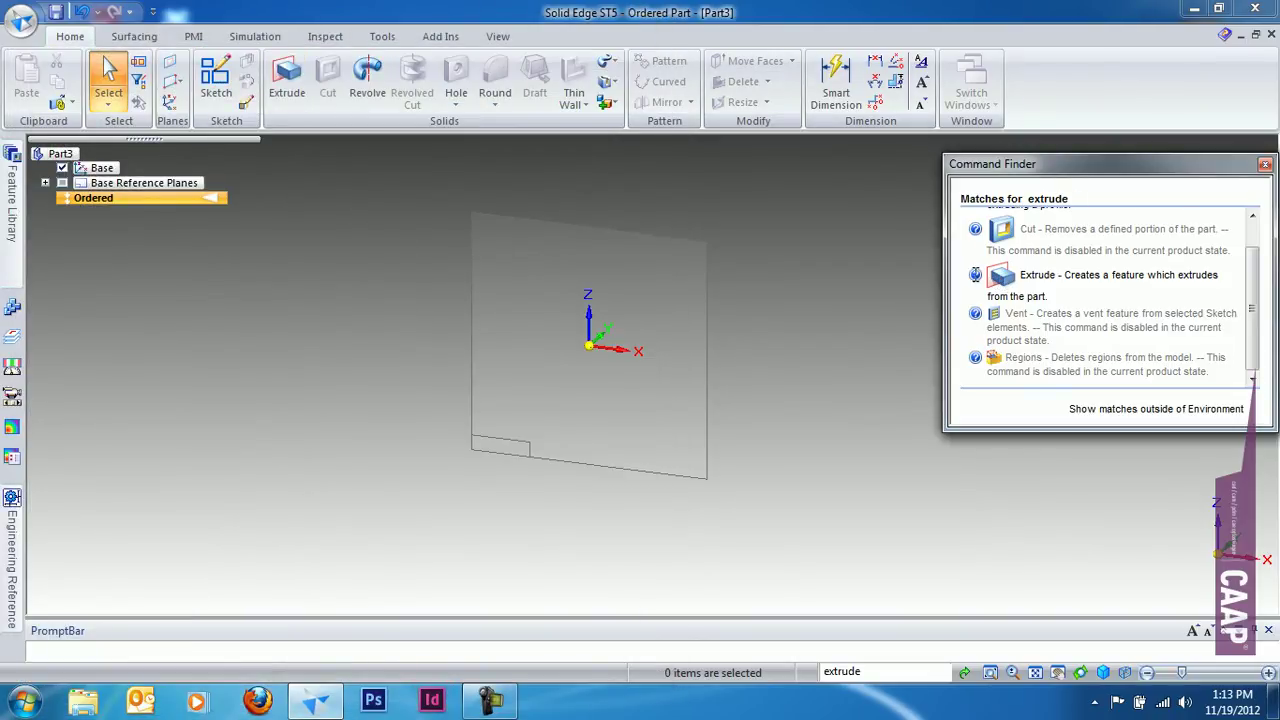
pyautogui.click(975, 274)
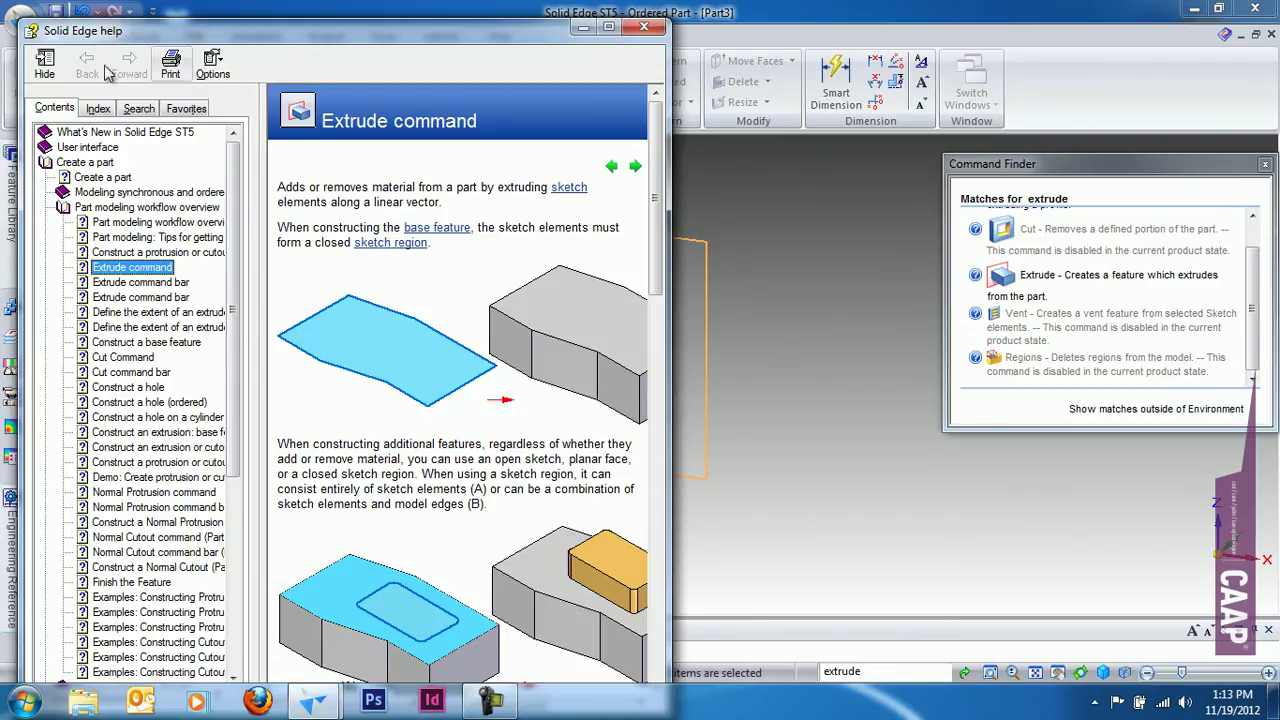
# Close the Extrude help and command search results, and dock the Help topics panel
pyautogui.click(645, 28)
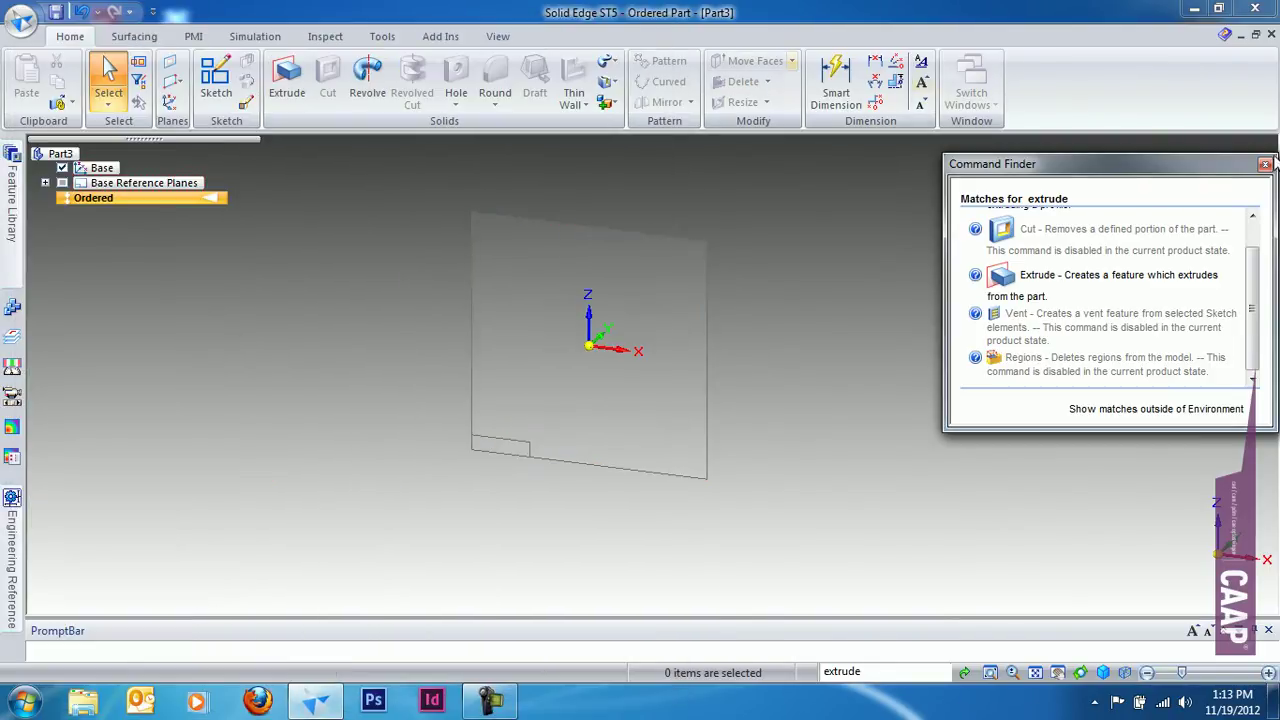
pyautogui.click(1265, 165)
pyautogui.click(1225, 36)
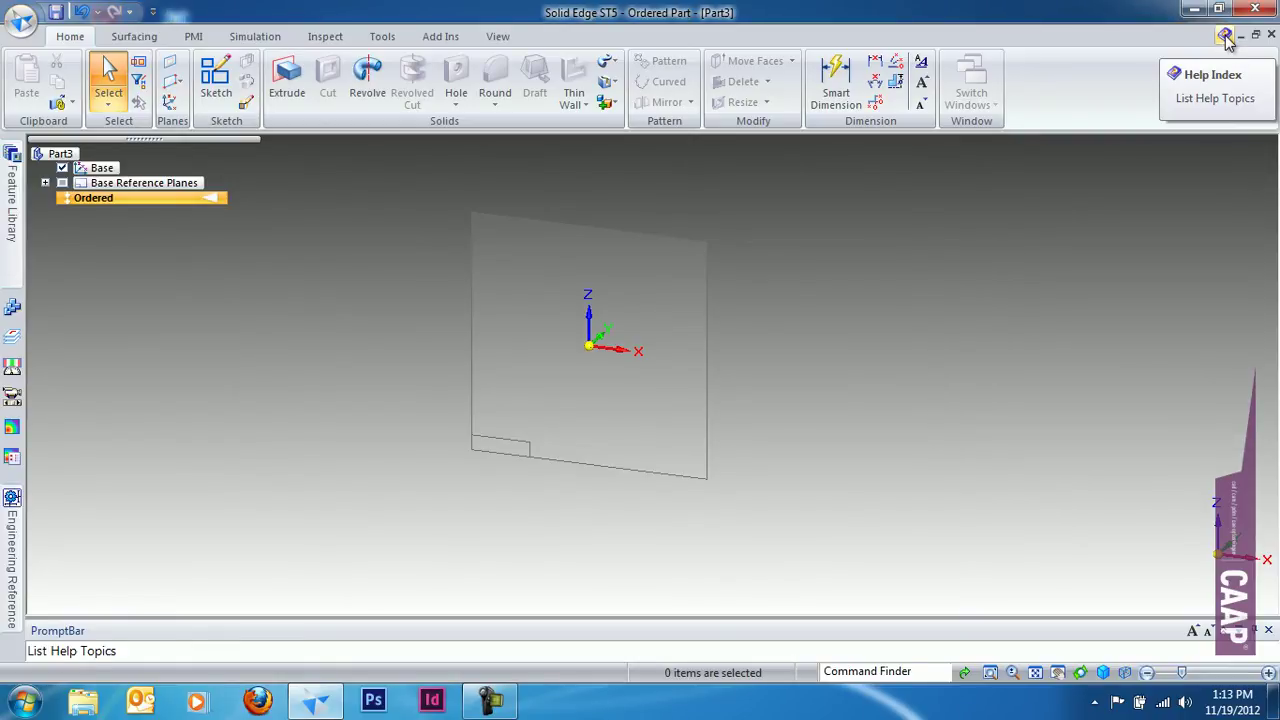
pyautogui.press('Return')
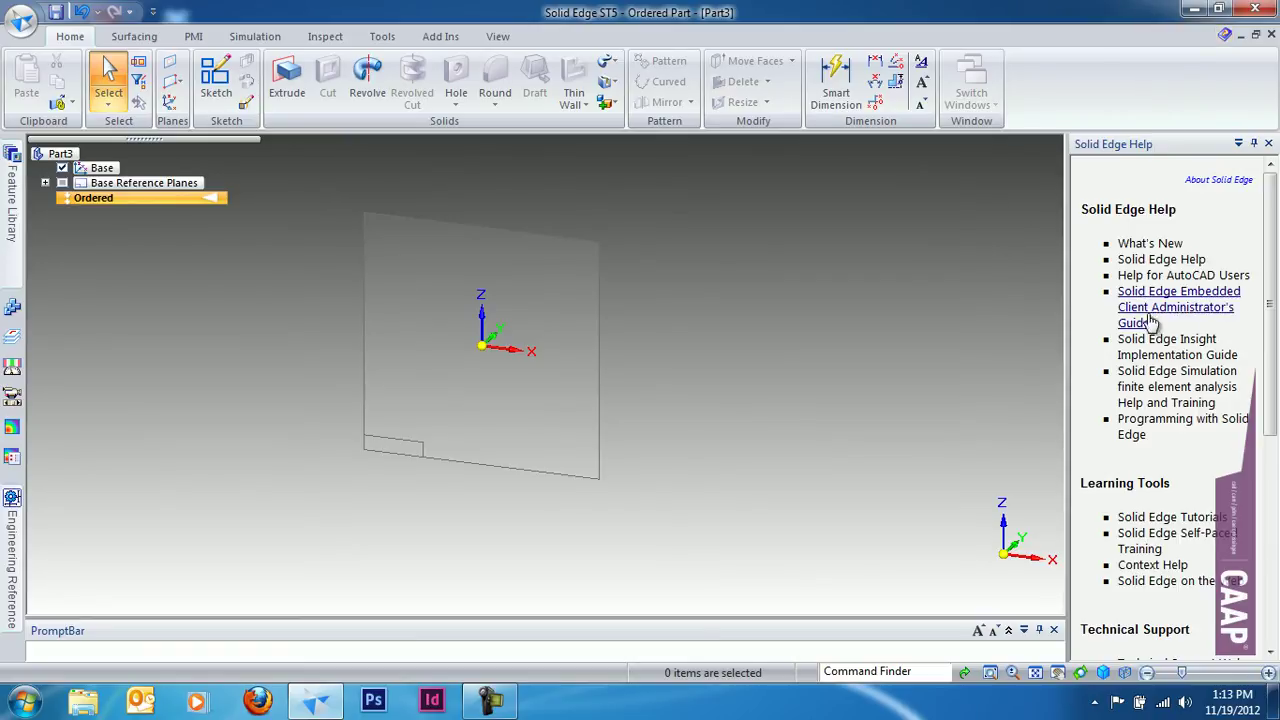
pyautogui.moveTo(1270, 230); pyautogui.dragTo(1270, 248)
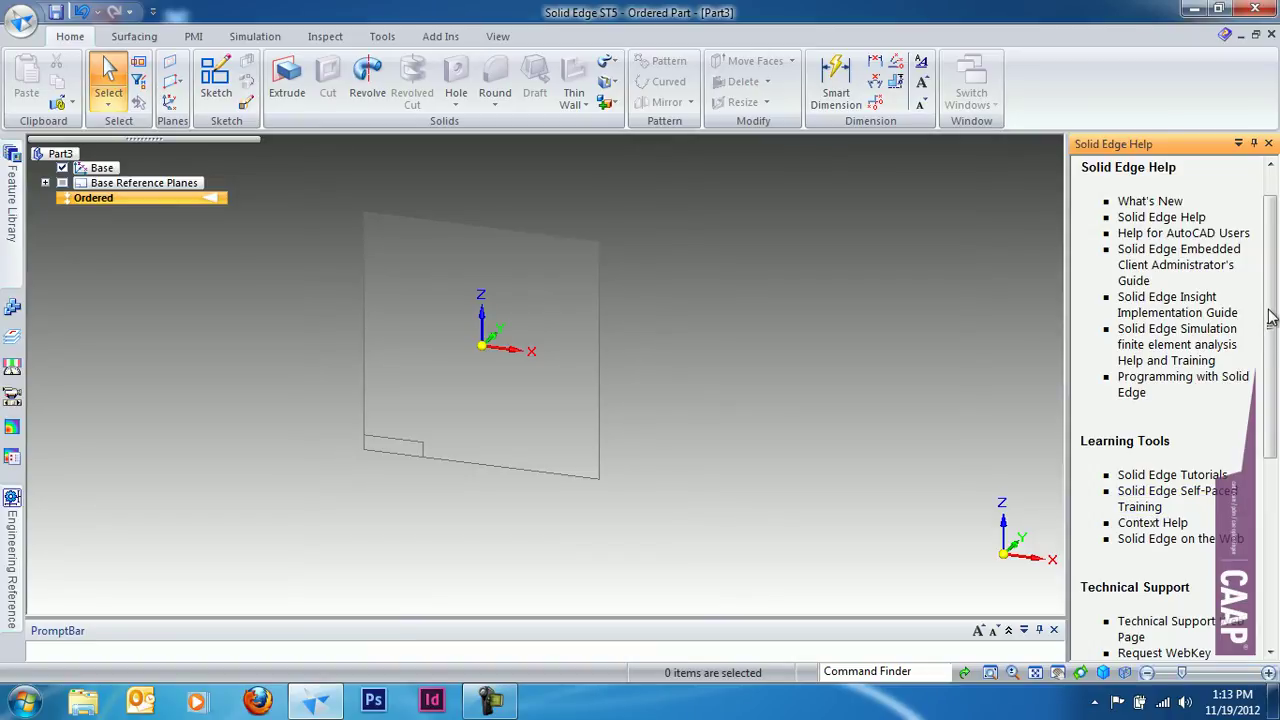
pyautogui.moveTo(1270, 317); pyautogui.dragTo(1272, 294)
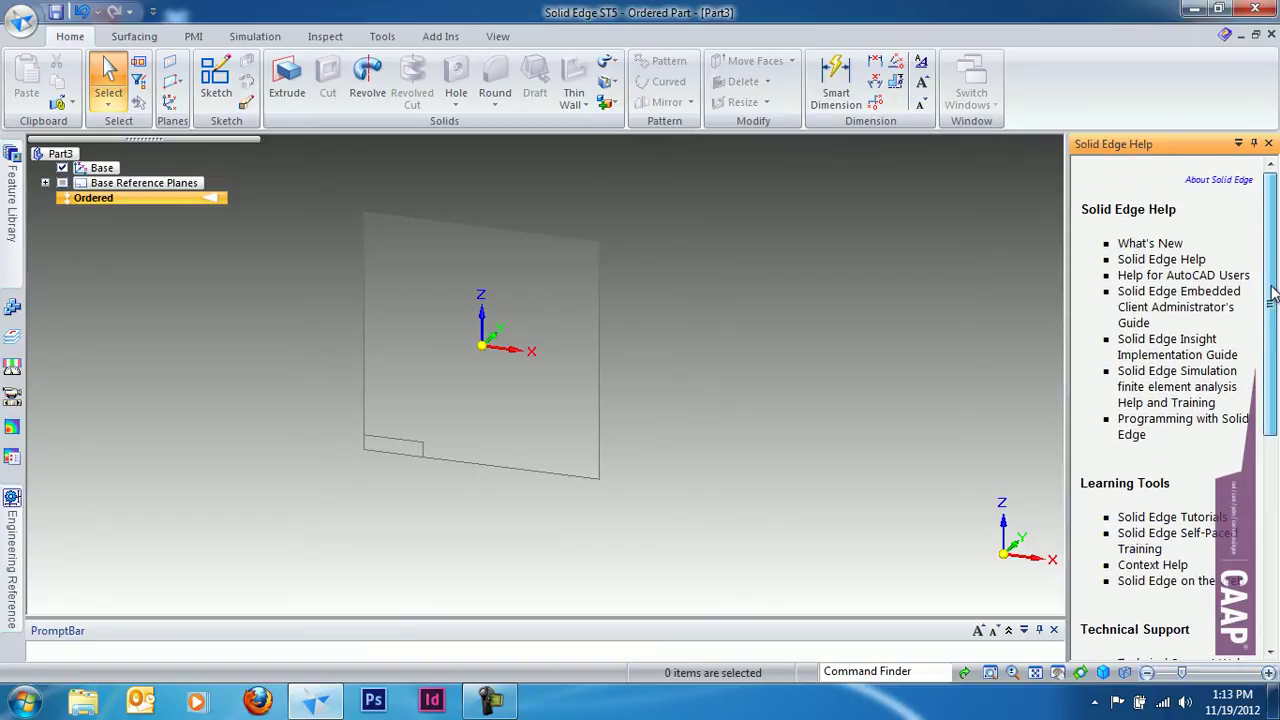
# View and close About Solid Edge, then open the main Solid Edge Help
pyautogui.click(1218, 182)
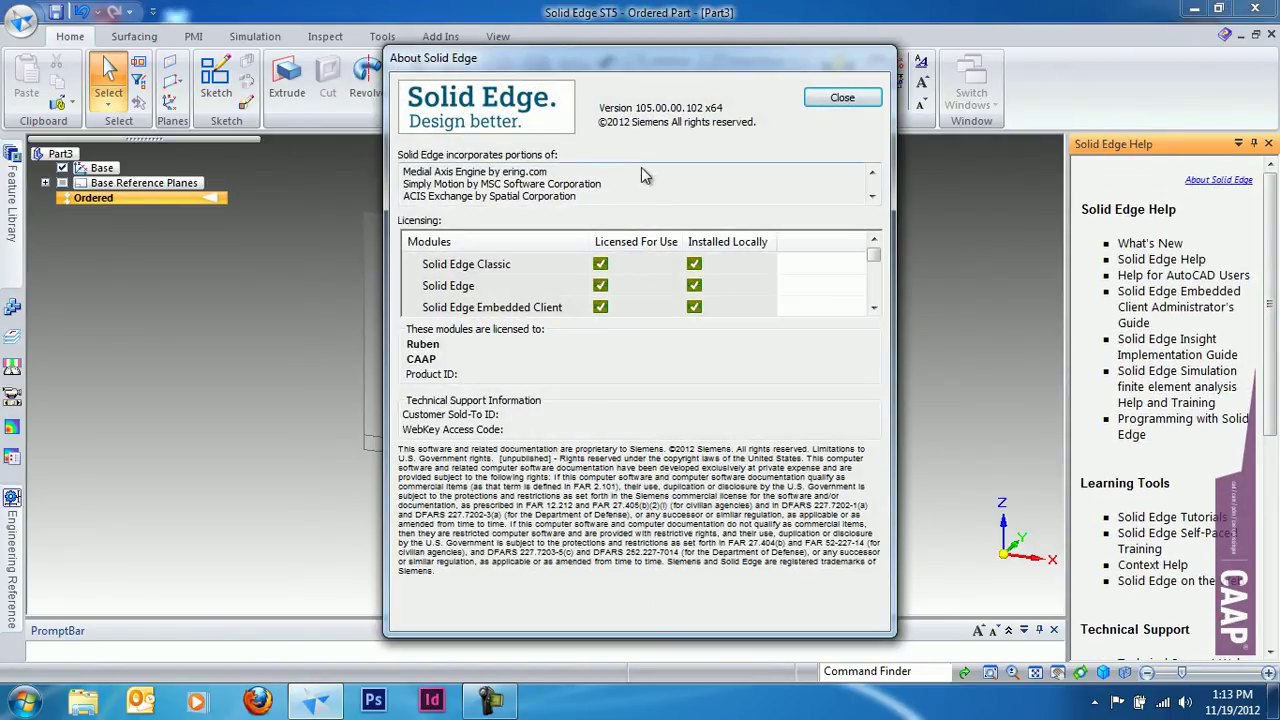
pyautogui.click(843, 99)
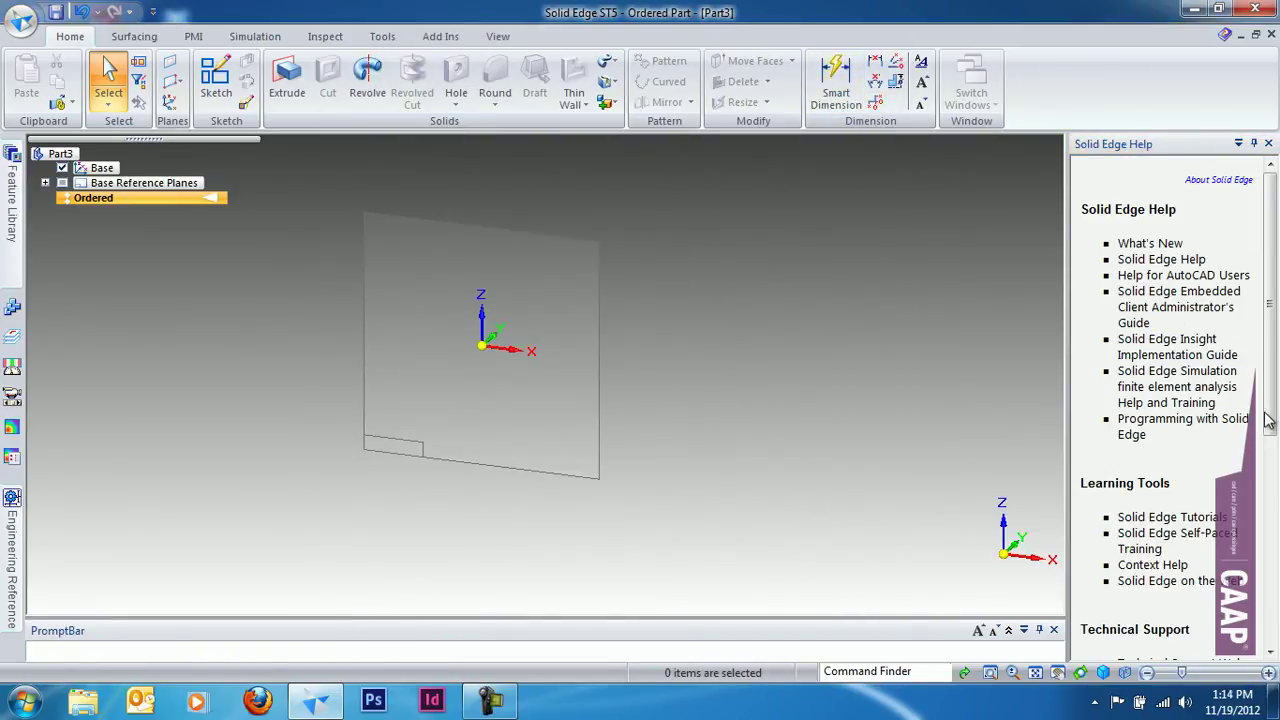
pyautogui.moveTo(1270, 416)
pyautogui.mouseDown()
pyautogui.moveTo(1249, 590)
pyautogui.moveTo(1258, 428)
pyautogui.mouseUp()
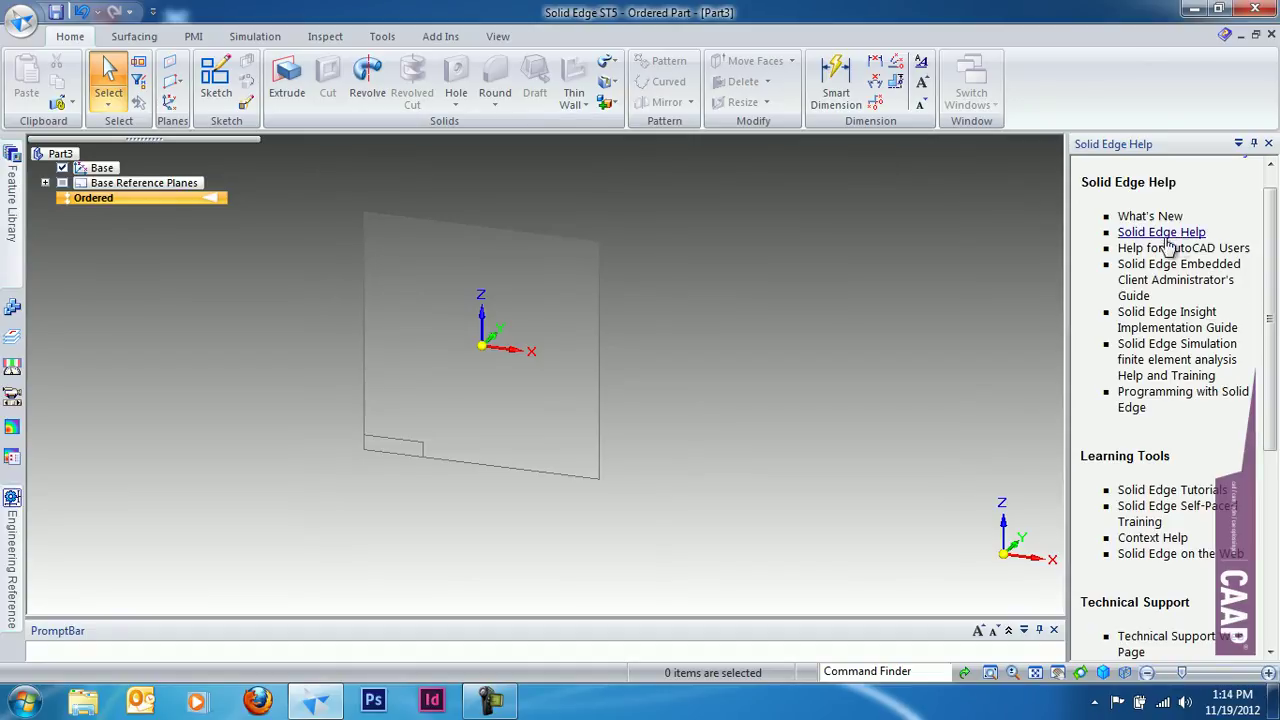
pyautogui.click(1160, 232)
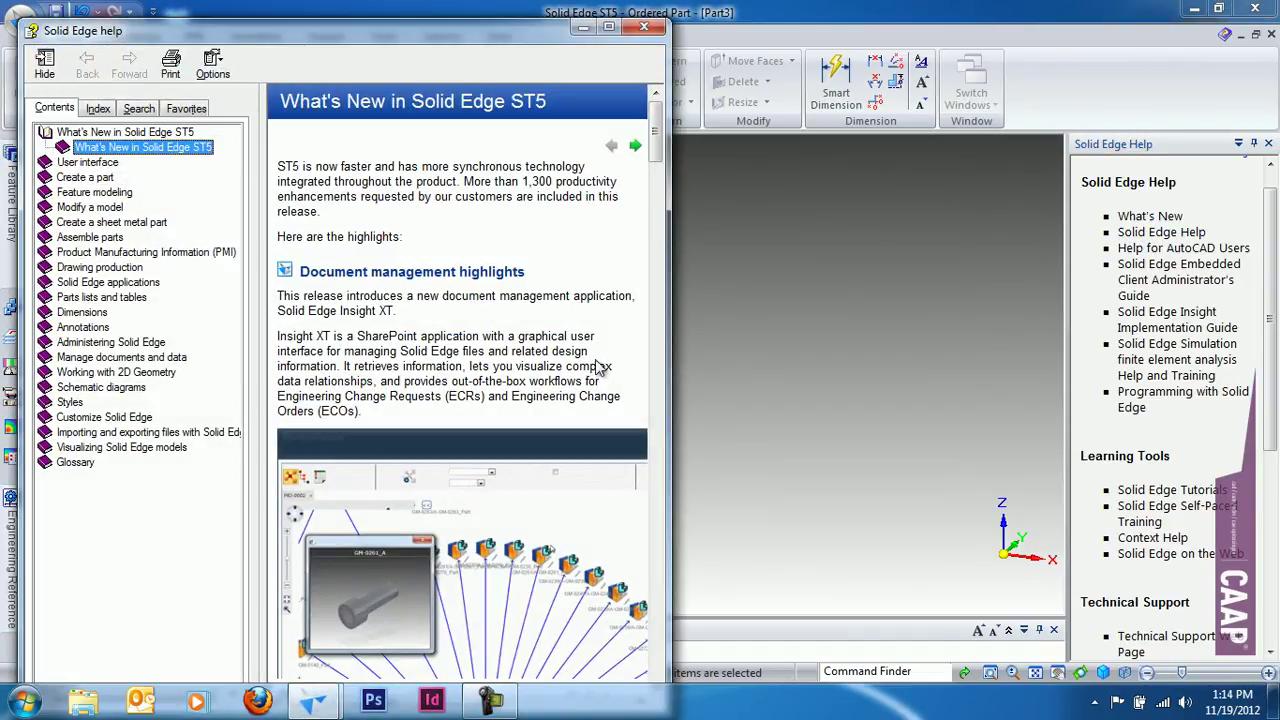
# Maximize the help window and search its keyword index for 'ex' (extrude)
pyautogui.click(608, 28)
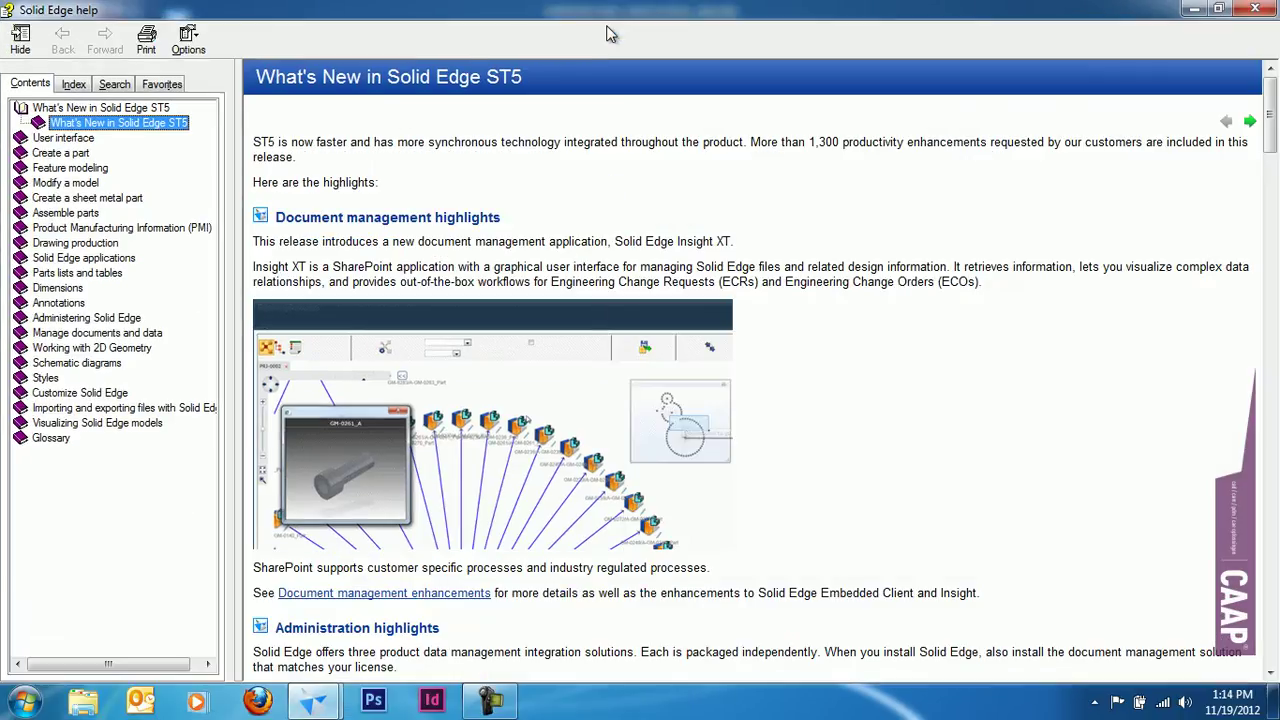
pyautogui.click(114, 86)
pyautogui.write('extrude')
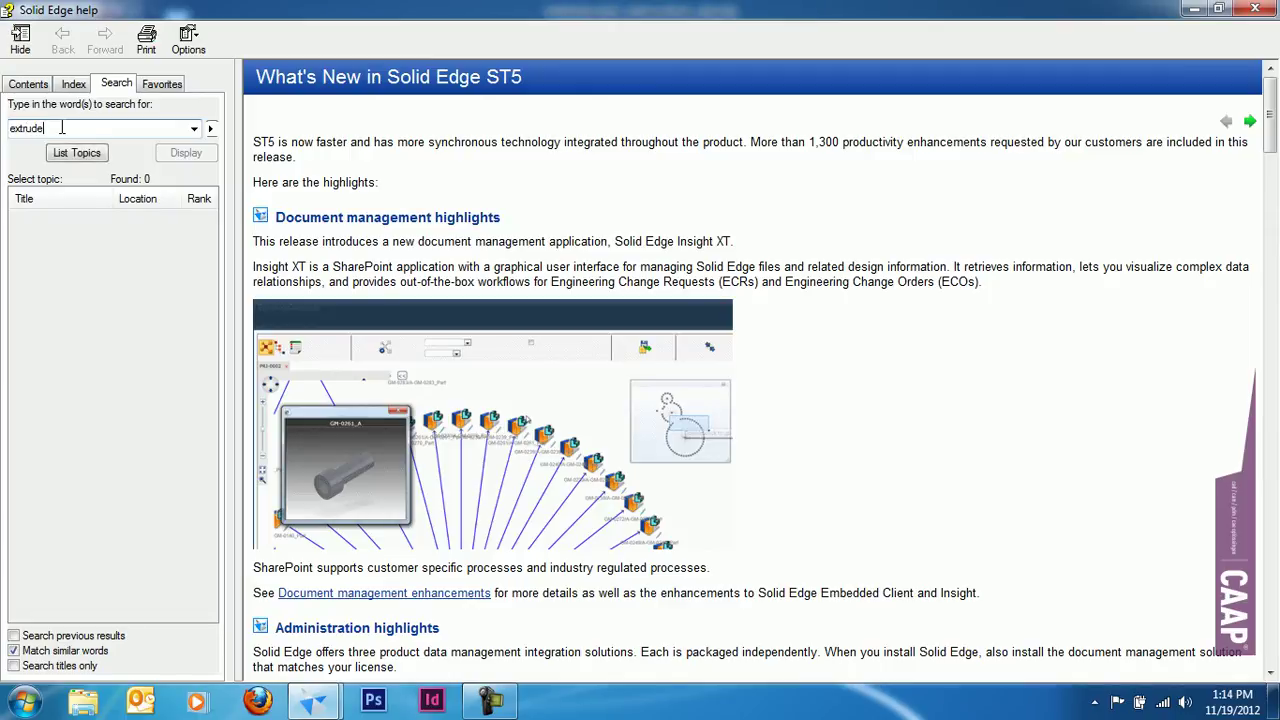
pyautogui.press('Return')
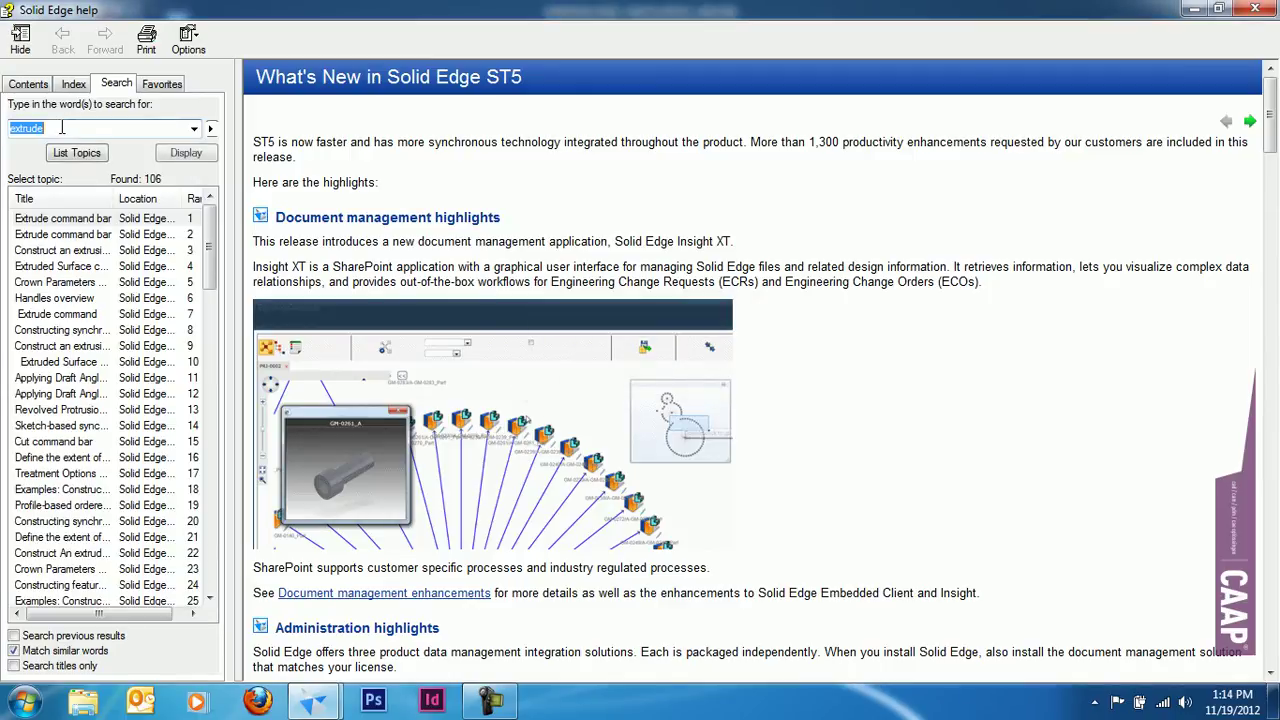
# Open the two Extrude command bar help topics, then close the help window
pyautogui.doubleClick(62, 222)
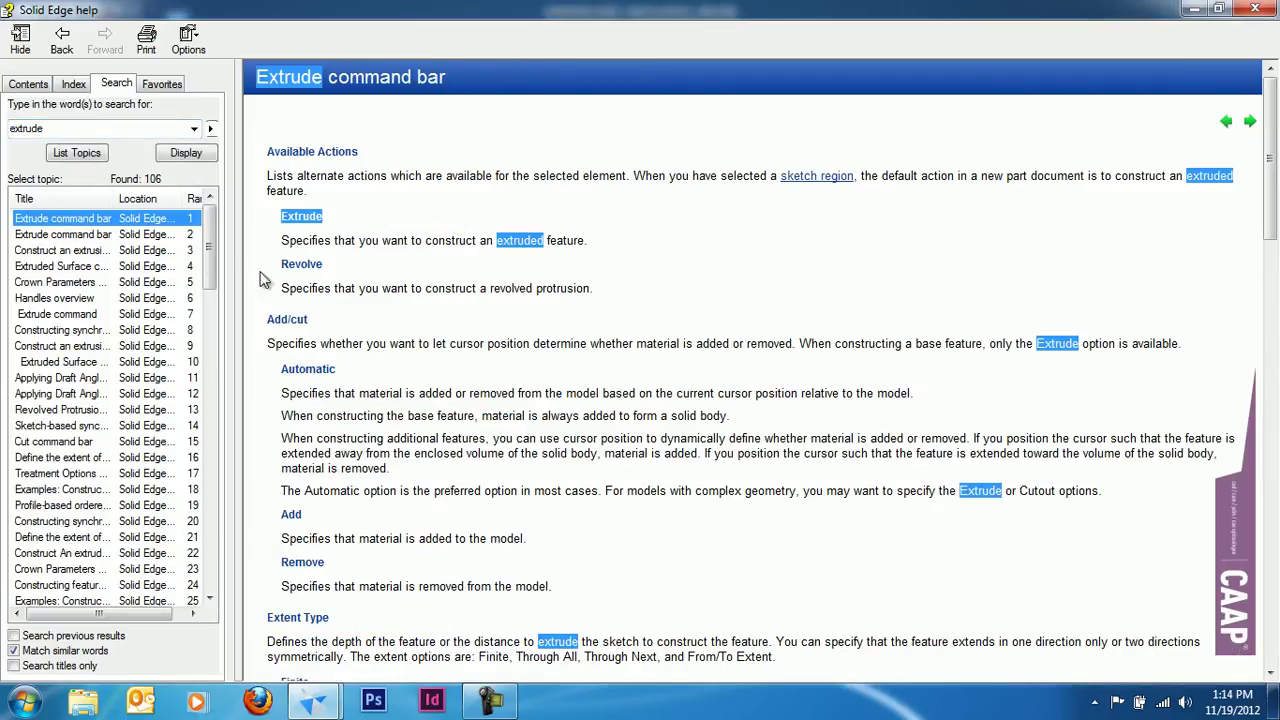
pyautogui.doubleClick(45, 236)
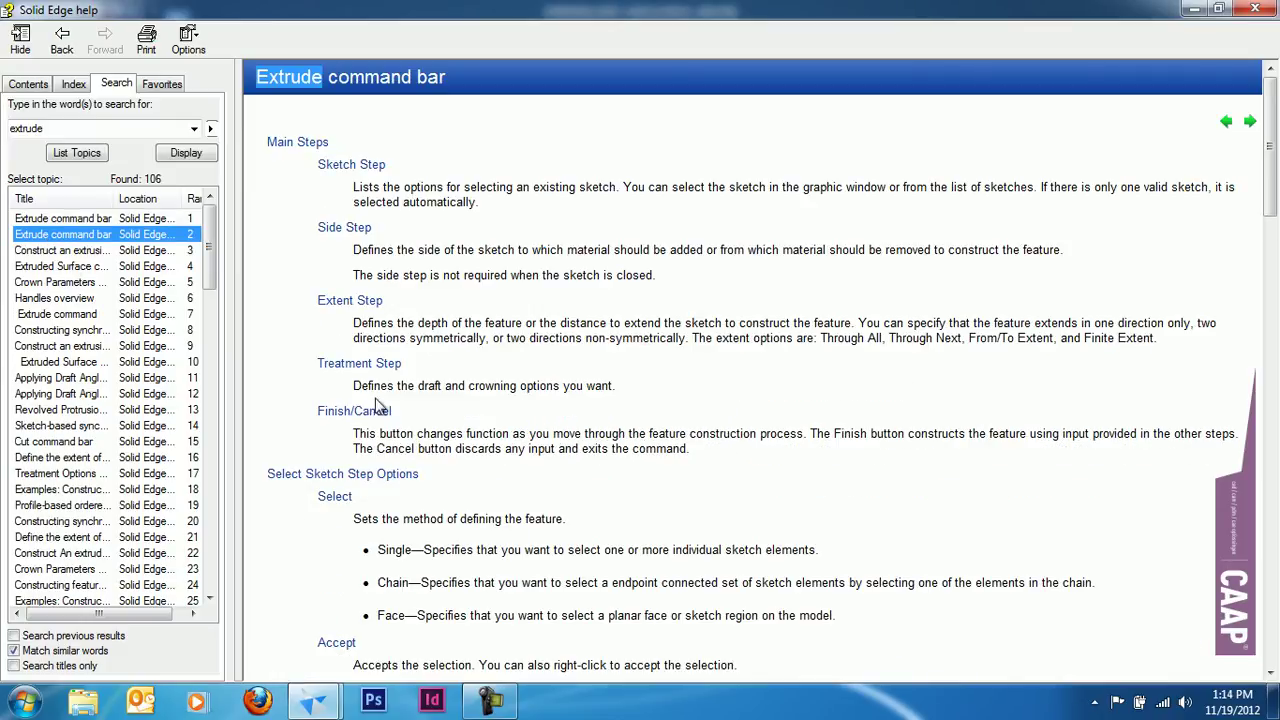
pyautogui.click(1255, 8)
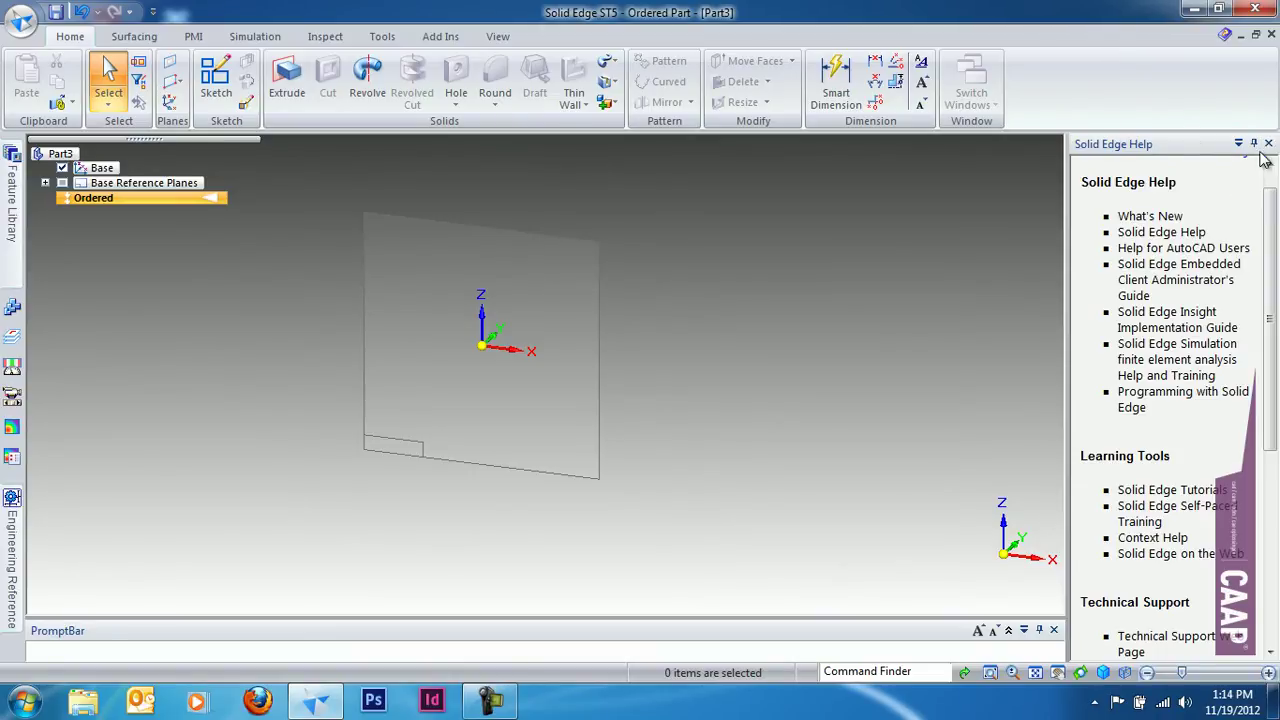
# Close the docked Help panel and start Extrude from the right-click radial menu
pyautogui.click(1268, 146)
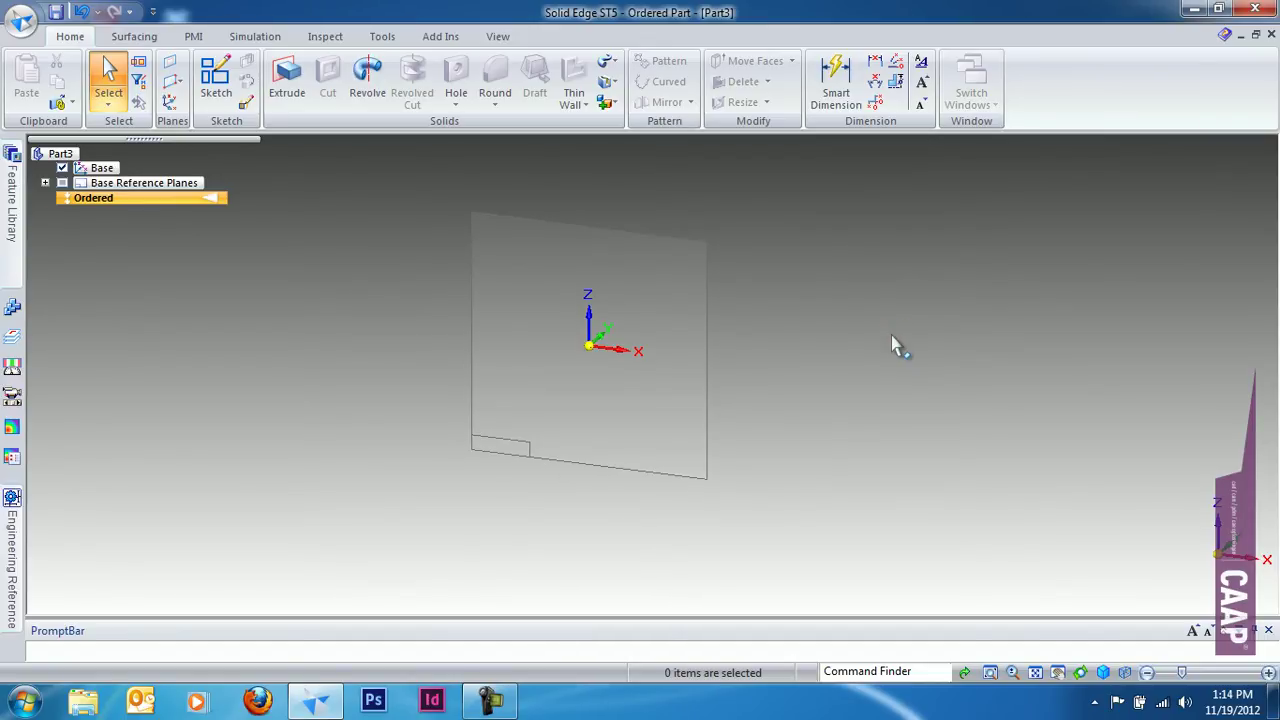
pyautogui.rightClick(884, 346)
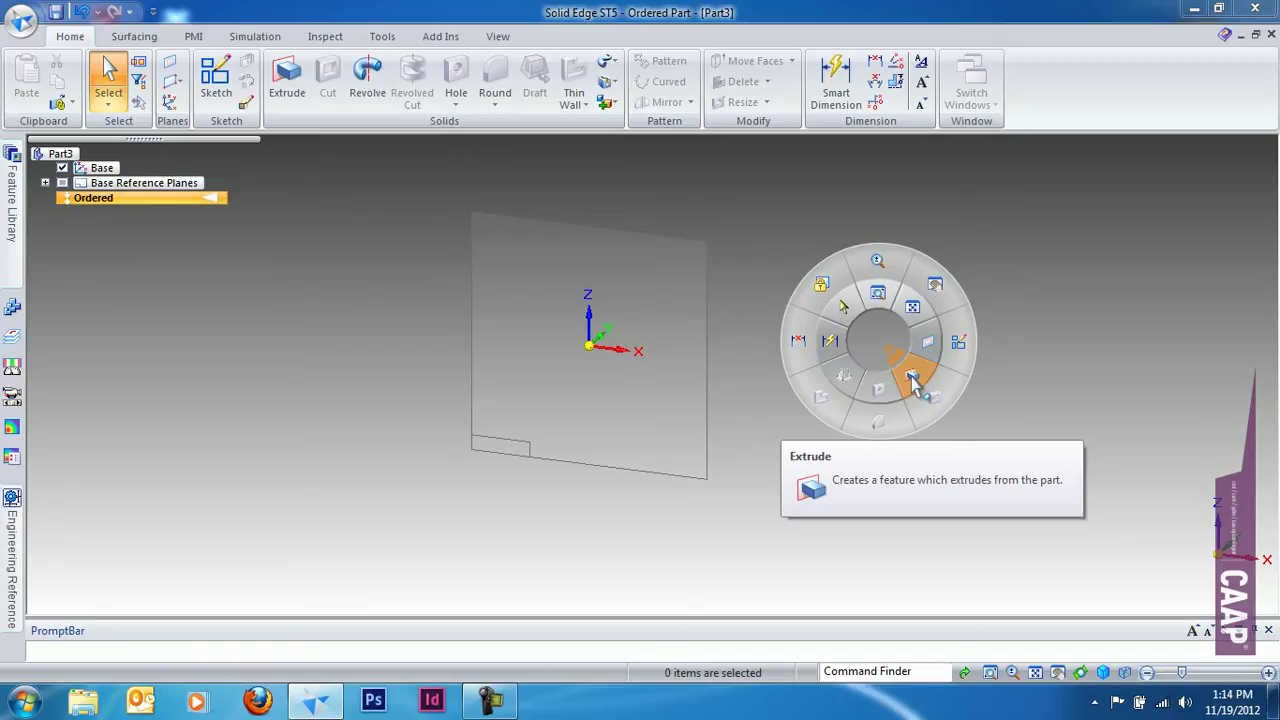
pyautogui.click(914, 382)
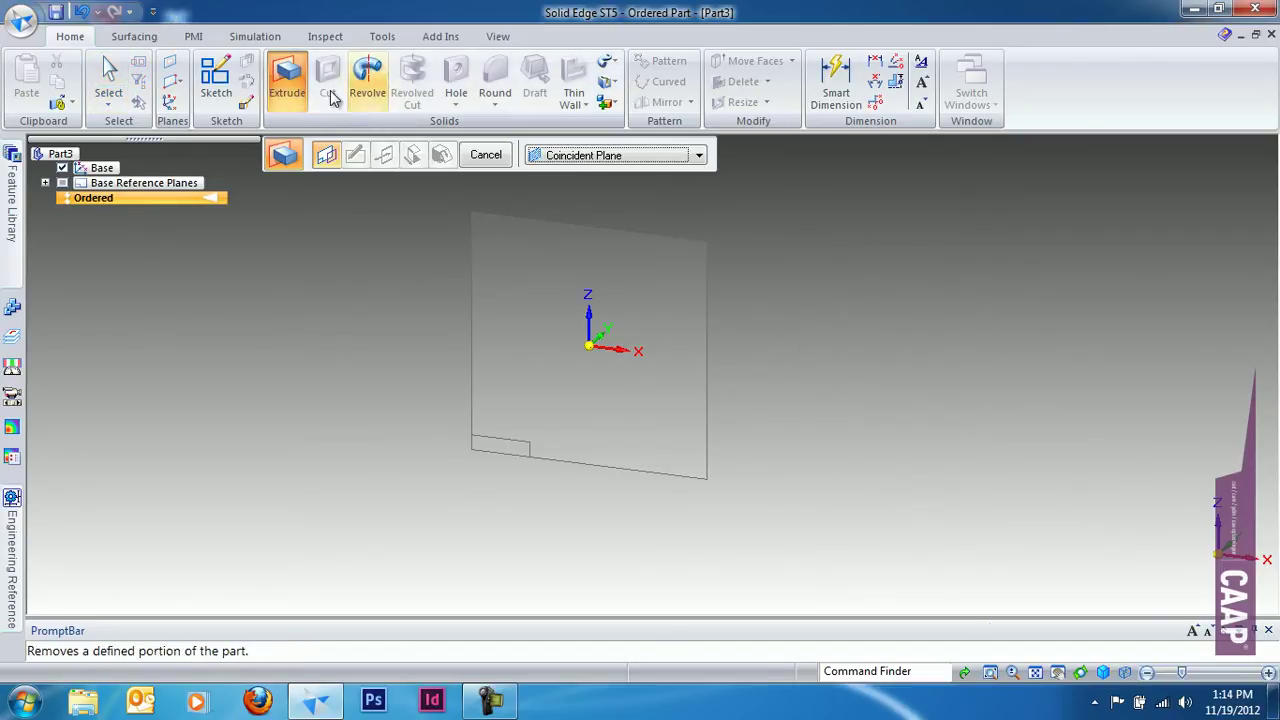
# Start Smart Dimension from the radial menu, dismiss its tip, and cancel it
pyautogui.rightClick(966, 305)
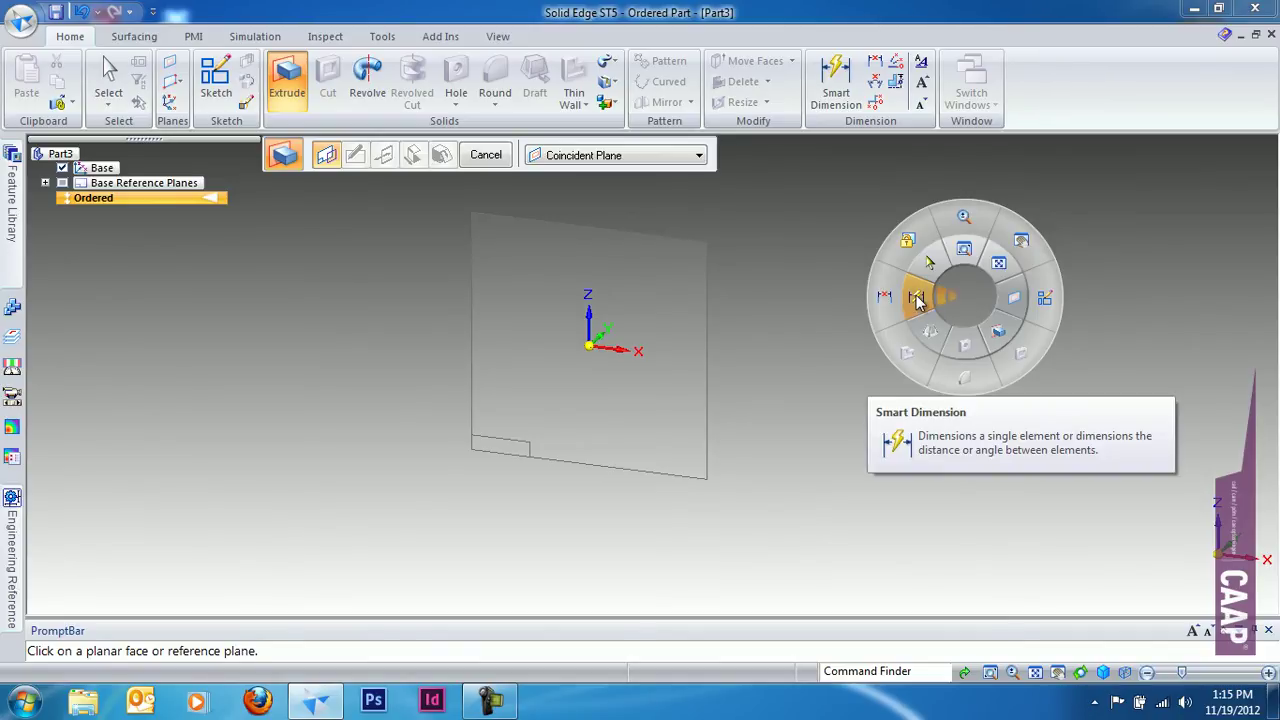
pyautogui.click(918, 303)
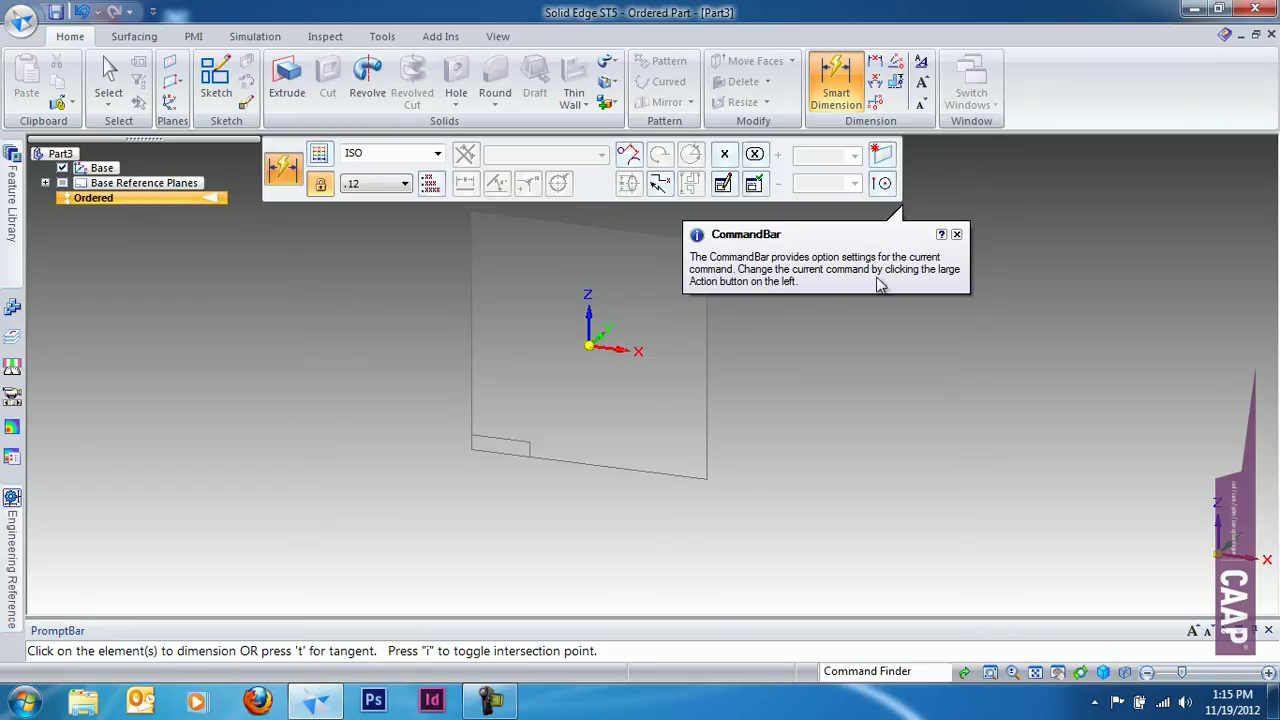
pyautogui.click(957, 235)
pyautogui.click(108, 78)
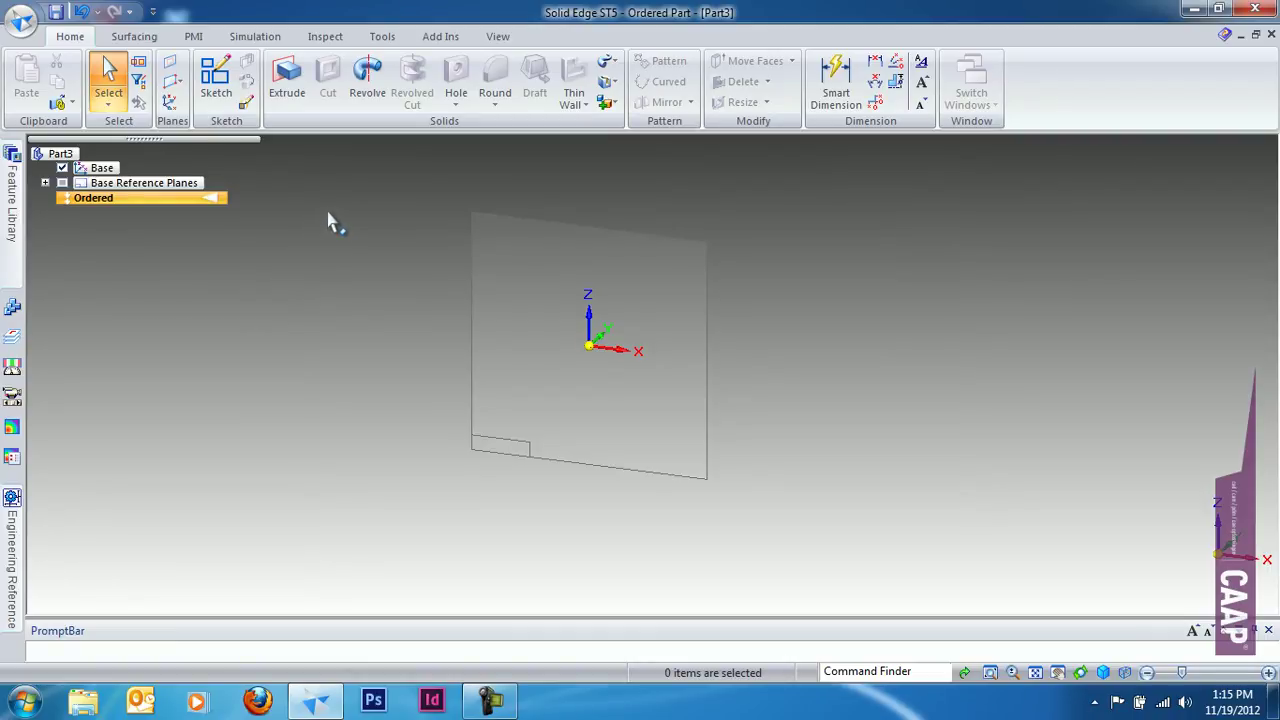
# Dismiss the radial menu without a choice and open the Quick Access customization list
pyautogui.rightClick(800, 214)
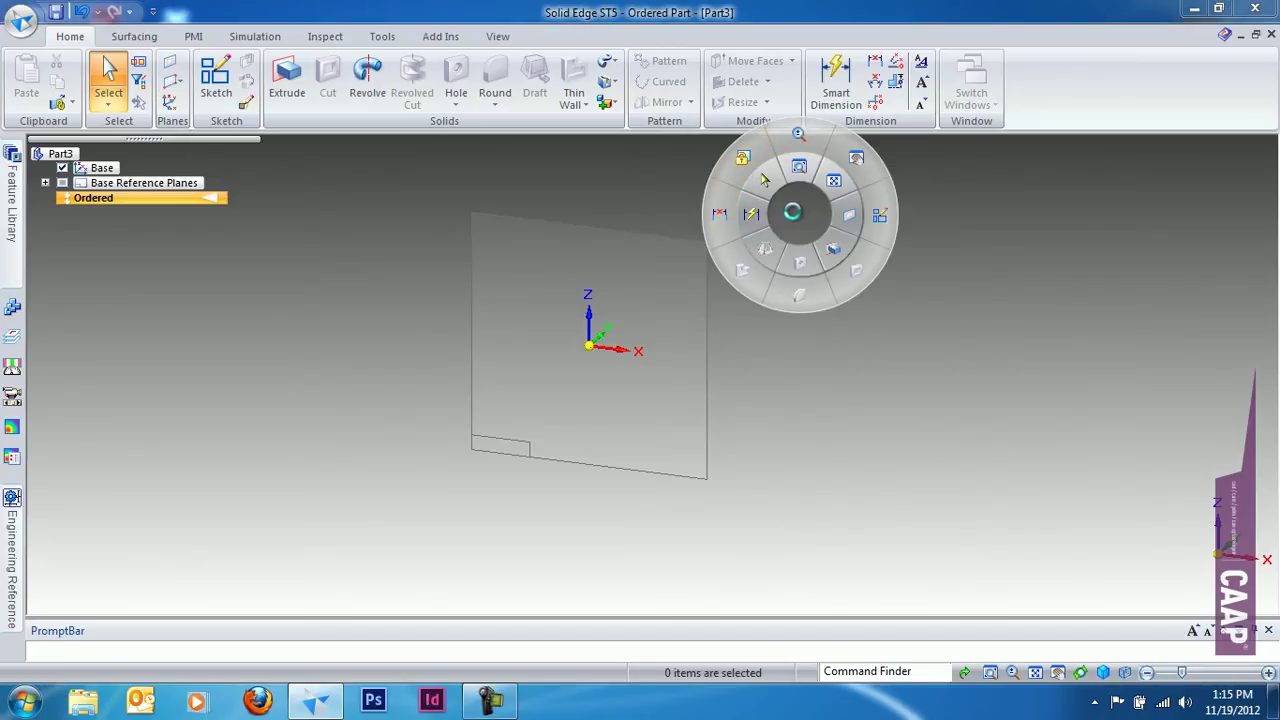
pyautogui.click(795, 218)
pyautogui.click(152, 12)
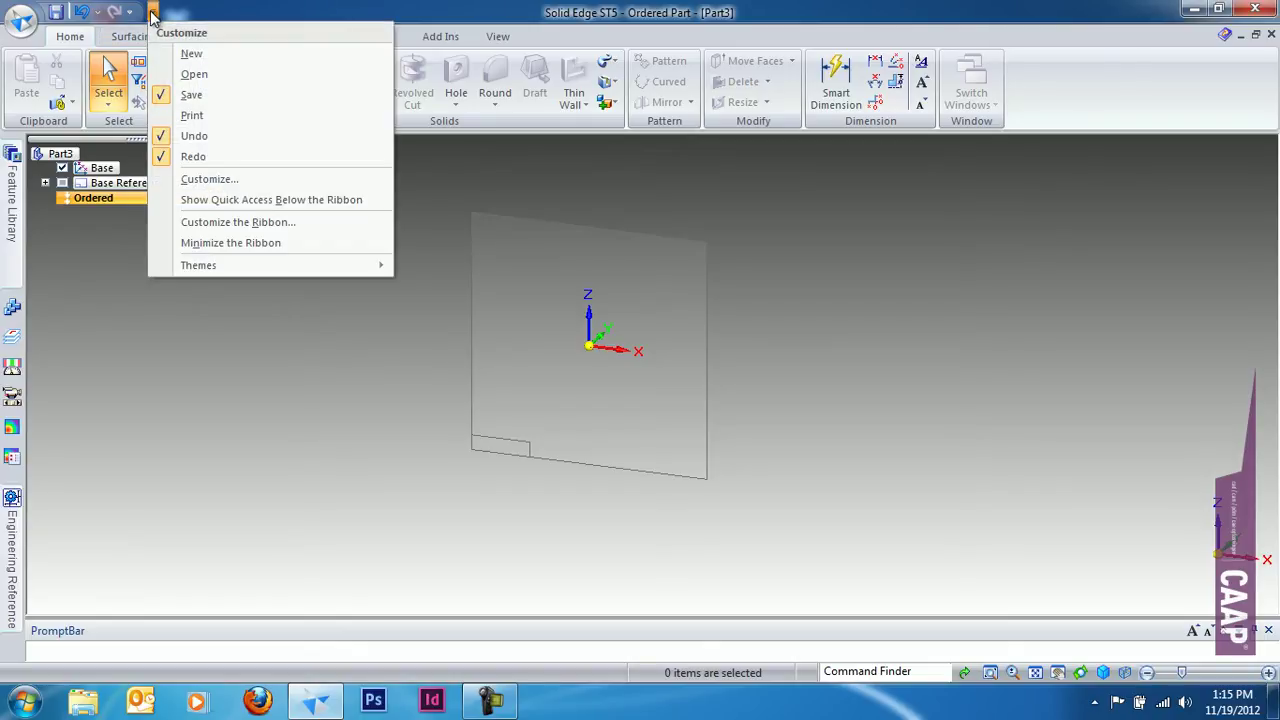
# Open the Customize dialog and switch its environment to Part - Synchronous, then back to Part - Ordered
pyautogui.click(215, 180)
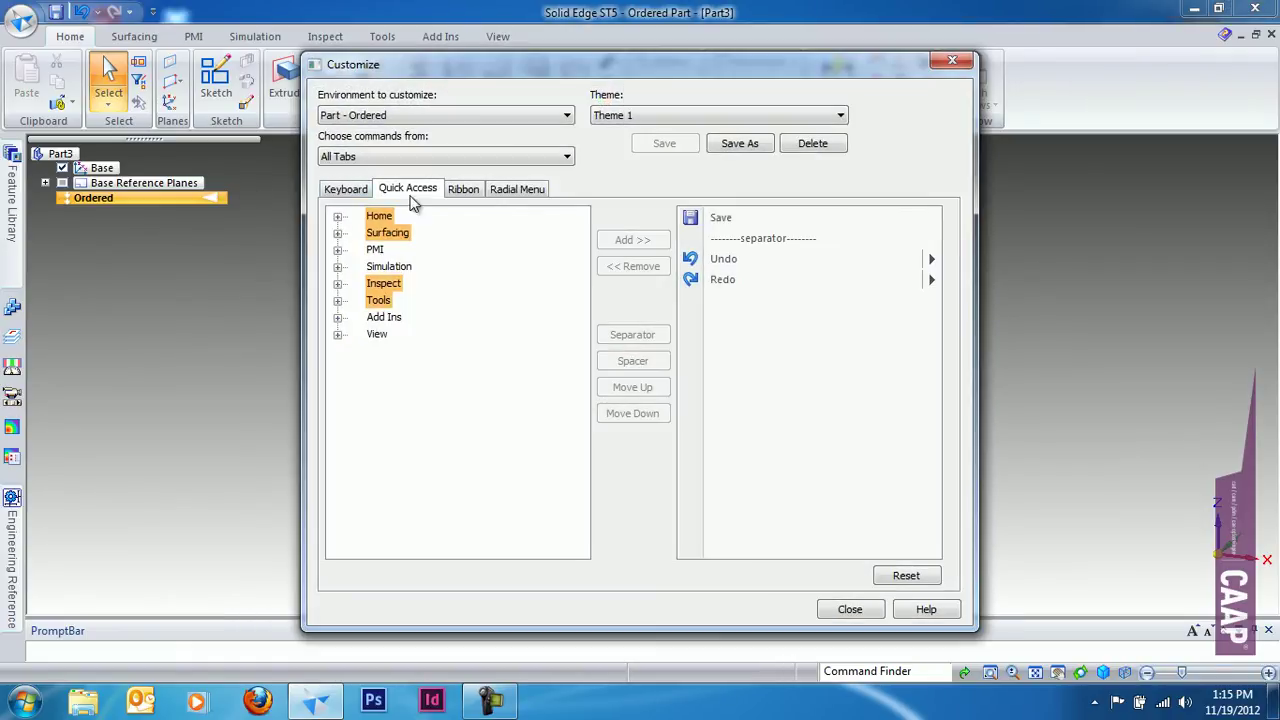
pyautogui.moveTo(615, 53); pyautogui.dragTo(637, 59)
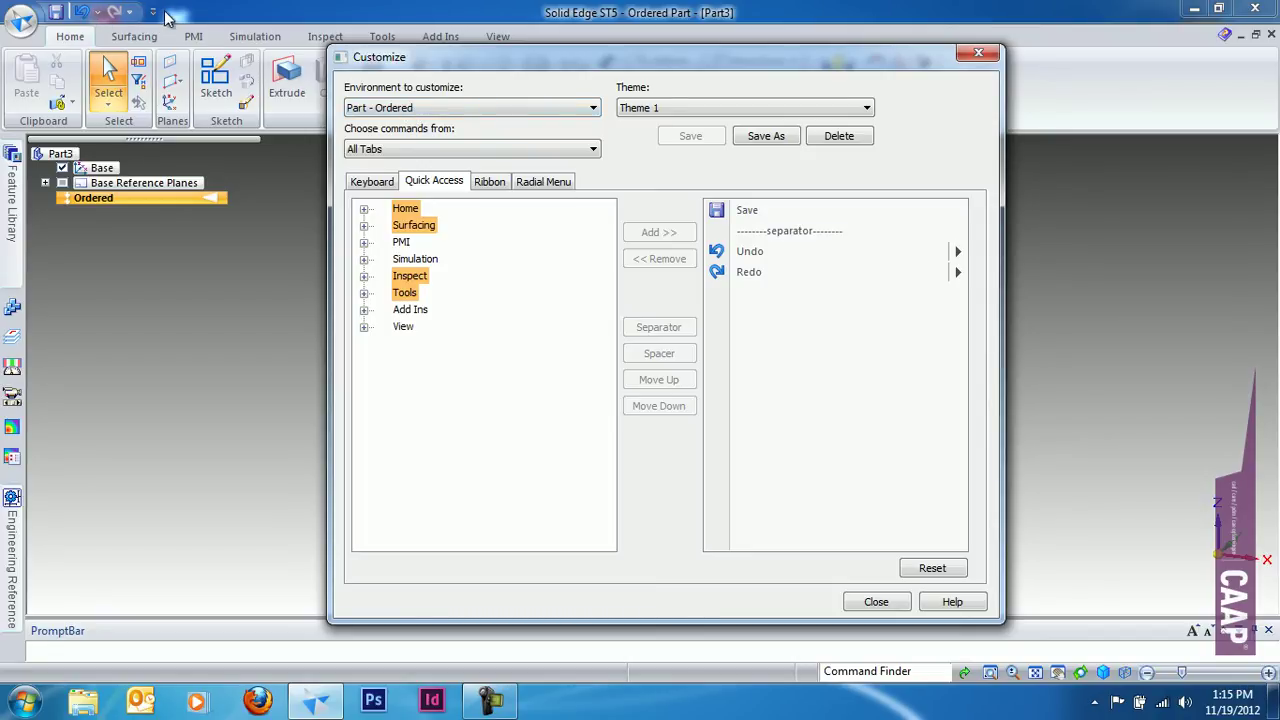
pyautogui.click(477, 109)
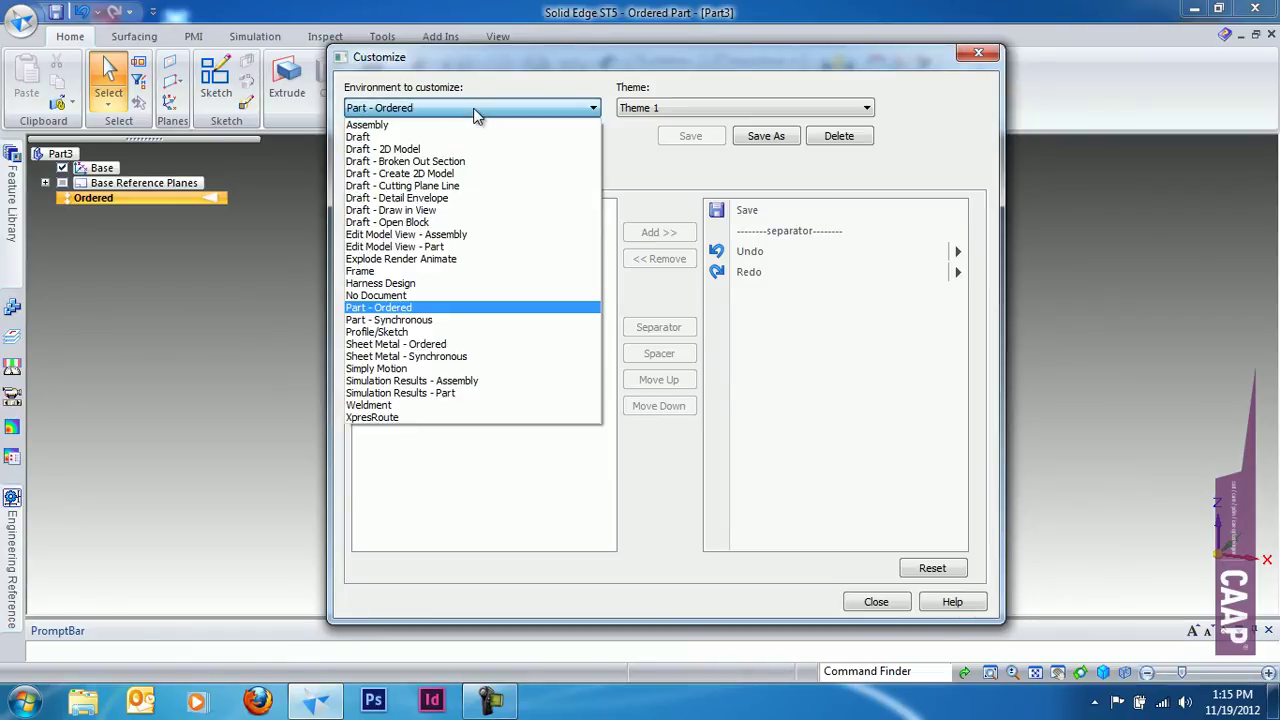
pyautogui.click(405, 320)
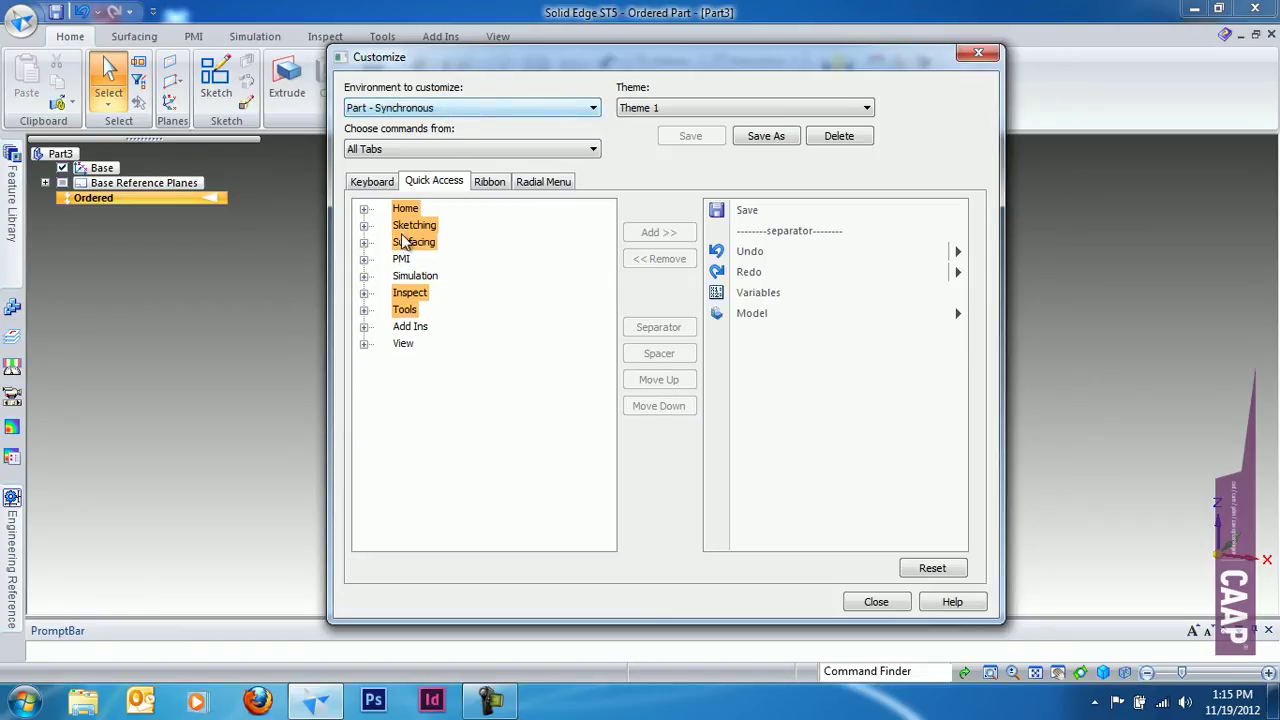
pyautogui.click(497, 108)
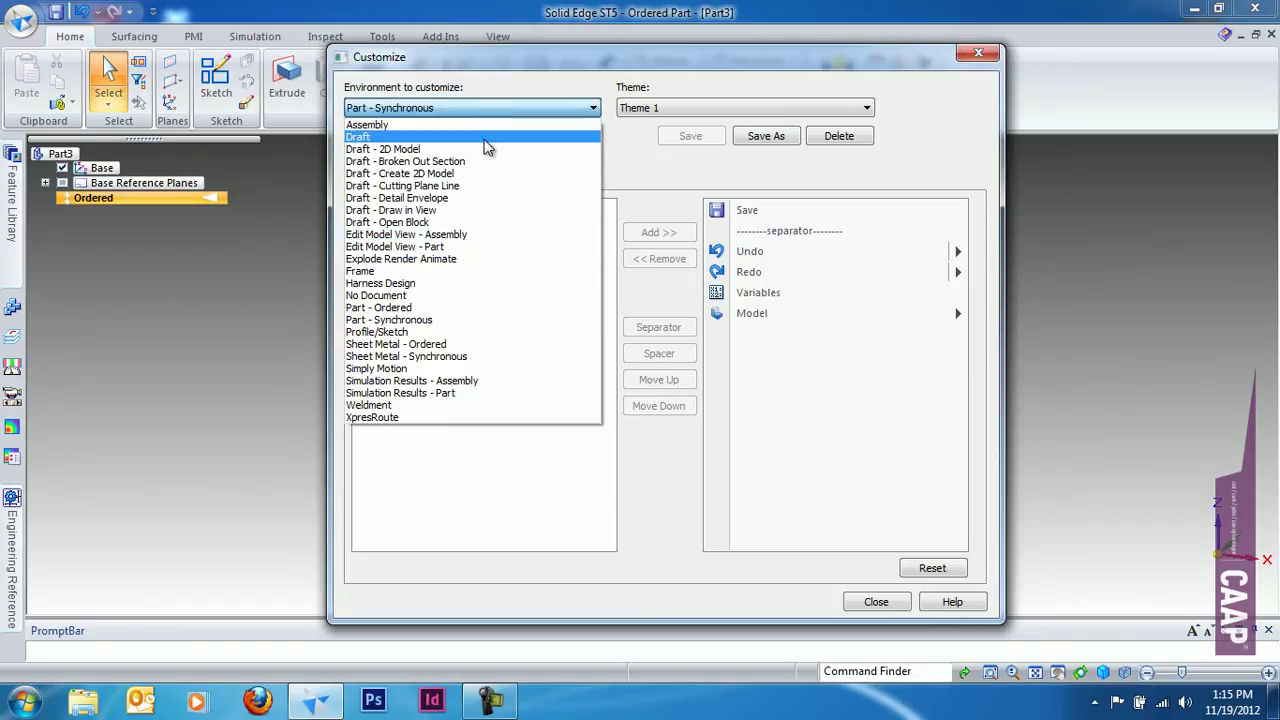
pyautogui.click(413, 310)
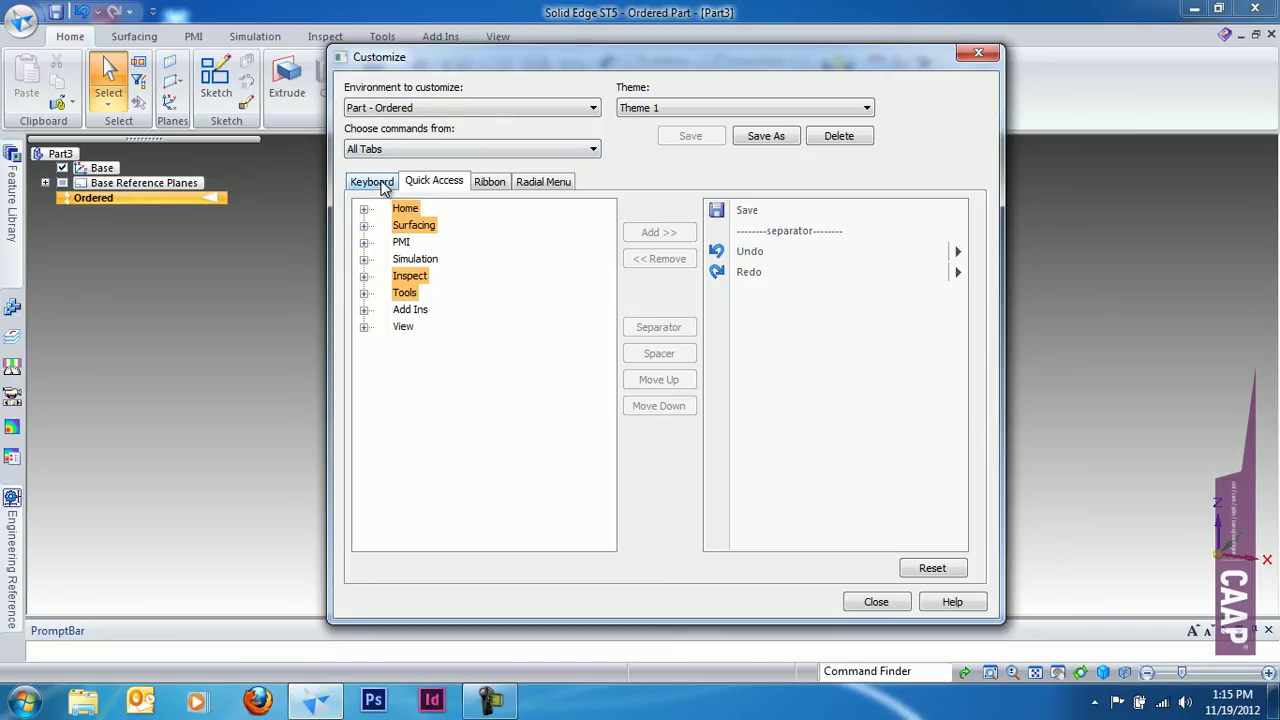
pyautogui.click(381, 185)
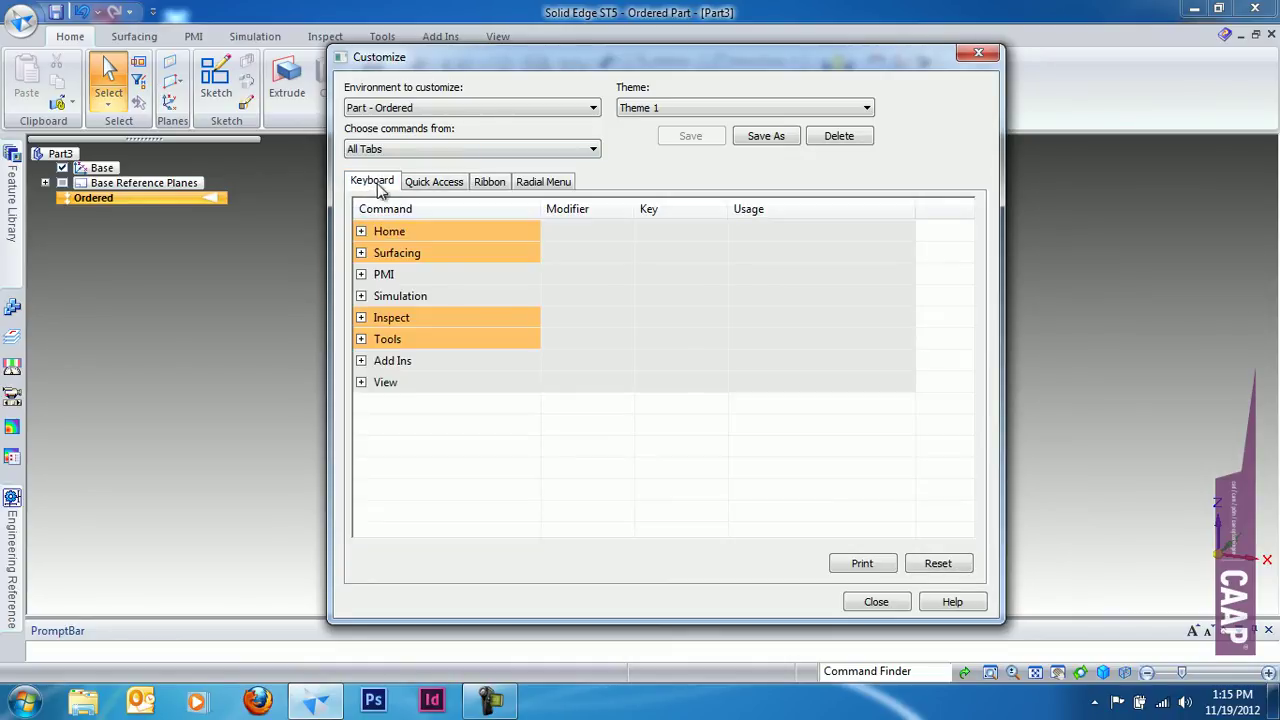
pyautogui.click(361, 231)
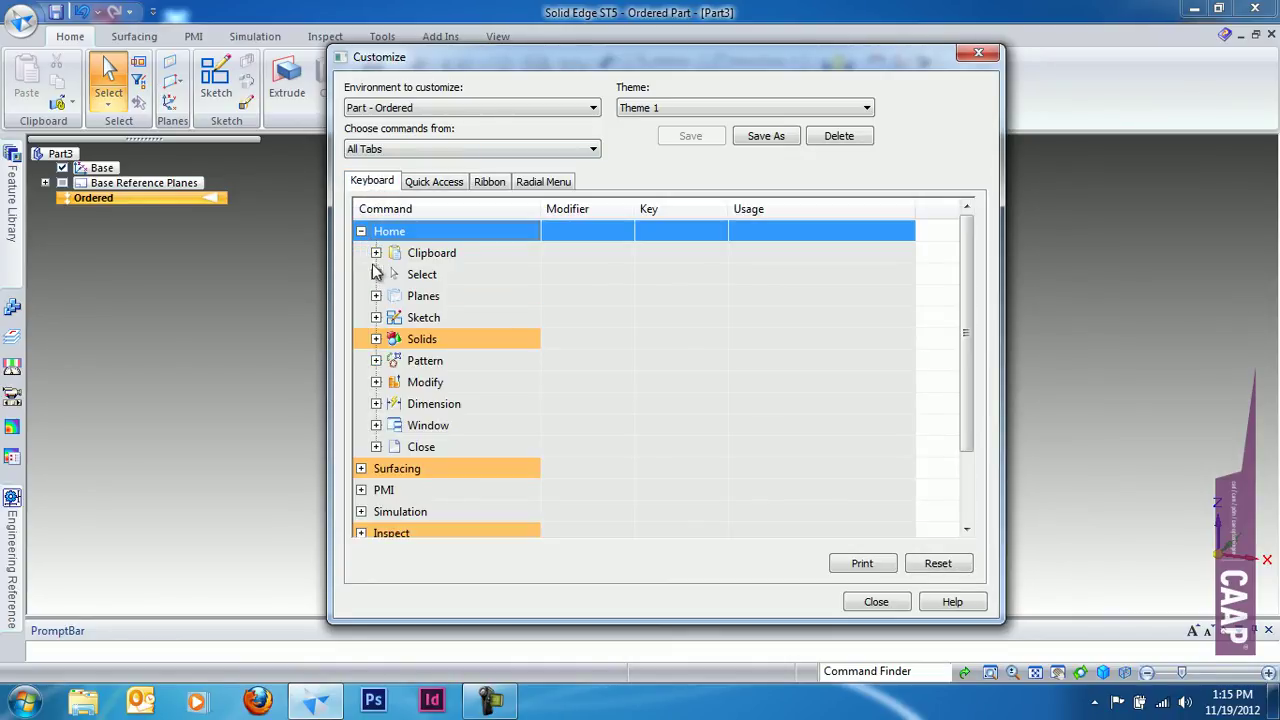
pyautogui.click(376, 253)
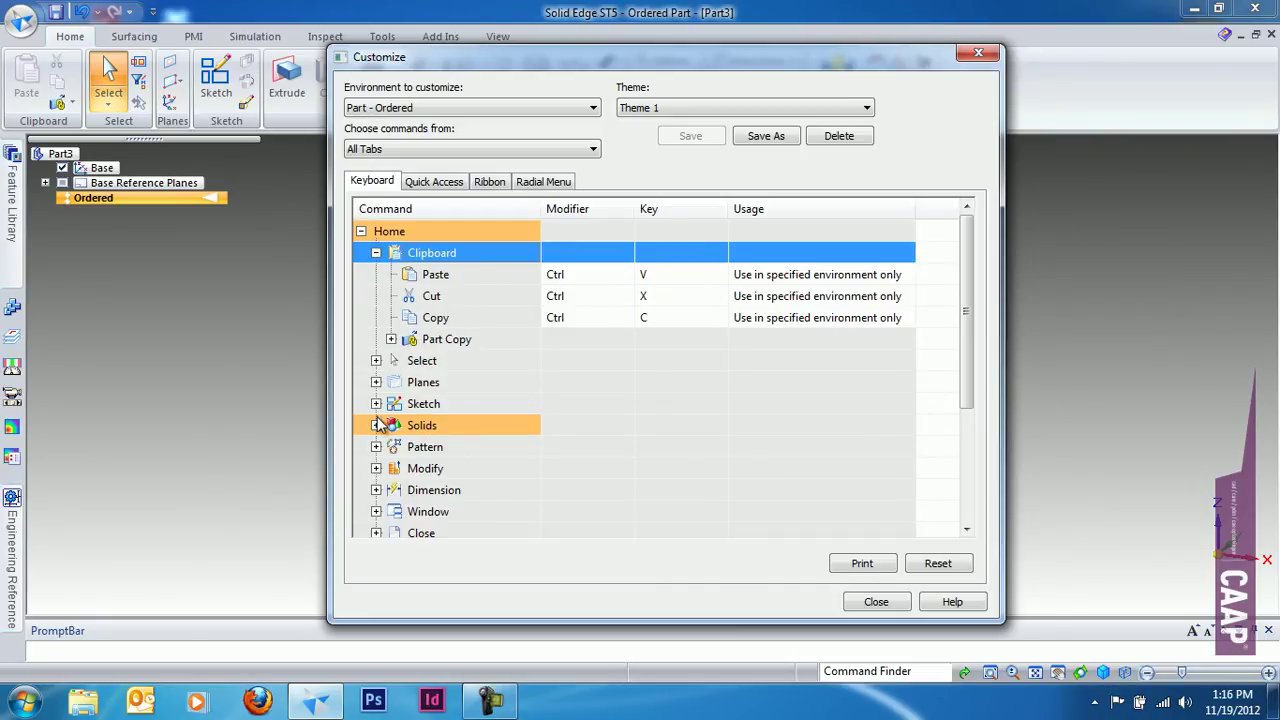
pyautogui.click(376, 490)
pyautogui.click(565, 341)
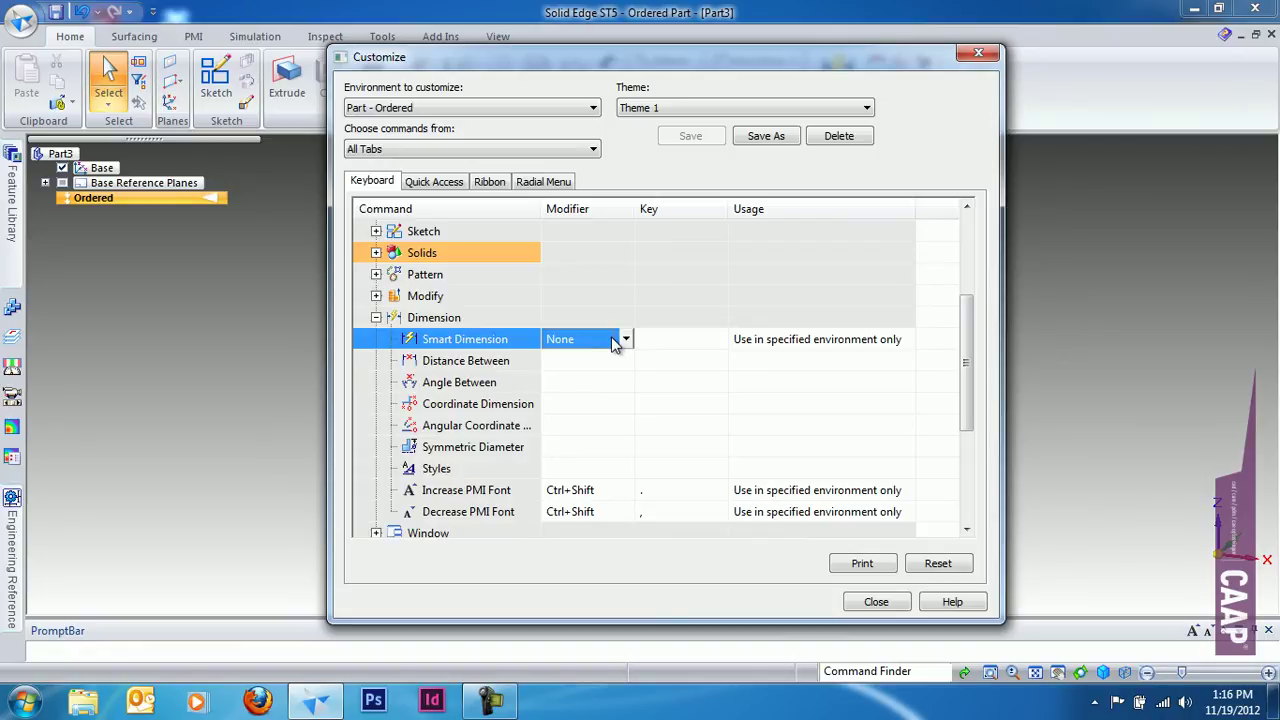
pyautogui.click(436, 184)
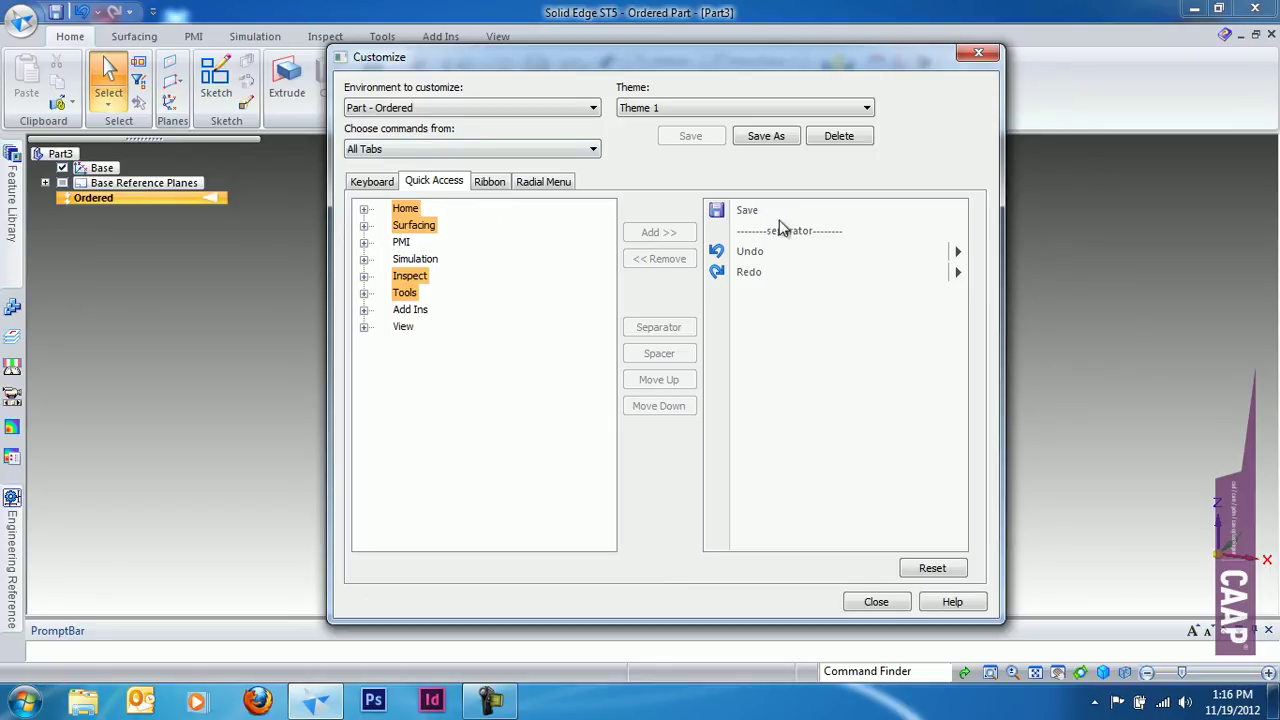
# Add Smart Dimension from PMI > Dimension to the Quick Access list
pyautogui.click(364, 242)
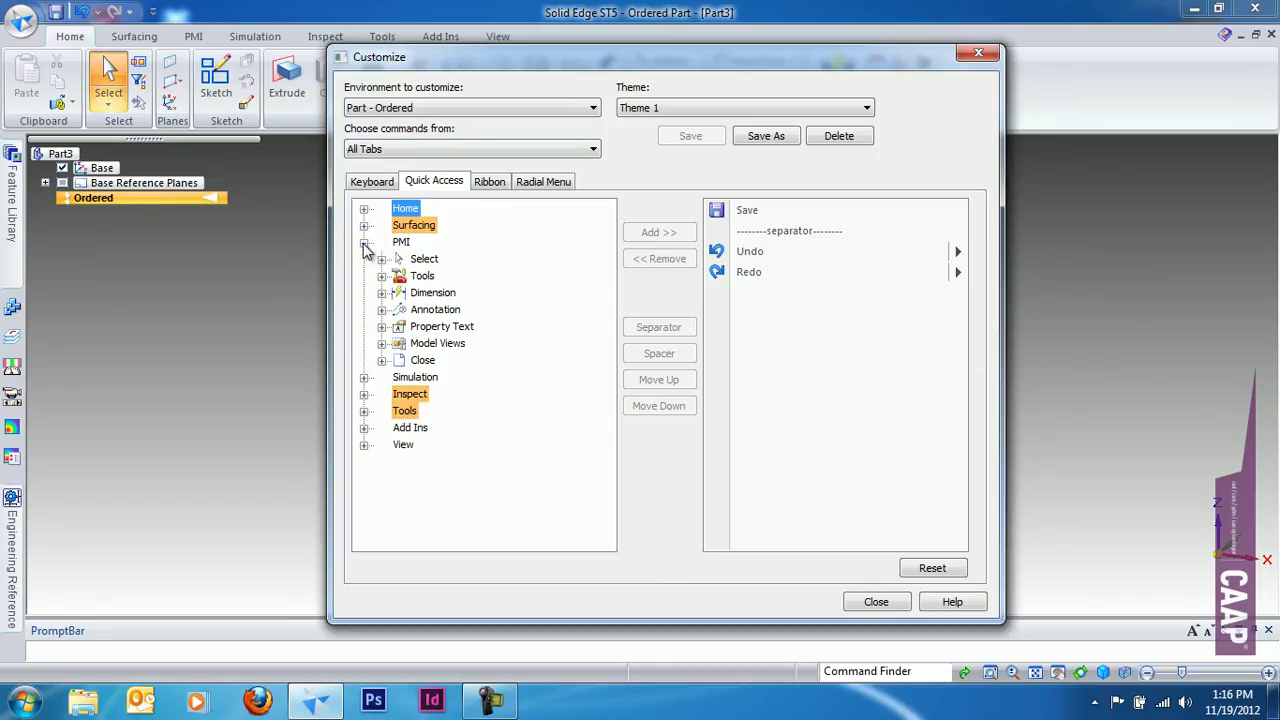
pyautogui.doubleClick(397, 294)
pyautogui.click(465, 310)
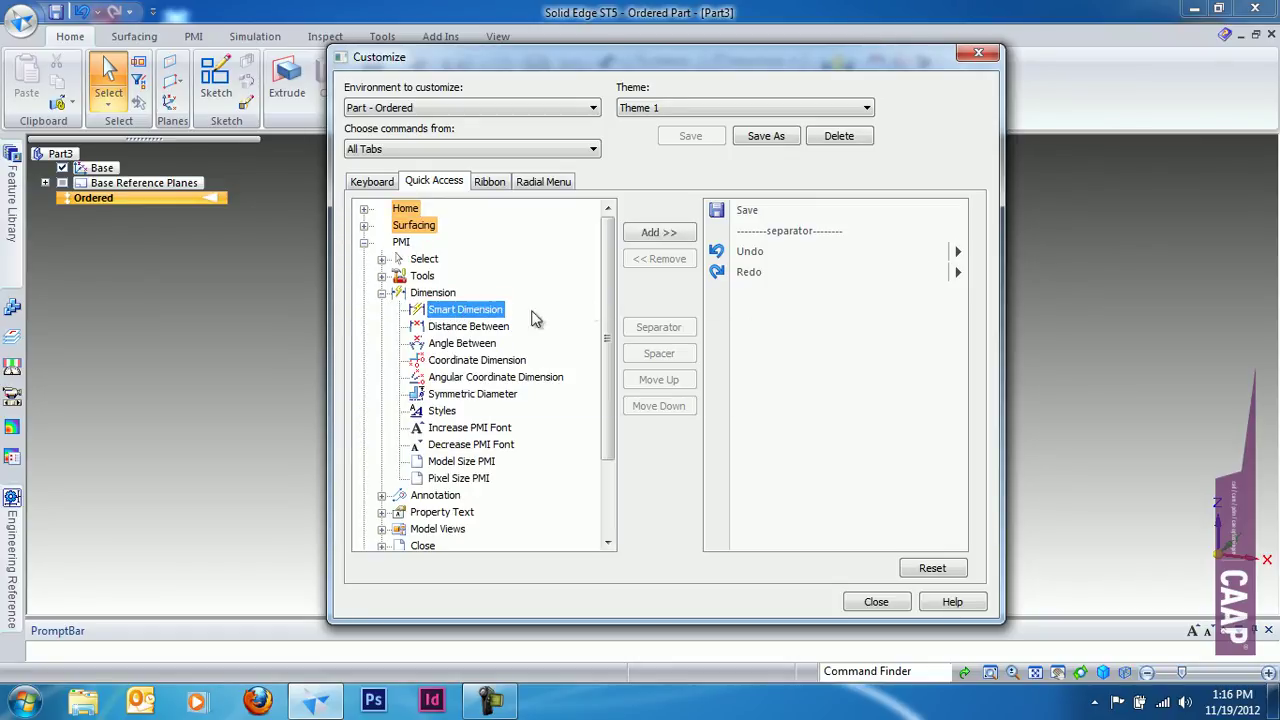
pyautogui.click(653, 233)
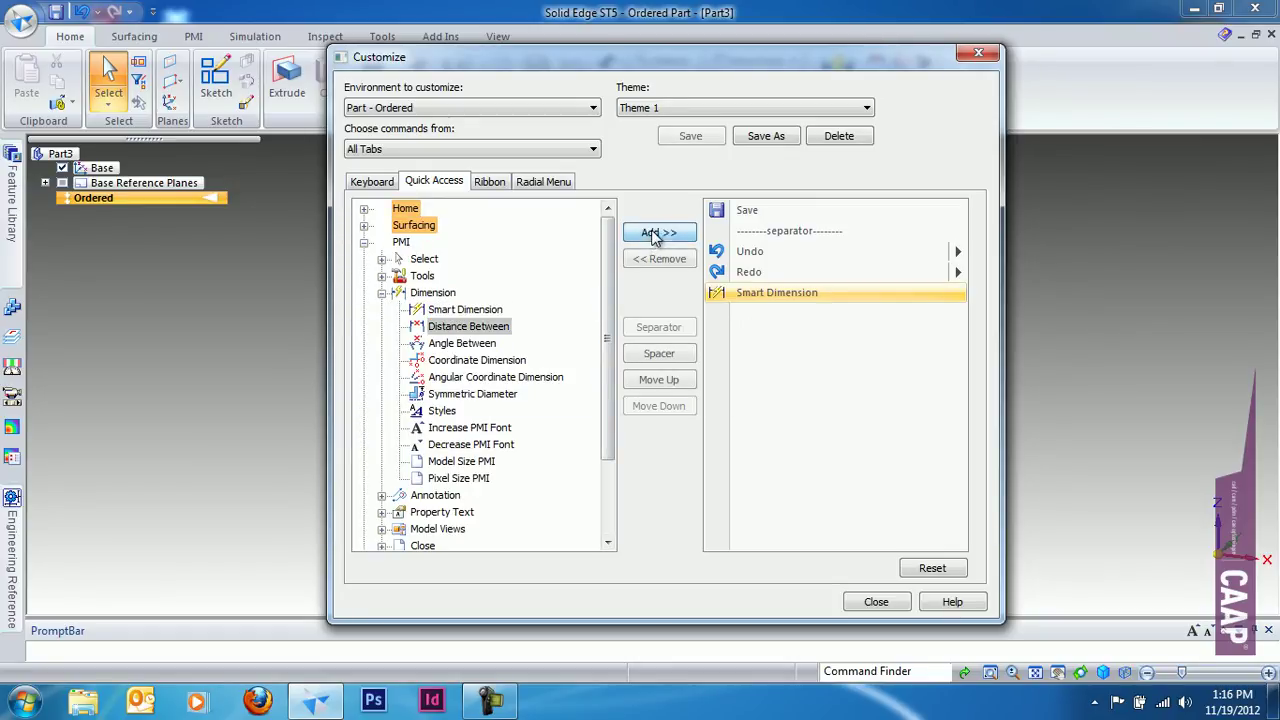
# Insert a separator after Redo in the Quick Access list, then show the Ribbon page
pyautogui.click(762, 273)
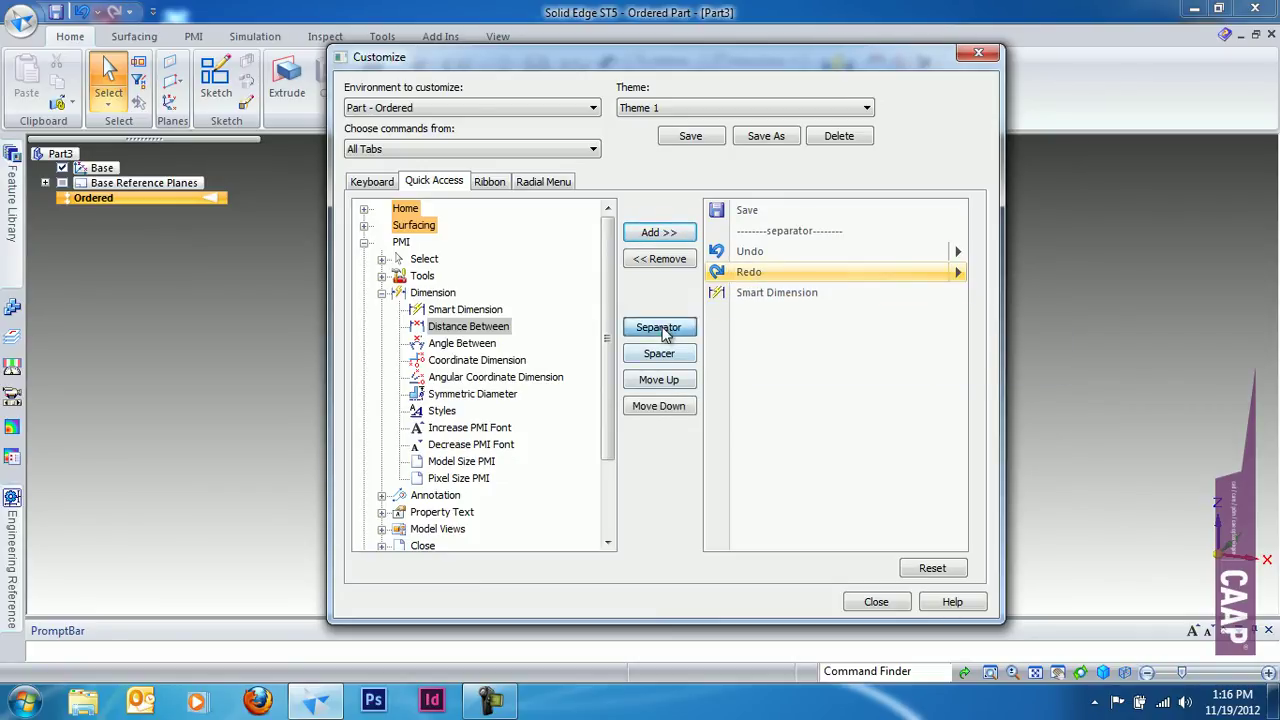
pyautogui.click(668, 330)
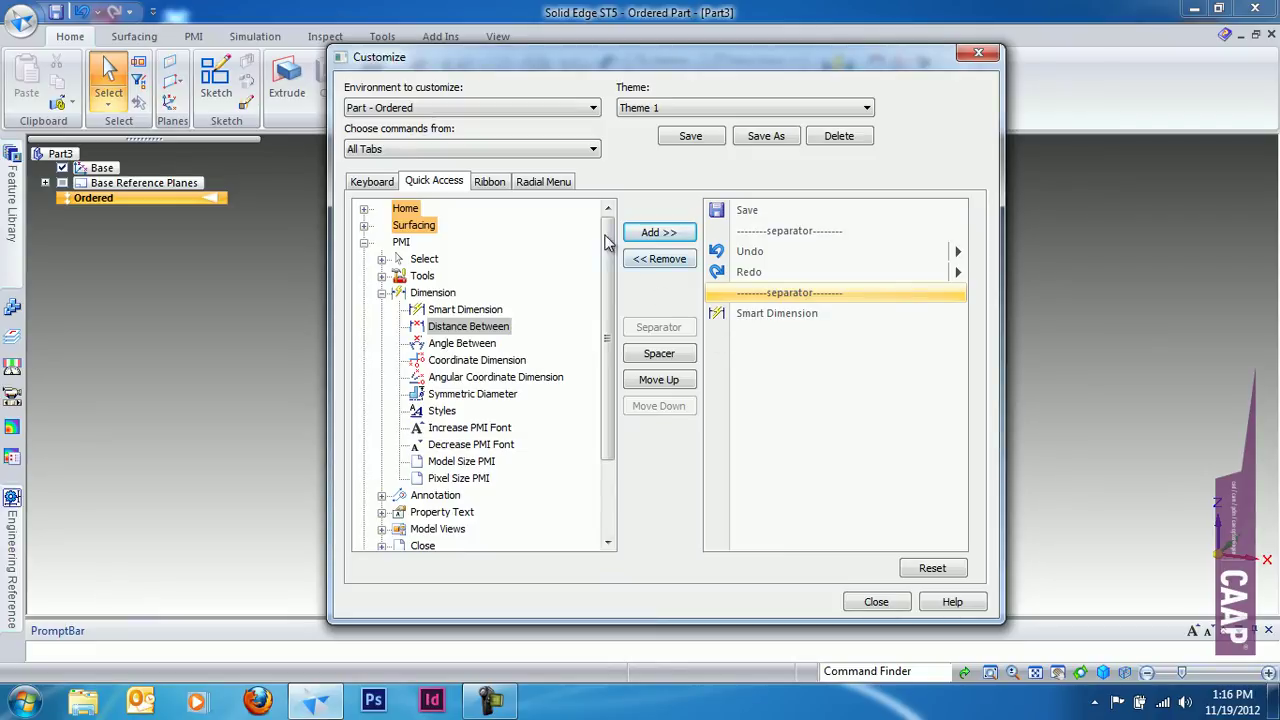
pyautogui.click(490, 190)
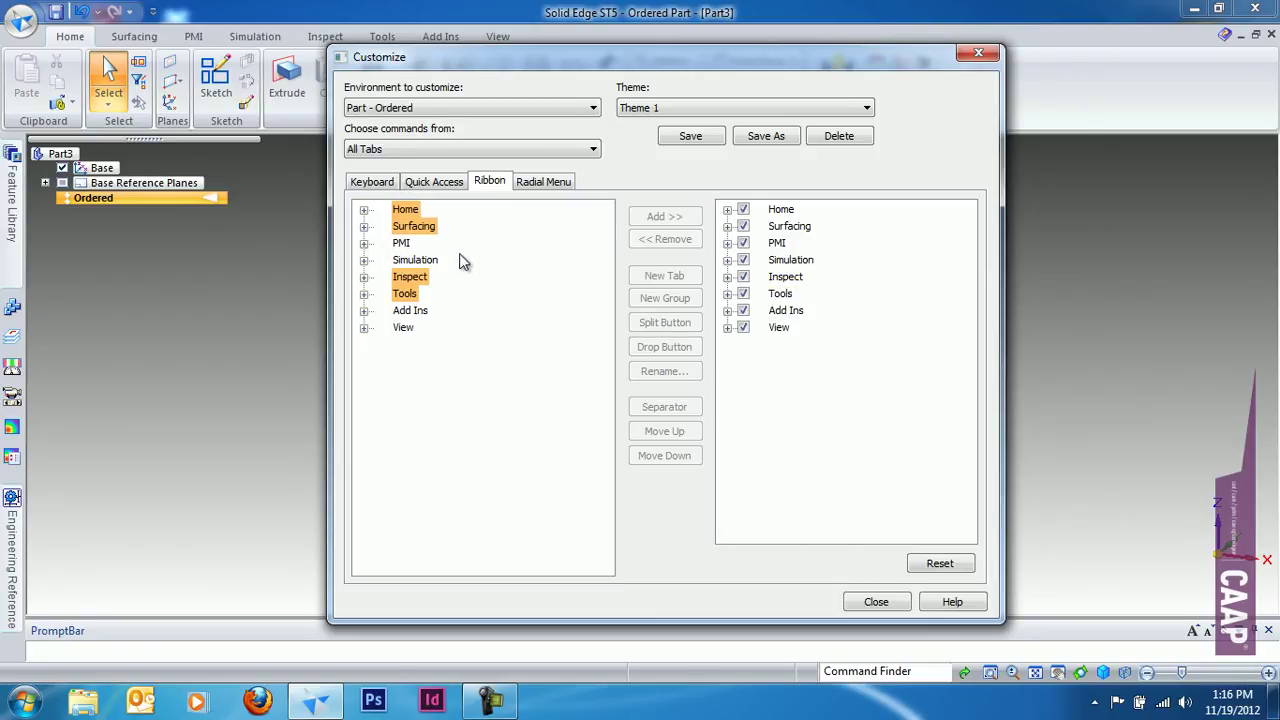
# Hide the Surfacing tab from the ribbon and expand the Inspect tab's groups
pyautogui.click(364, 227)
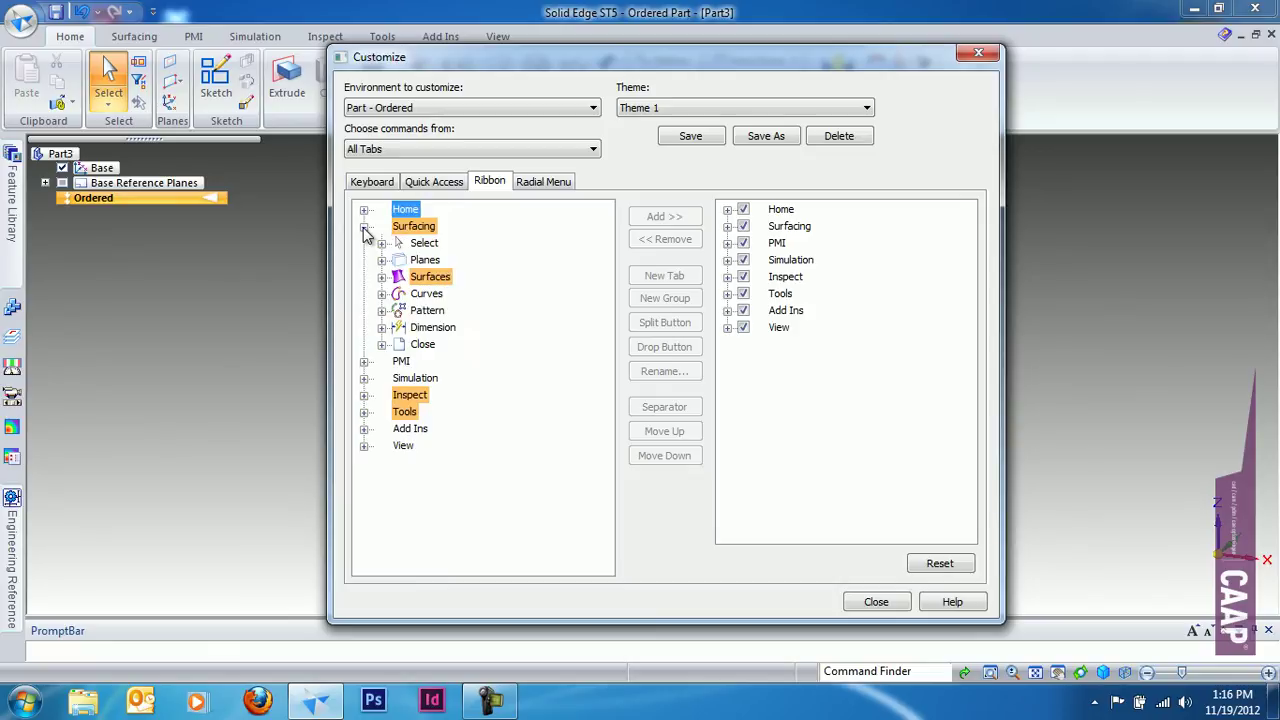
pyautogui.click(744, 227)
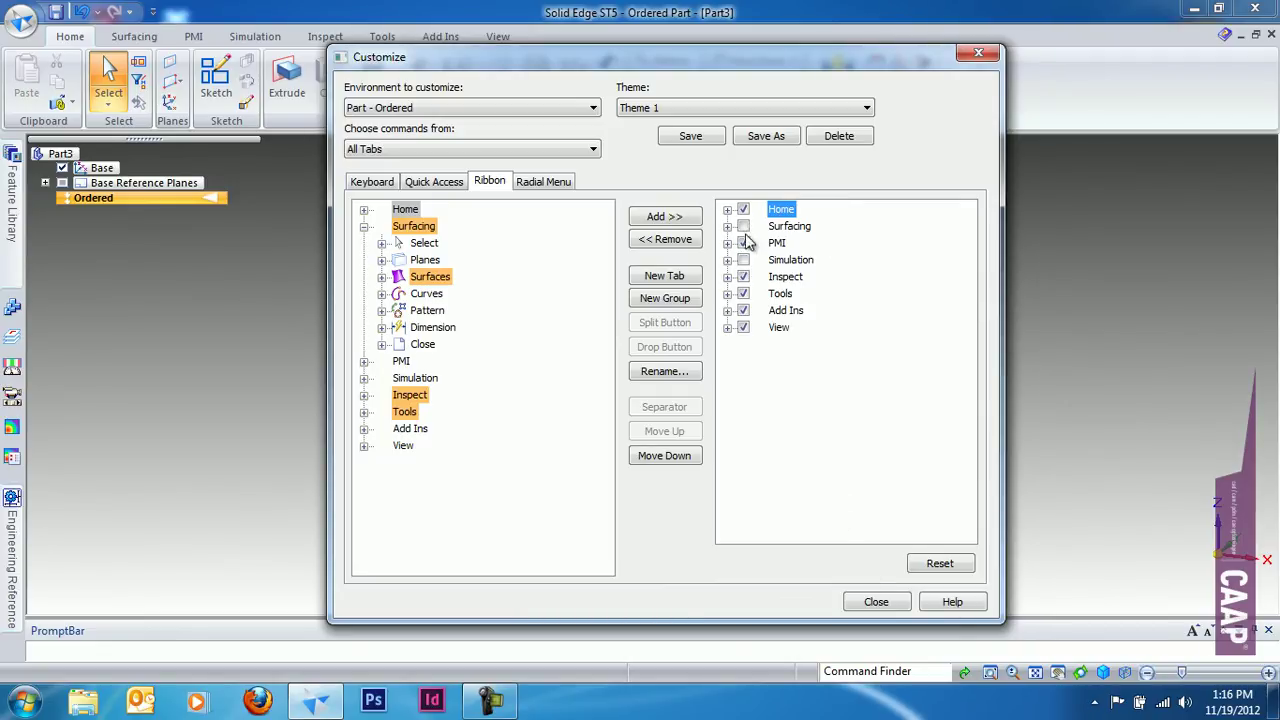
pyautogui.click(727, 277)
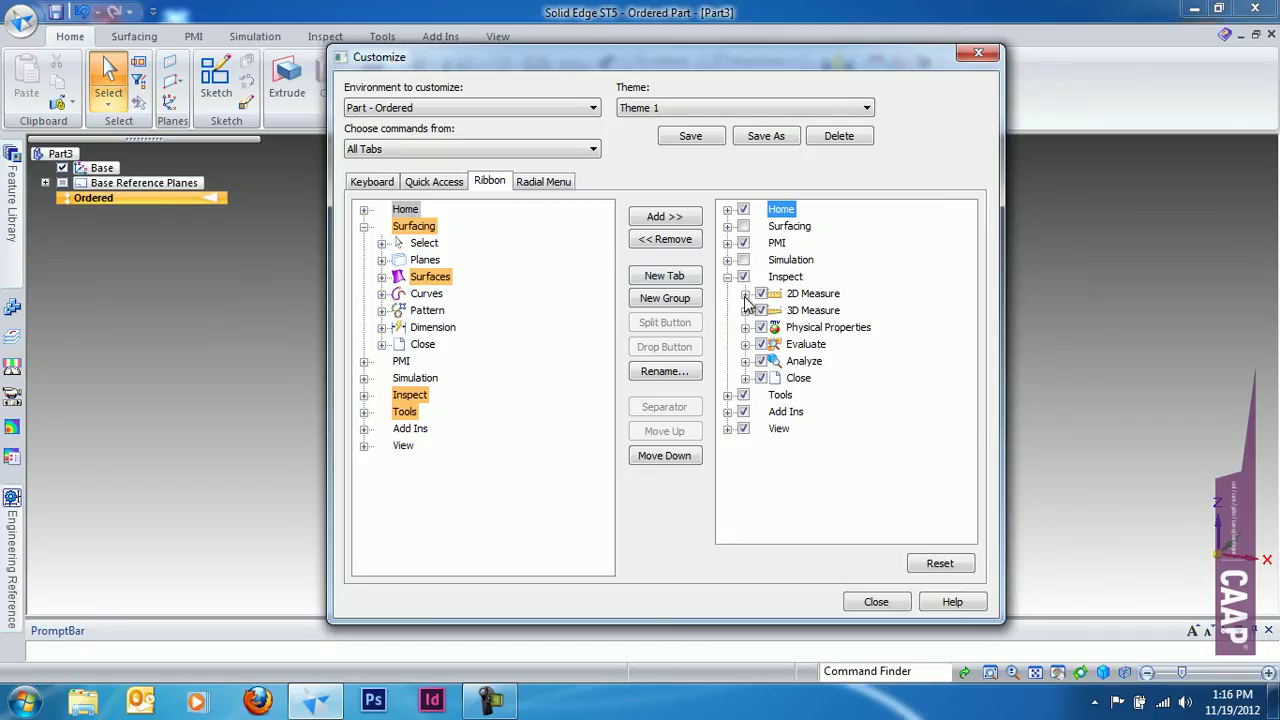
# Expand the 2D Measure, Physical Properties and Evaluate groups, then show the Radial Menu page
pyautogui.click(745, 294)
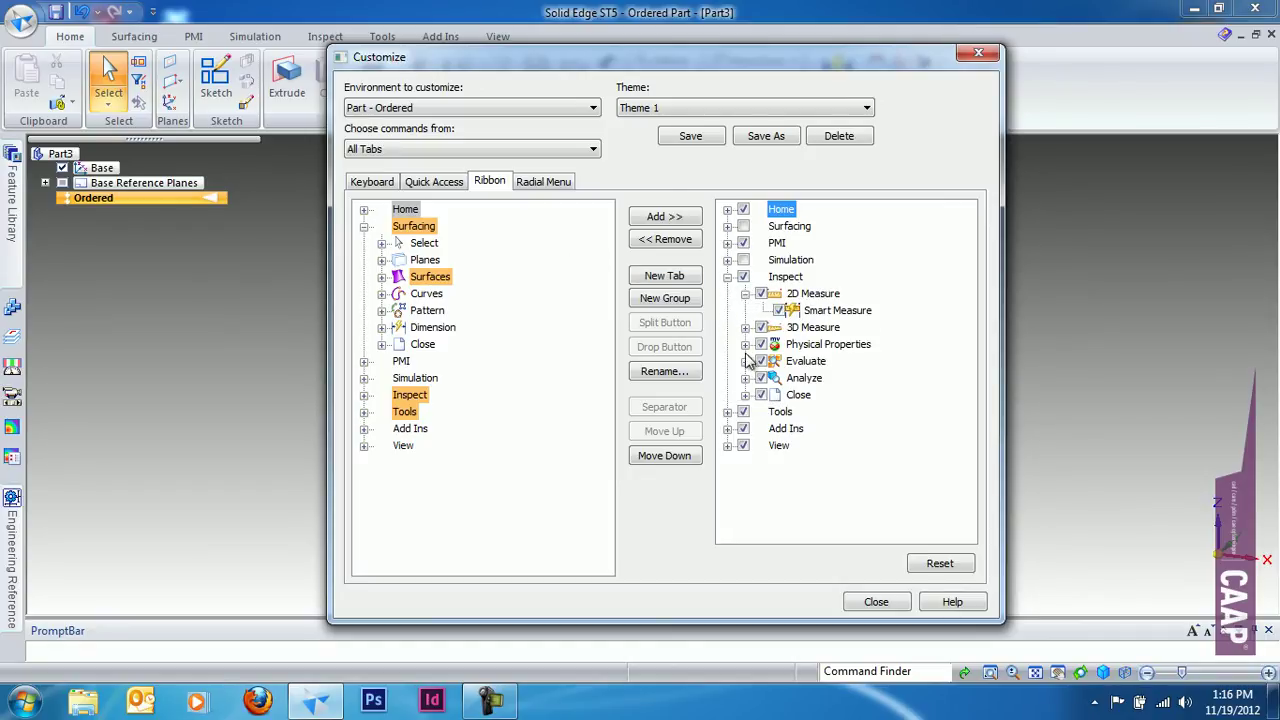
pyautogui.click(745, 344)
pyautogui.click(745, 378)
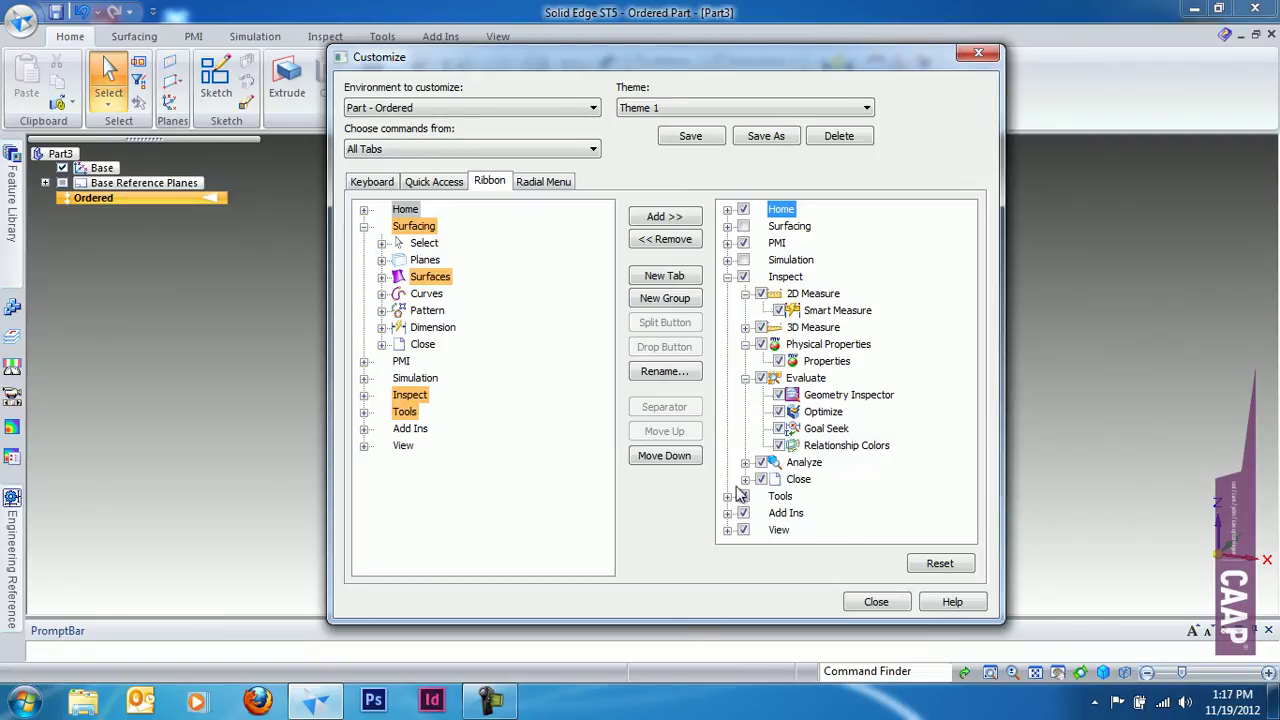
pyautogui.click(543, 179)
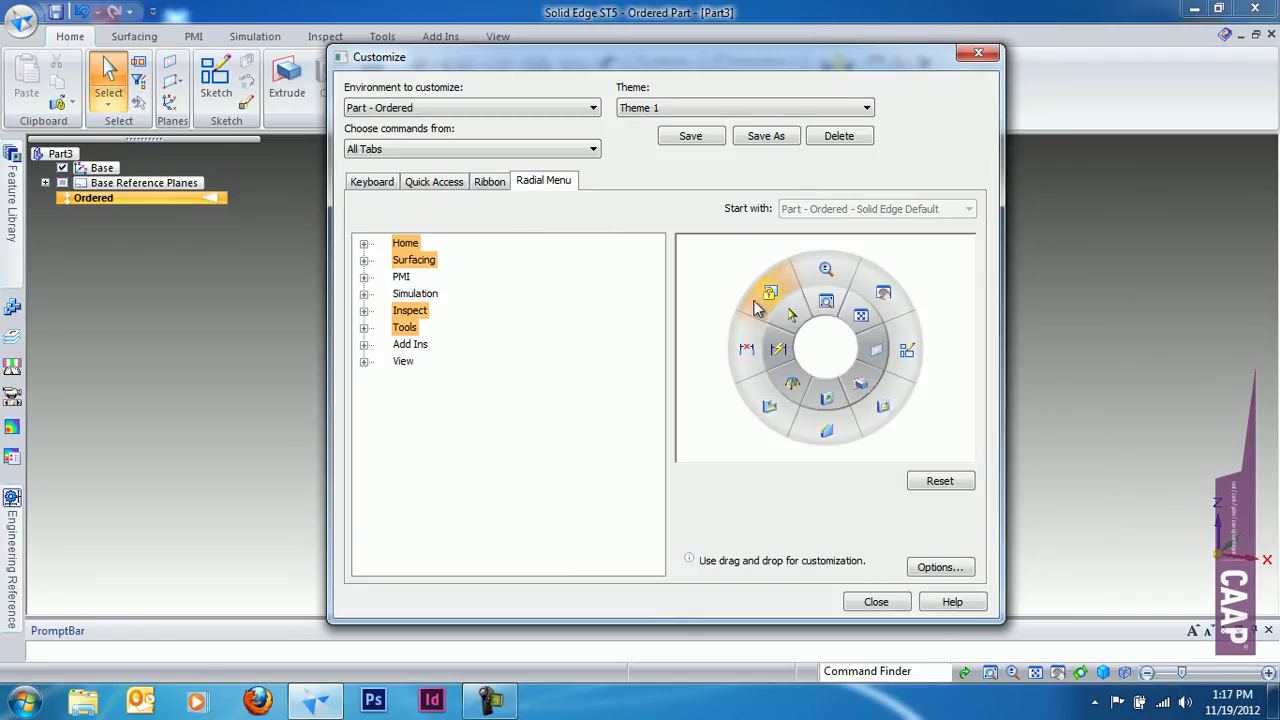
# Drag Angle Between from PMI > Dimension into the upper-right inner radial menu slot
pyautogui.click(364, 276)
pyautogui.click(381, 328)
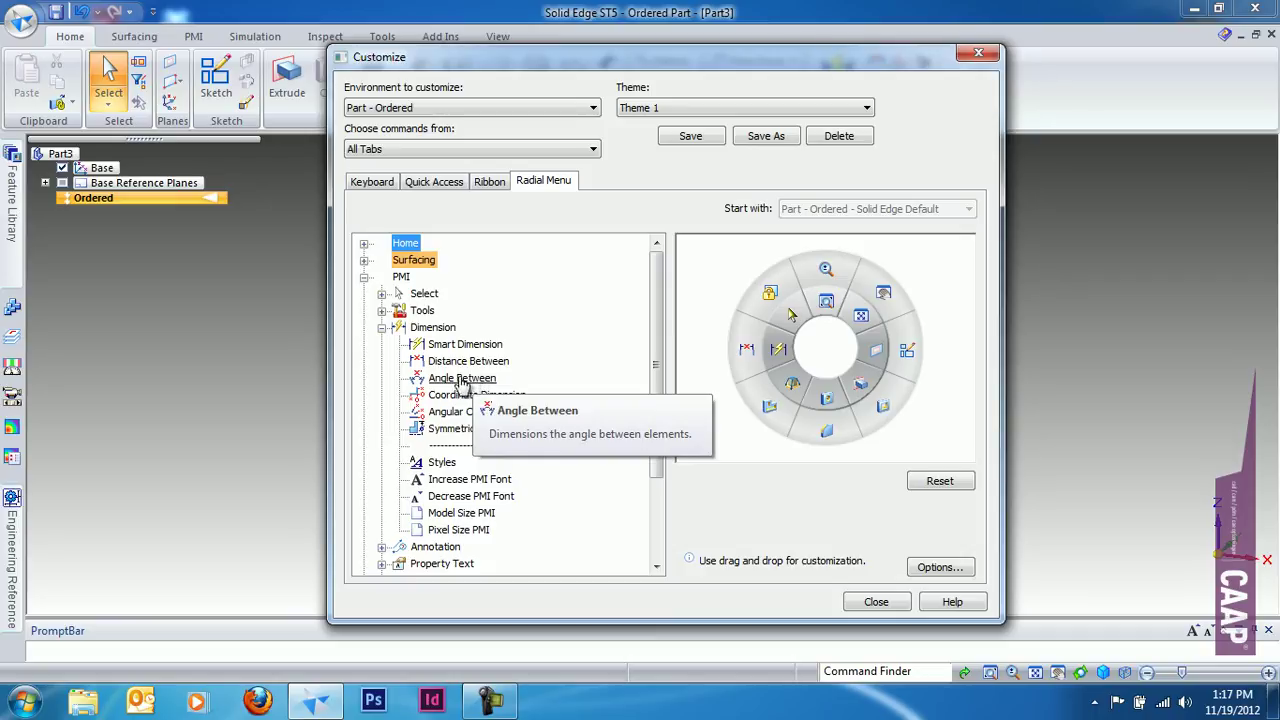
pyautogui.moveTo(455, 385)
pyautogui.mouseDown()
pyautogui.moveTo(884, 294)
pyautogui.moveTo(875, 420)
pyautogui.moveTo(829, 434)
pyautogui.mouseUp()
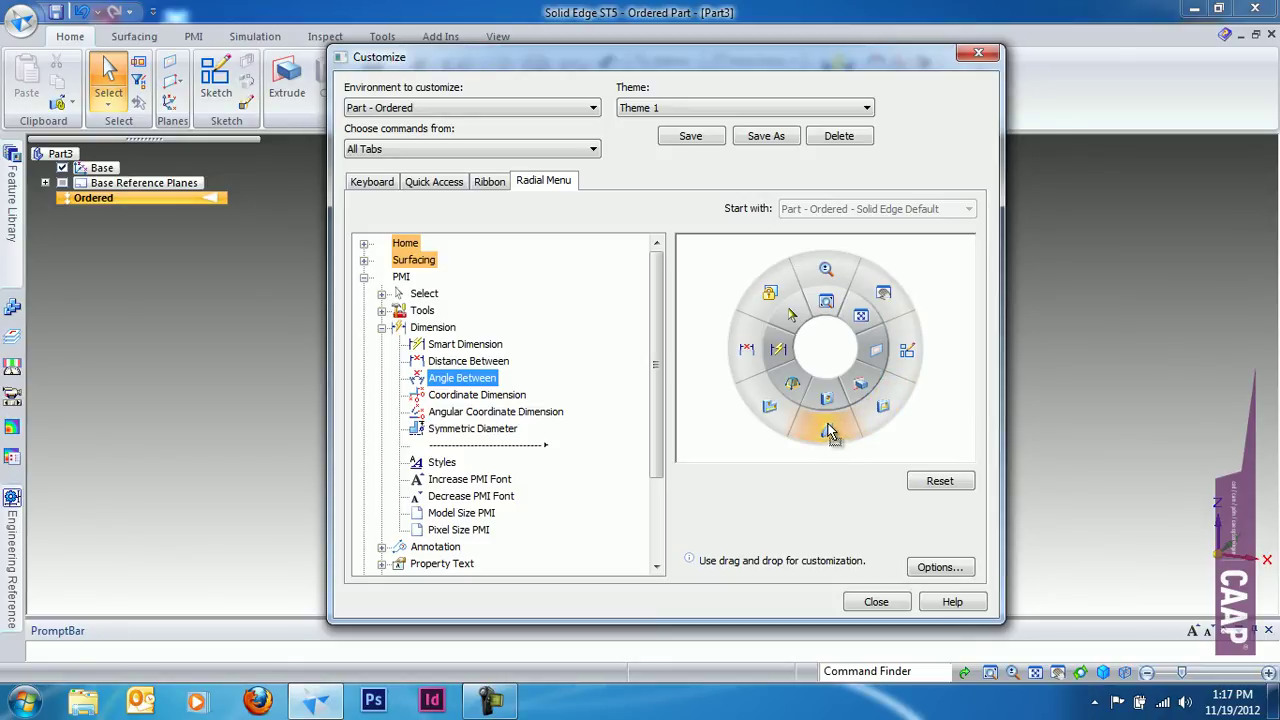
pyautogui.moveTo(829, 434); pyautogui.dragTo(864, 322)
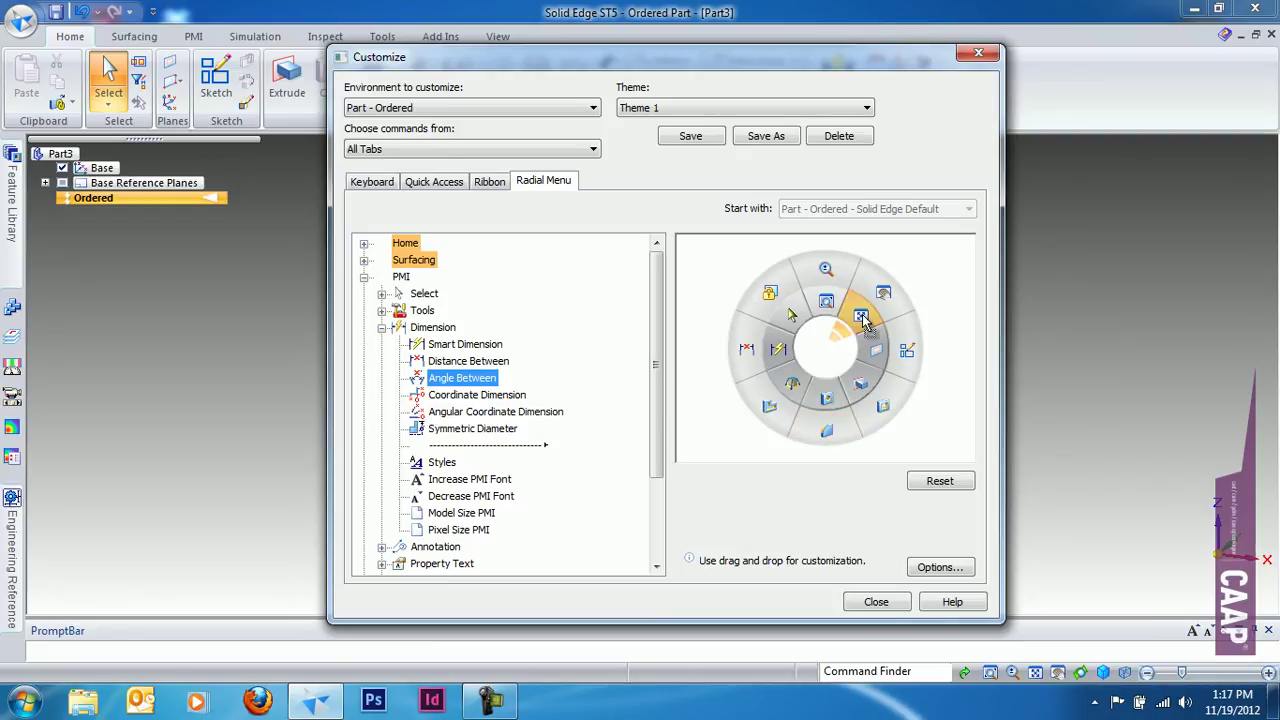
pyautogui.moveTo(864, 320); pyautogui.dragTo(864, 322)
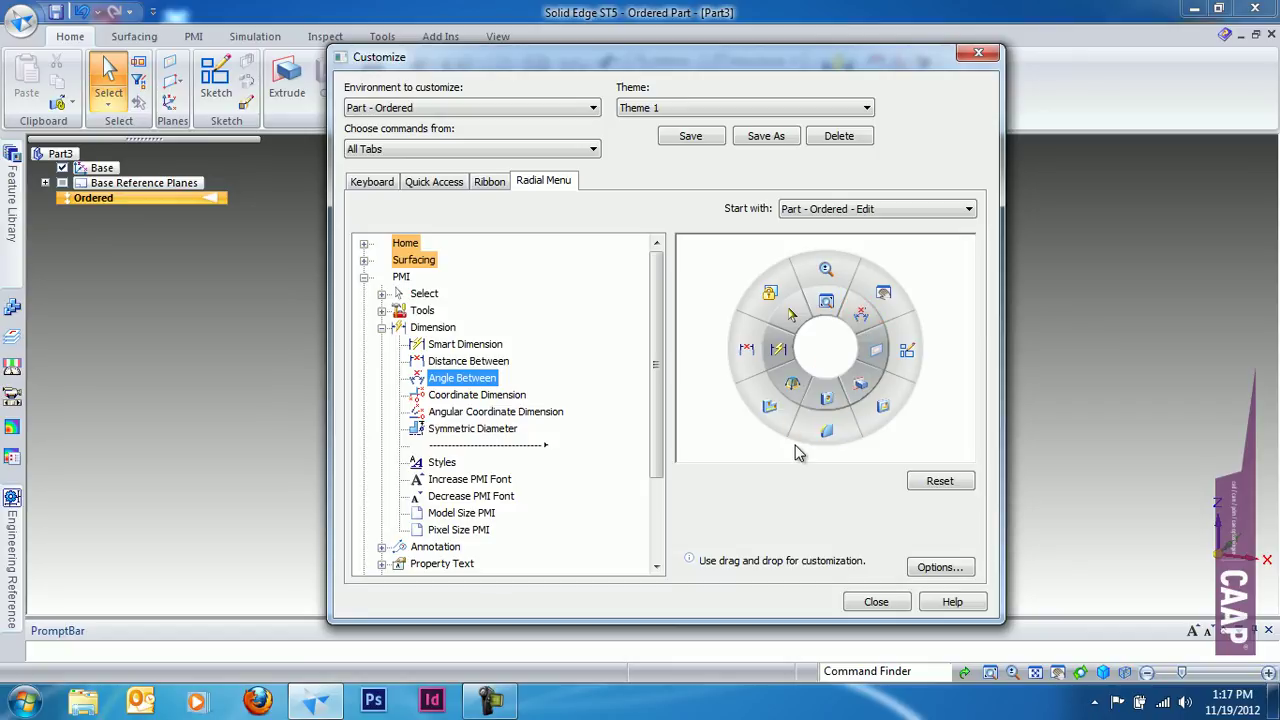
# Keep Part - Ordered - Edit as the radial menu starting setup and show the Keyboard page
pyautogui.click(866, 209)
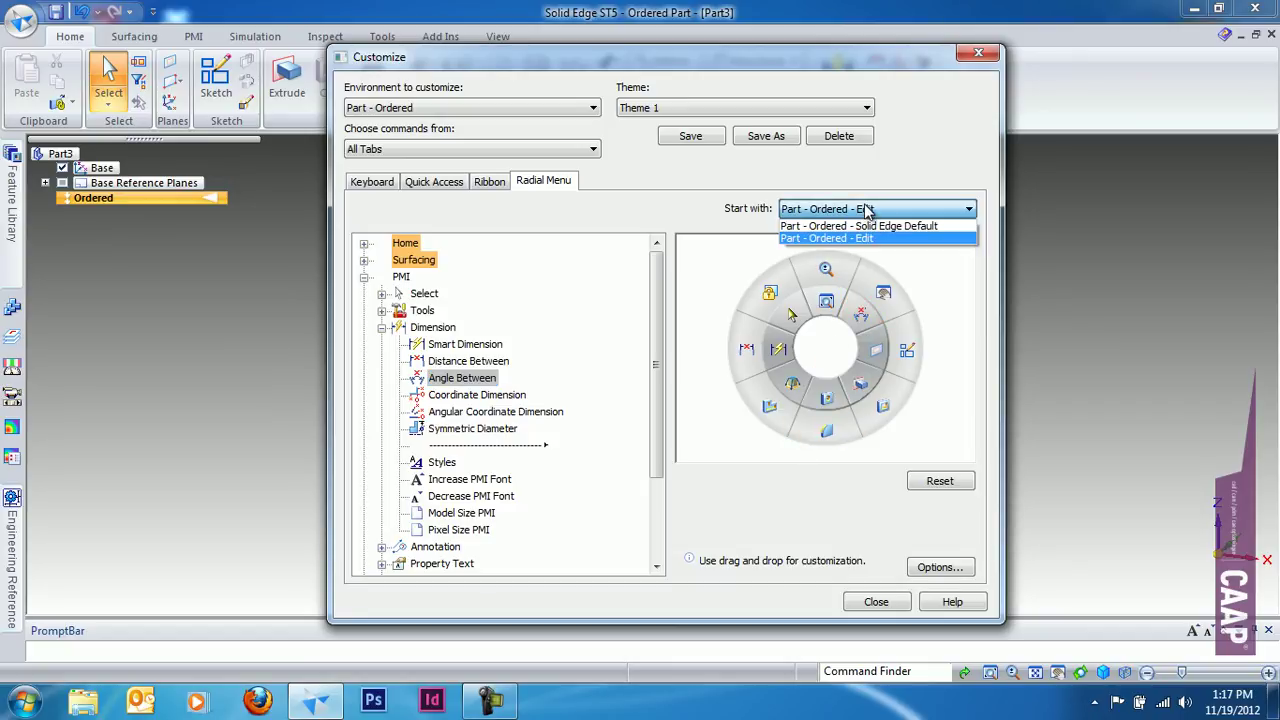
pyautogui.click(866, 210)
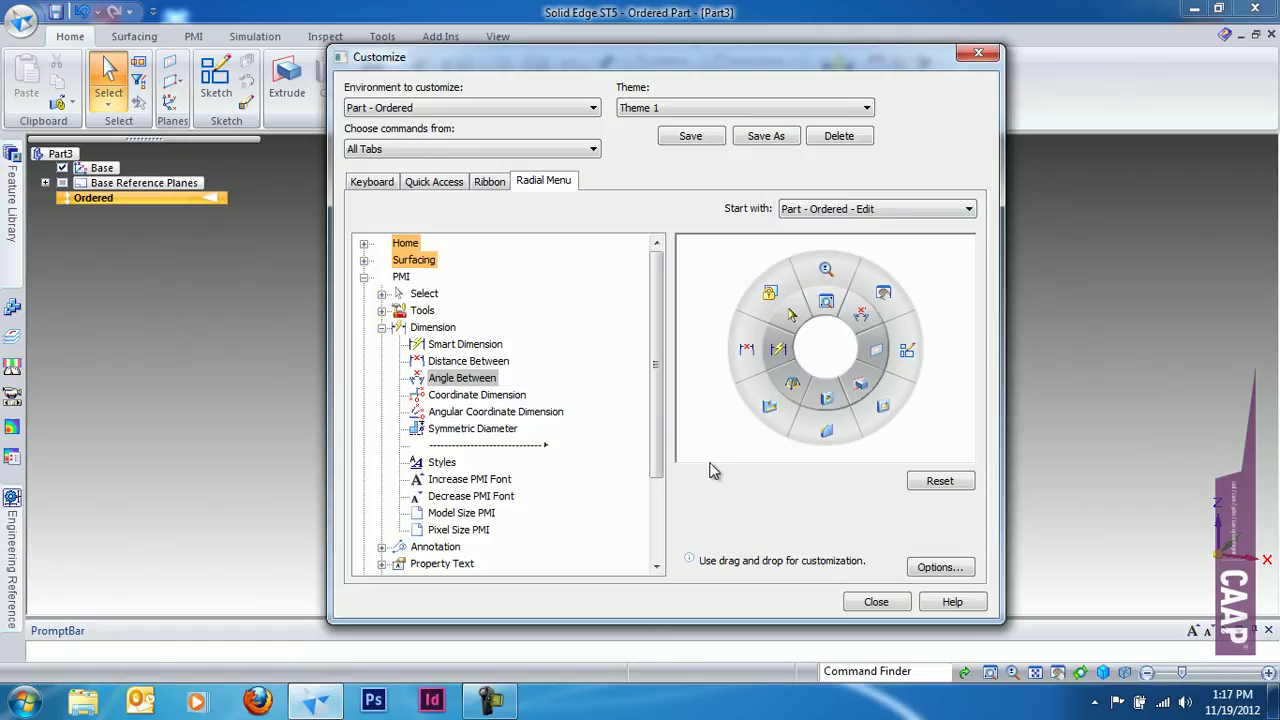
pyautogui.click(378, 184)
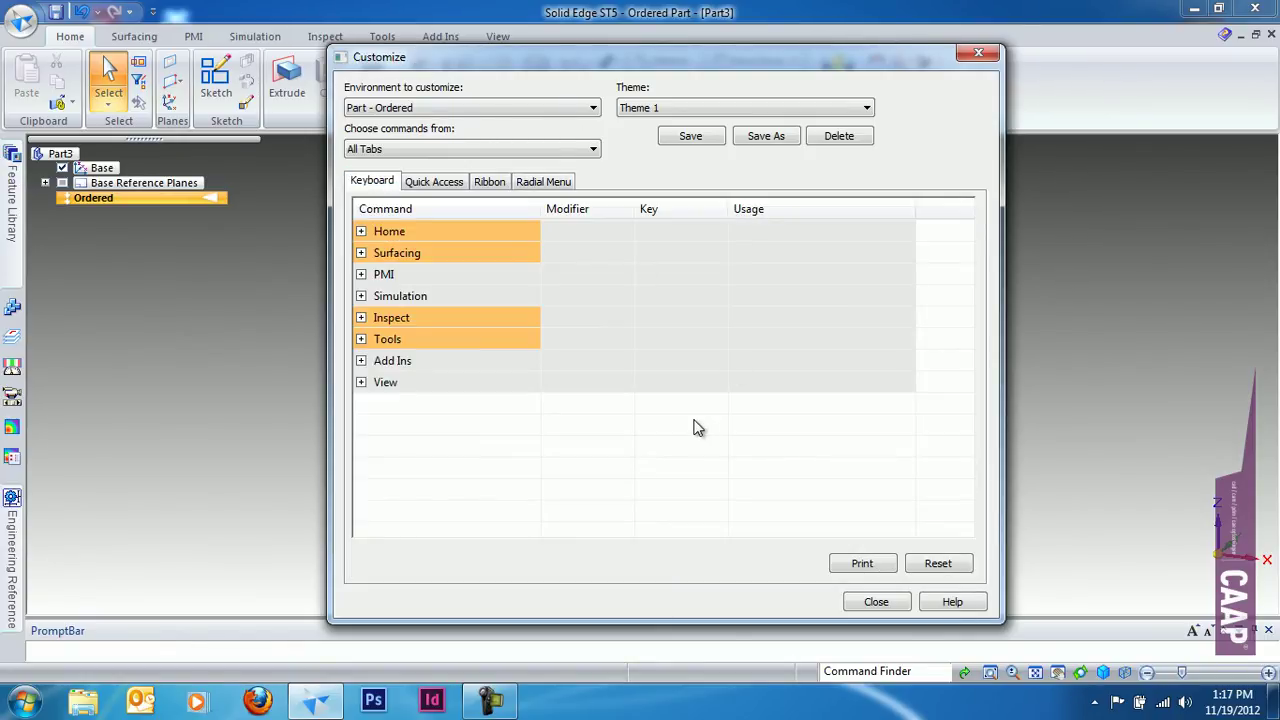
# Close the Customize dialog and save the changes to Theme 1
pyautogui.click(876, 602)
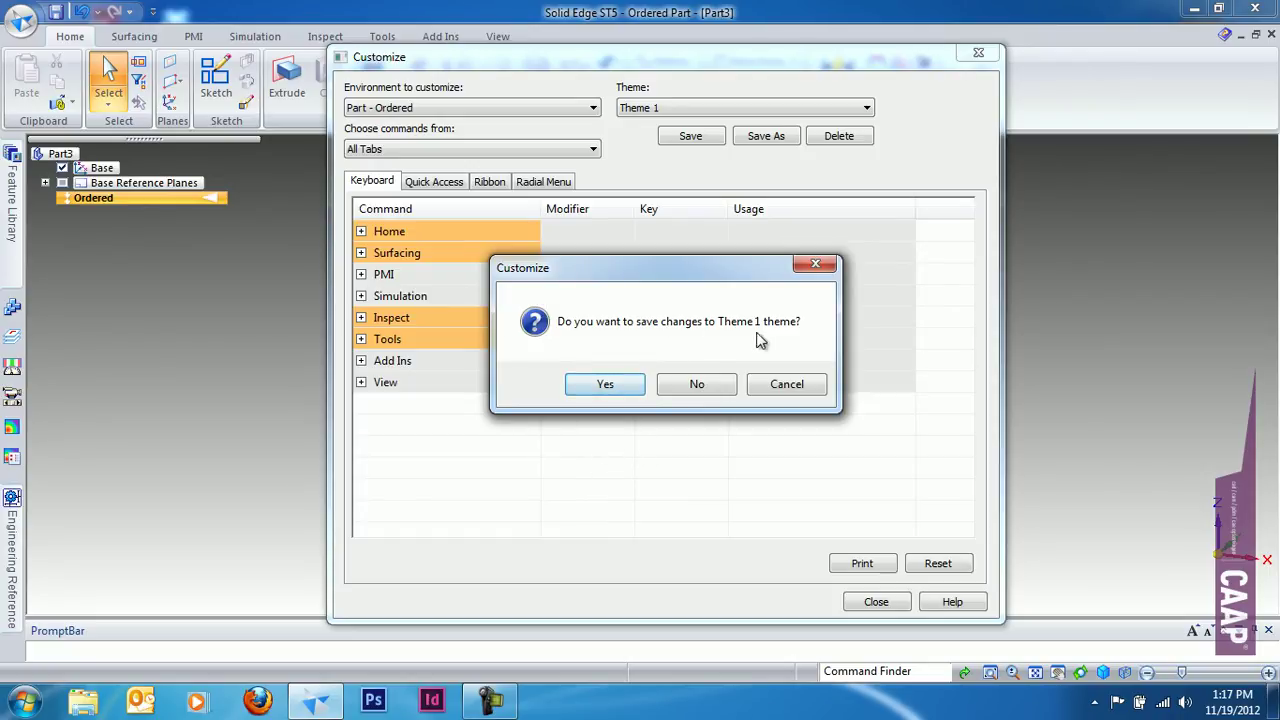
pyautogui.click(603, 385)
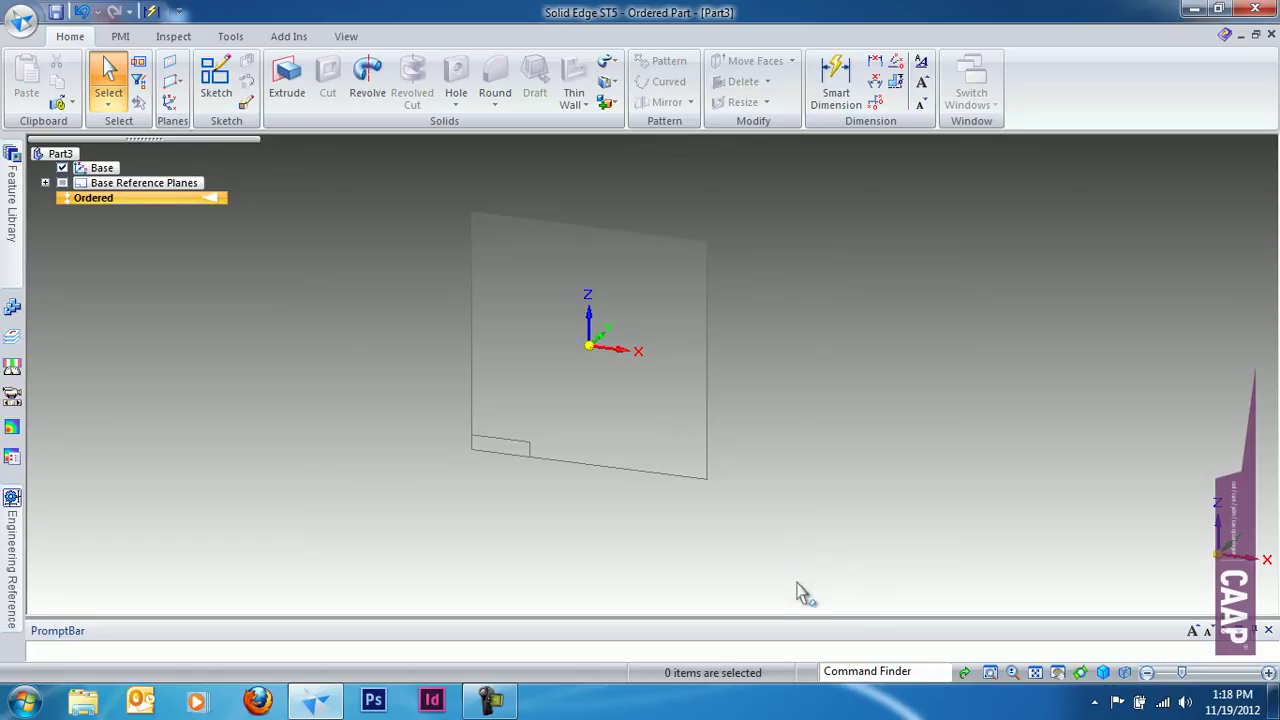
# Open Solid Edge Options from the Application menu
pyautogui.click(21, 20)
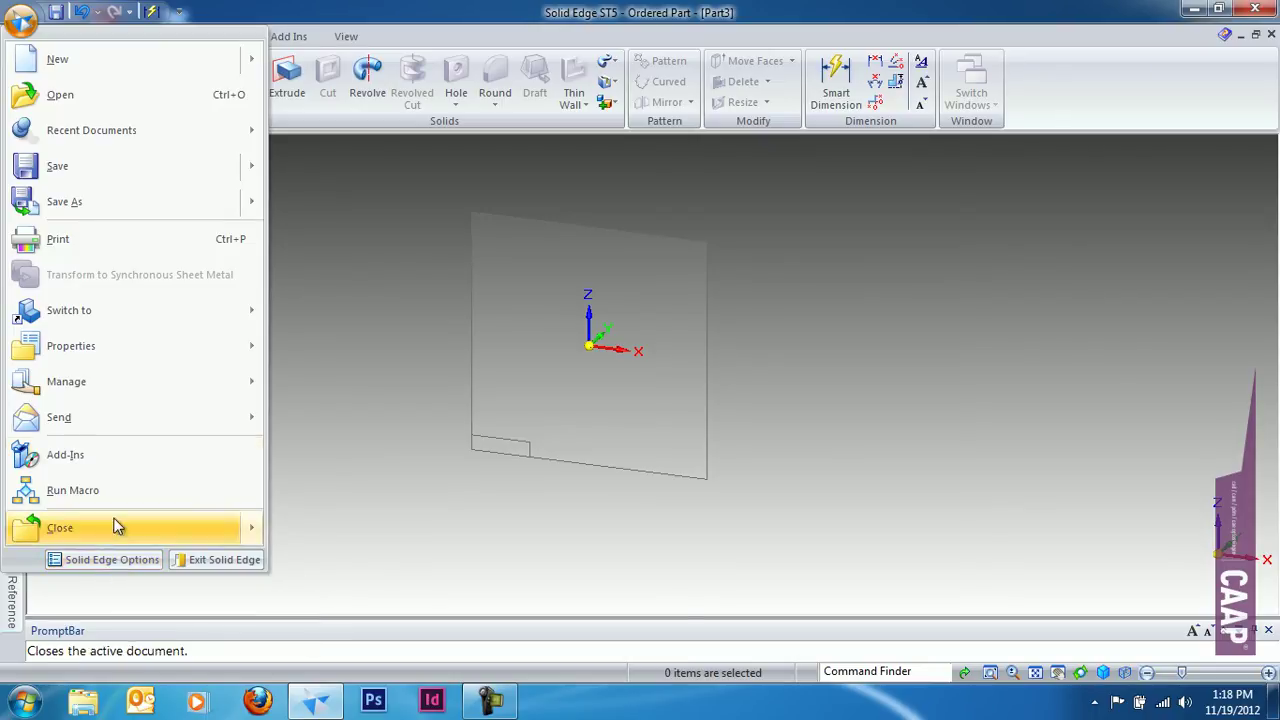
pyautogui.click(30, 20)
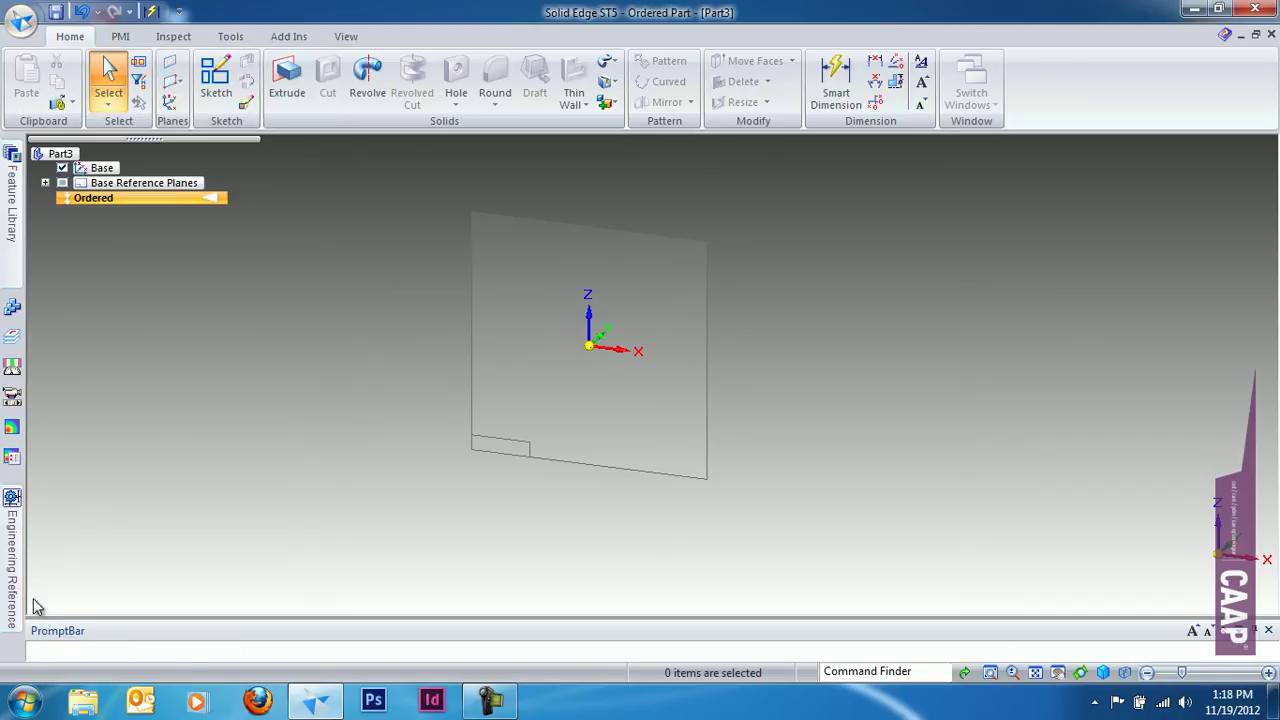
pyautogui.click(21, 20)
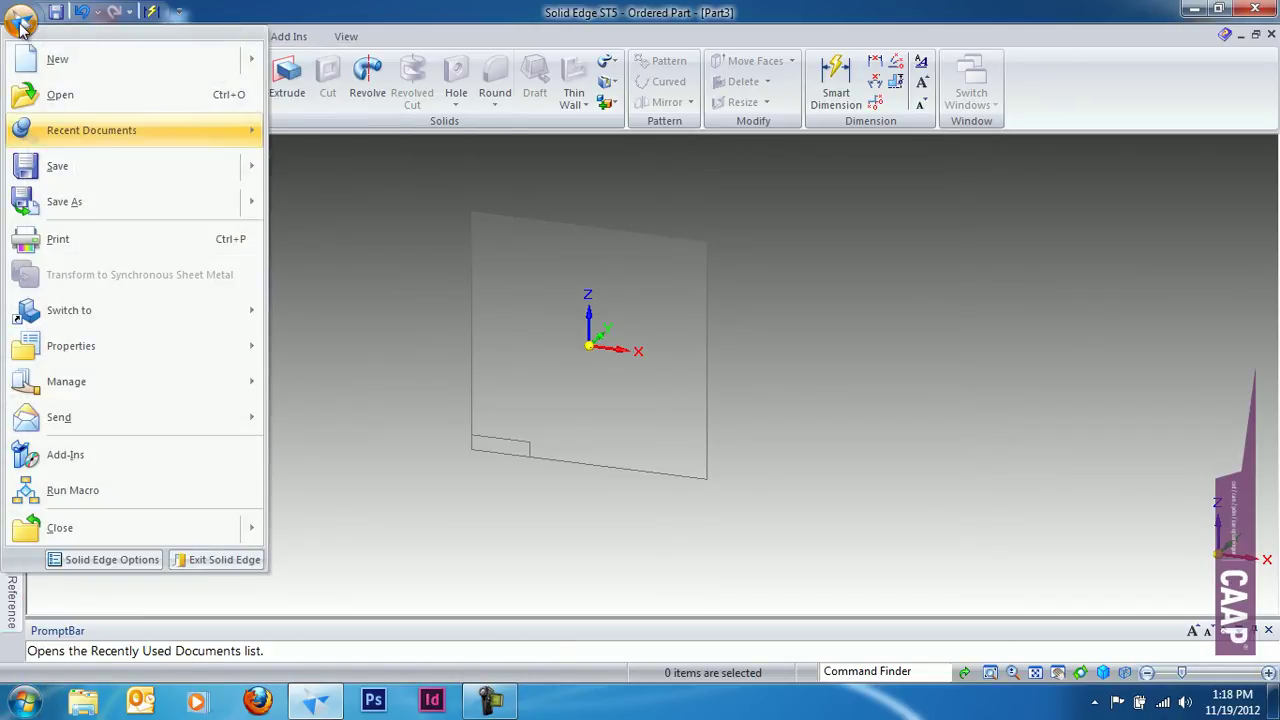
pyautogui.click(100, 559)
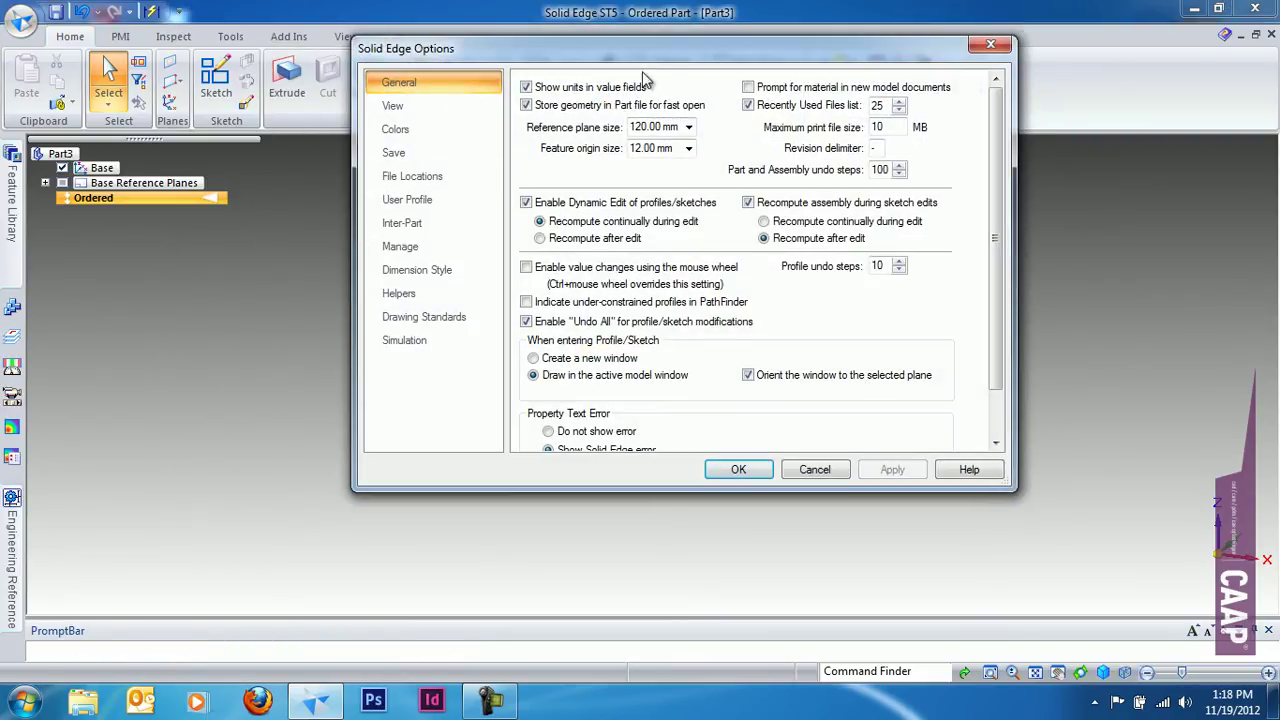
# Move the Options window and browse the View, Colors and Helpers pages
pyautogui.moveTo(655, 54); pyautogui.dragTo(630, 105)
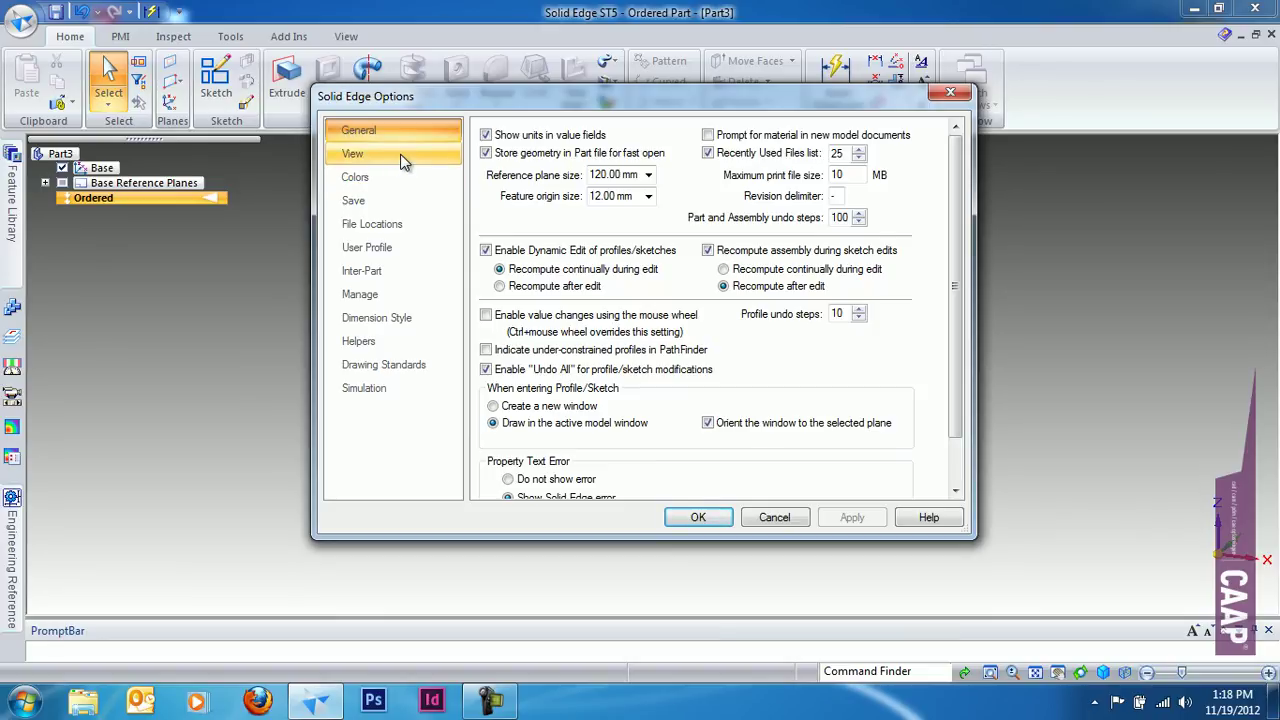
pyautogui.click(396, 155)
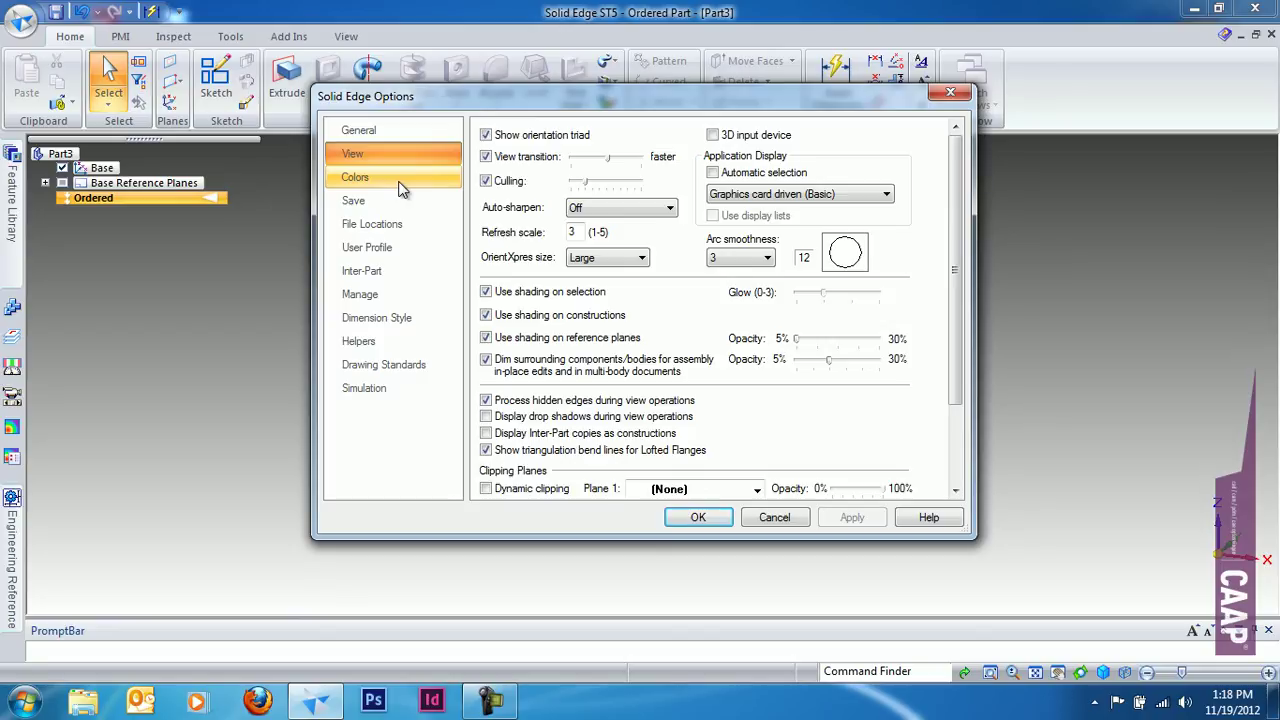
pyautogui.click(400, 180)
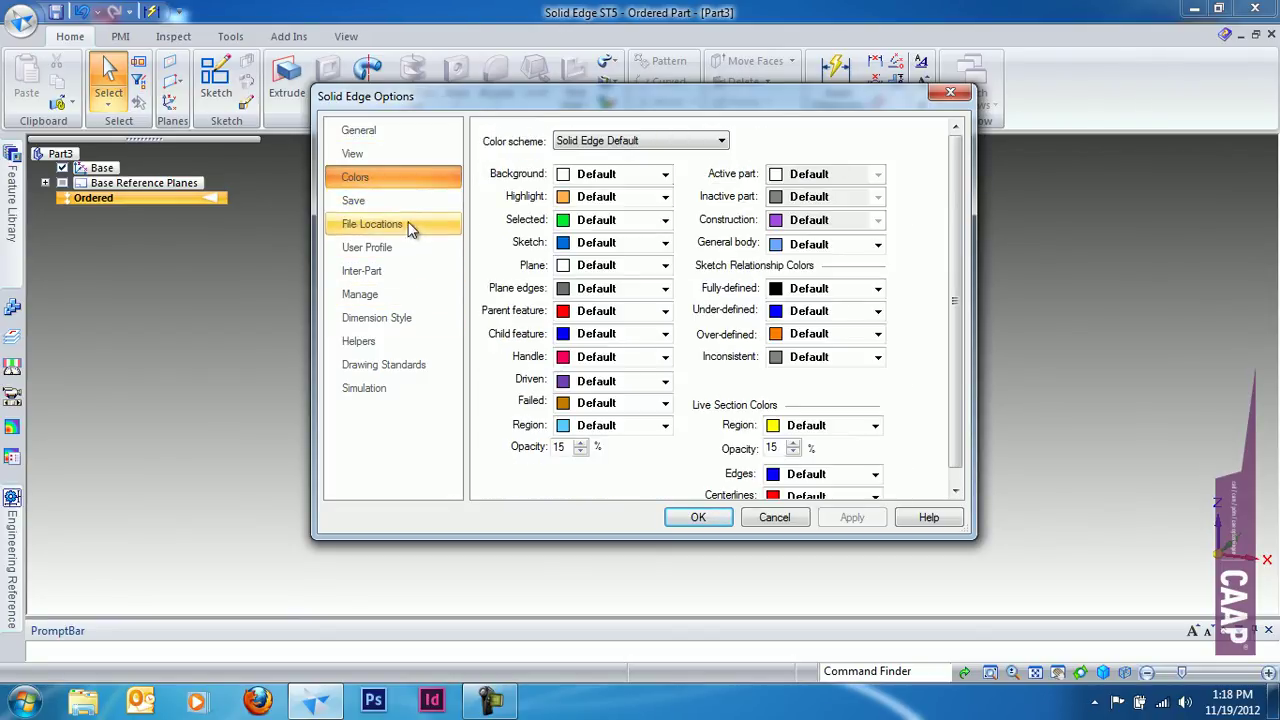
pyautogui.click(405, 341)
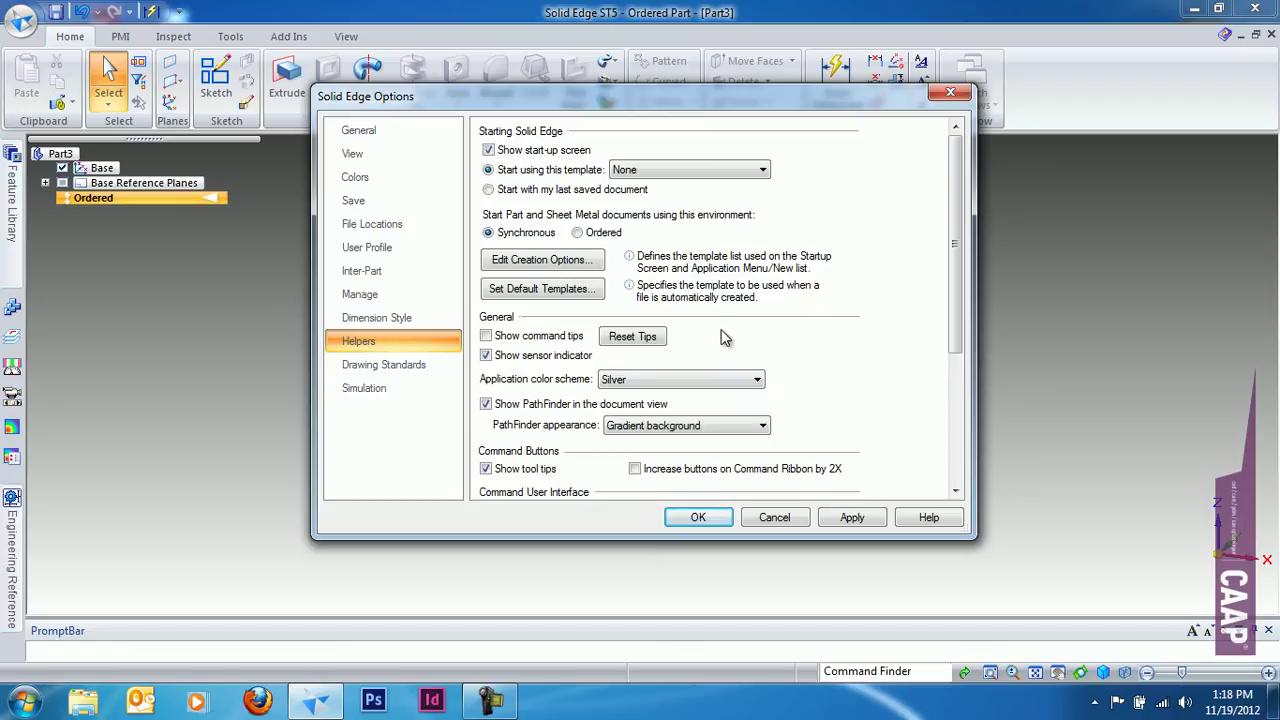
# Toggle Show command tips on and back off, pressing Reset Tips each time
pyautogui.click(638, 342)
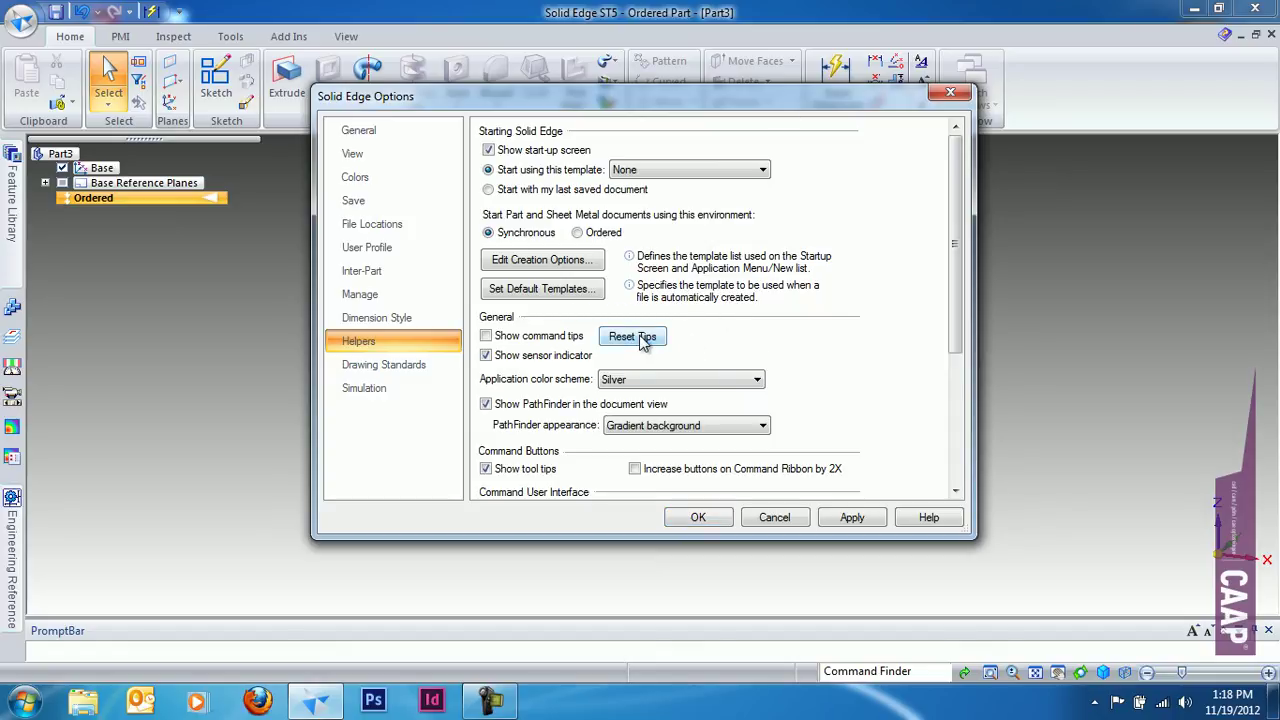
pyautogui.click(486, 336)
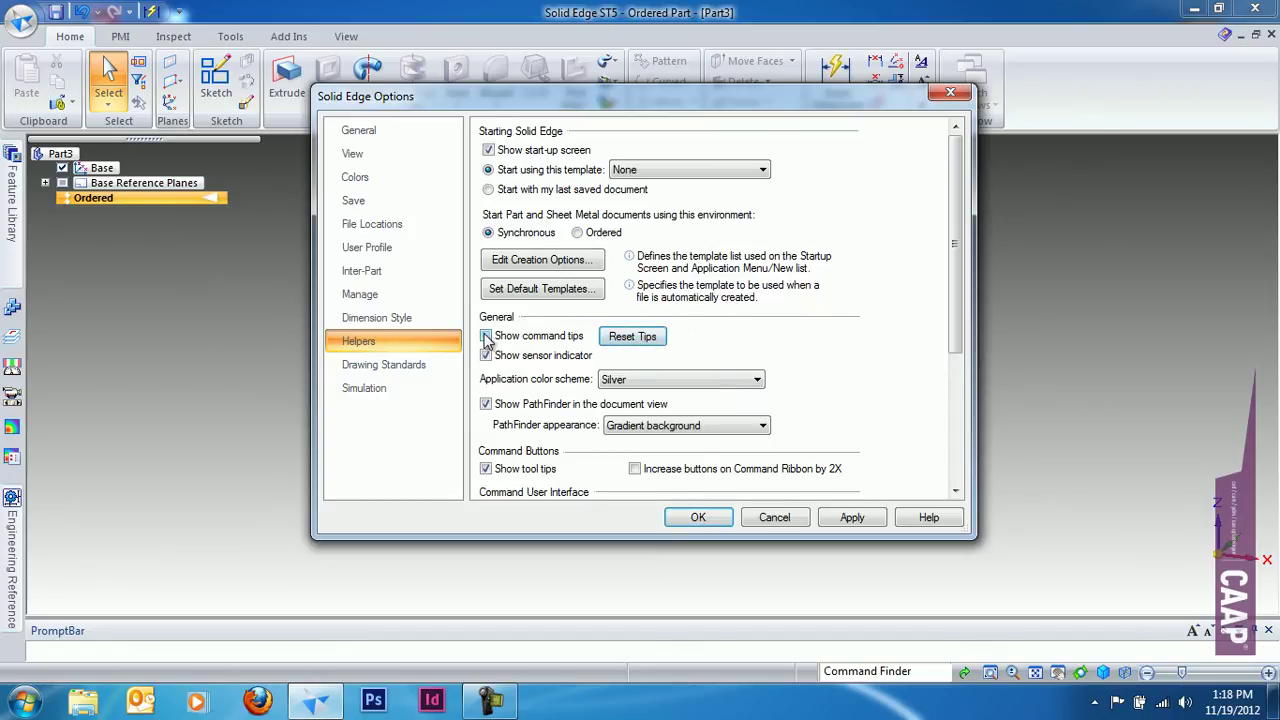
pyautogui.click(638, 342)
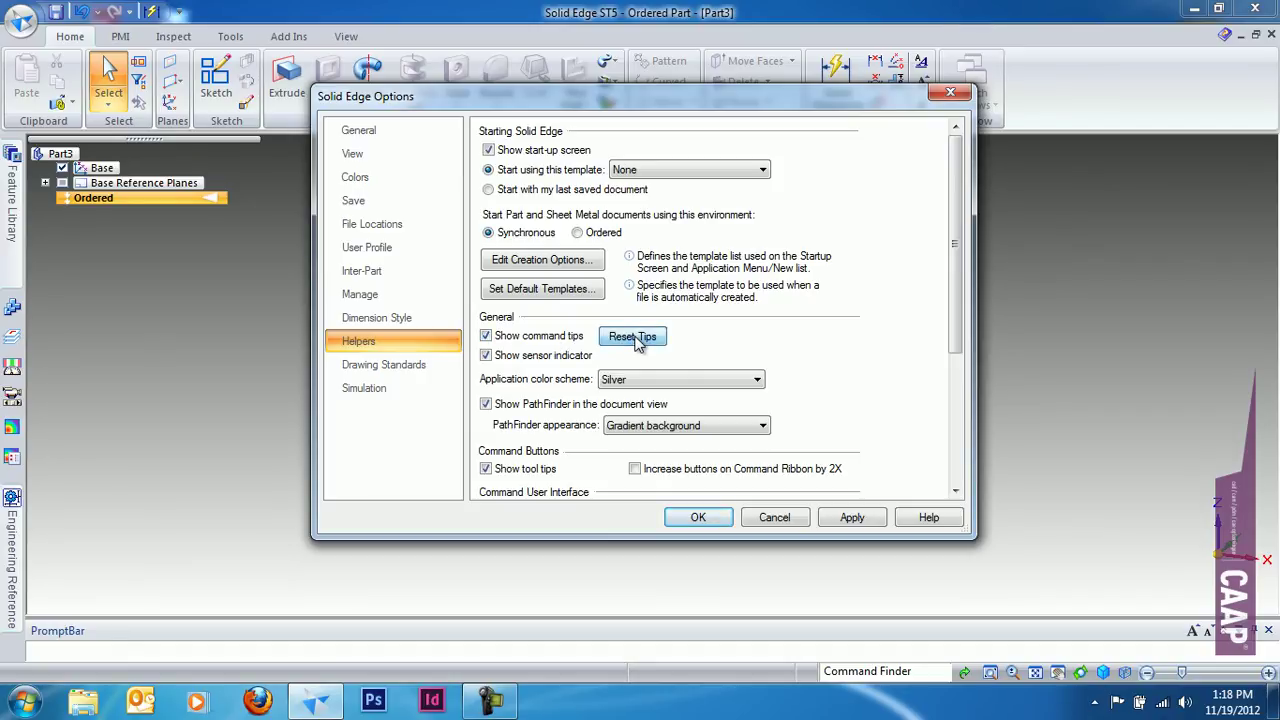
pyautogui.click(486, 336)
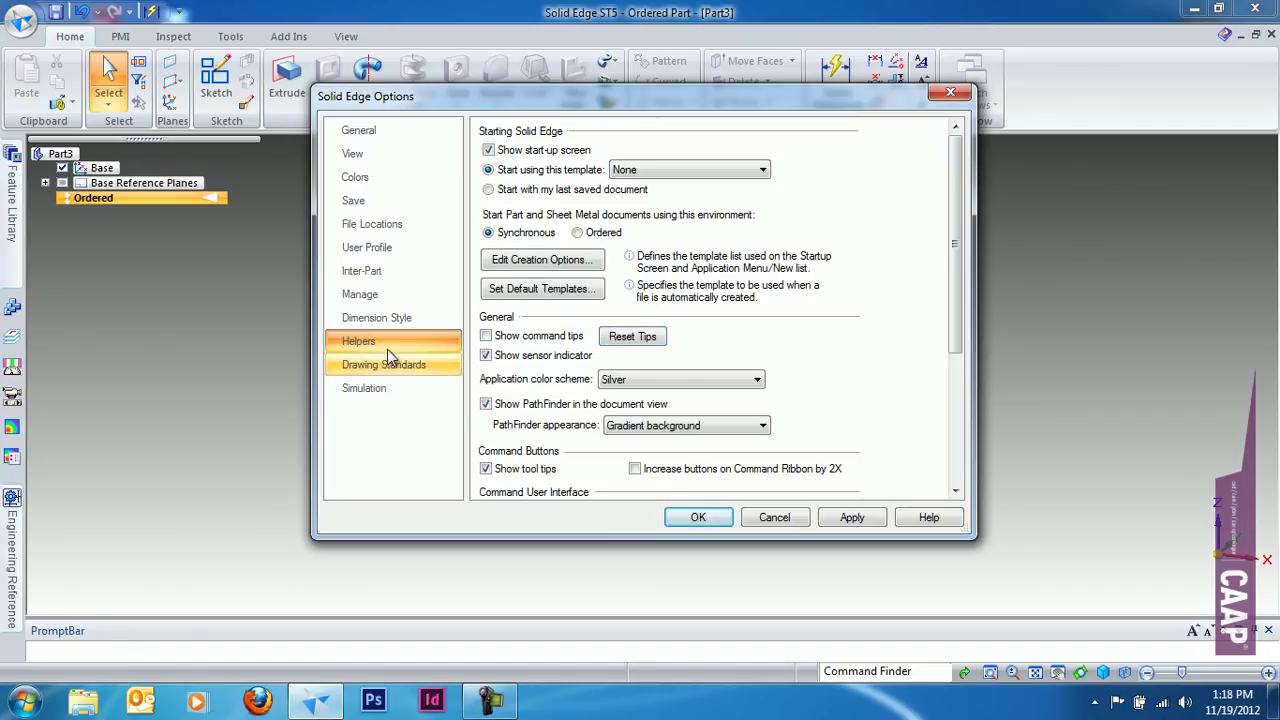
# Review the User Profile name and initials fields, return to General, and accept the options
pyautogui.click(399, 251)
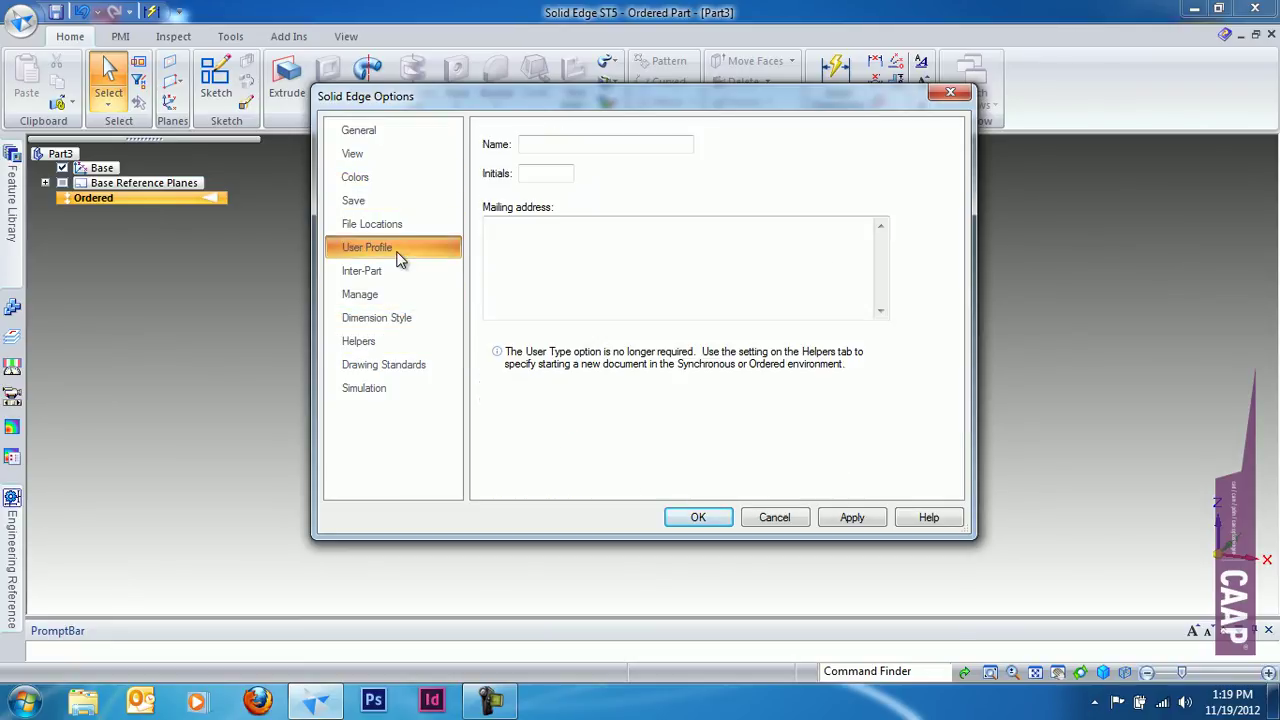
pyautogui.click(549, 146)
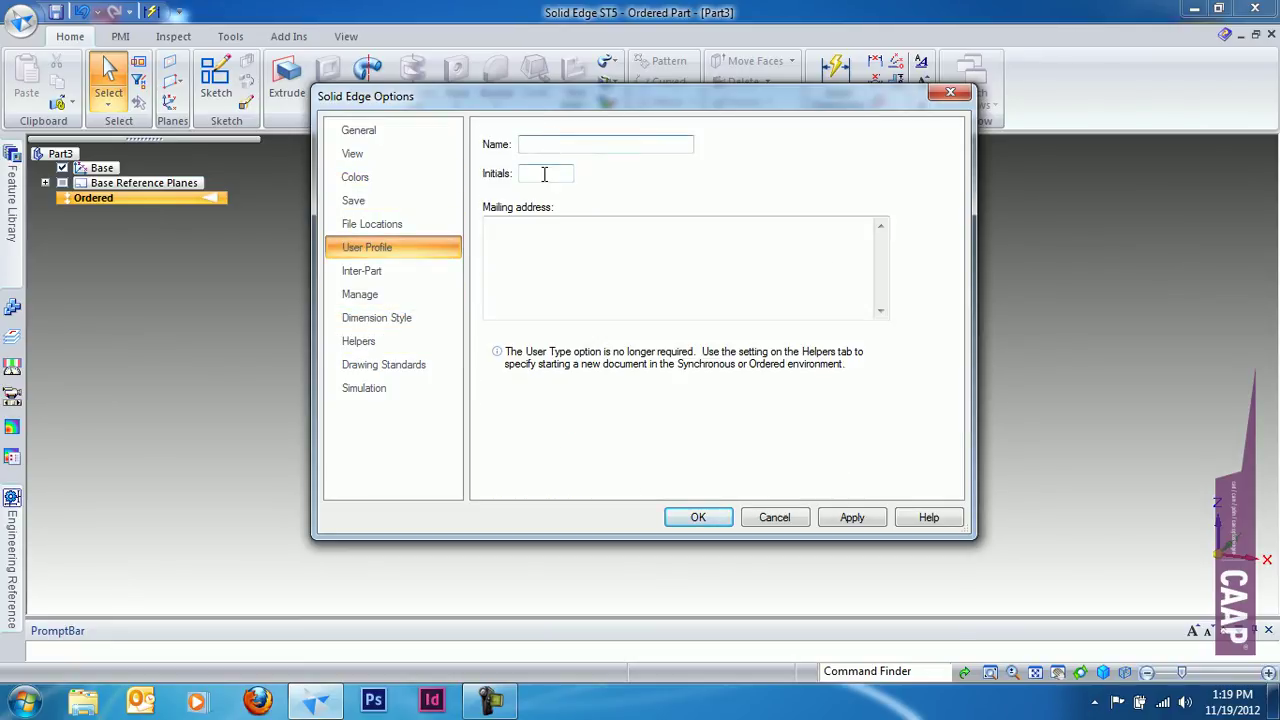
pyautogui.click(544, 174)
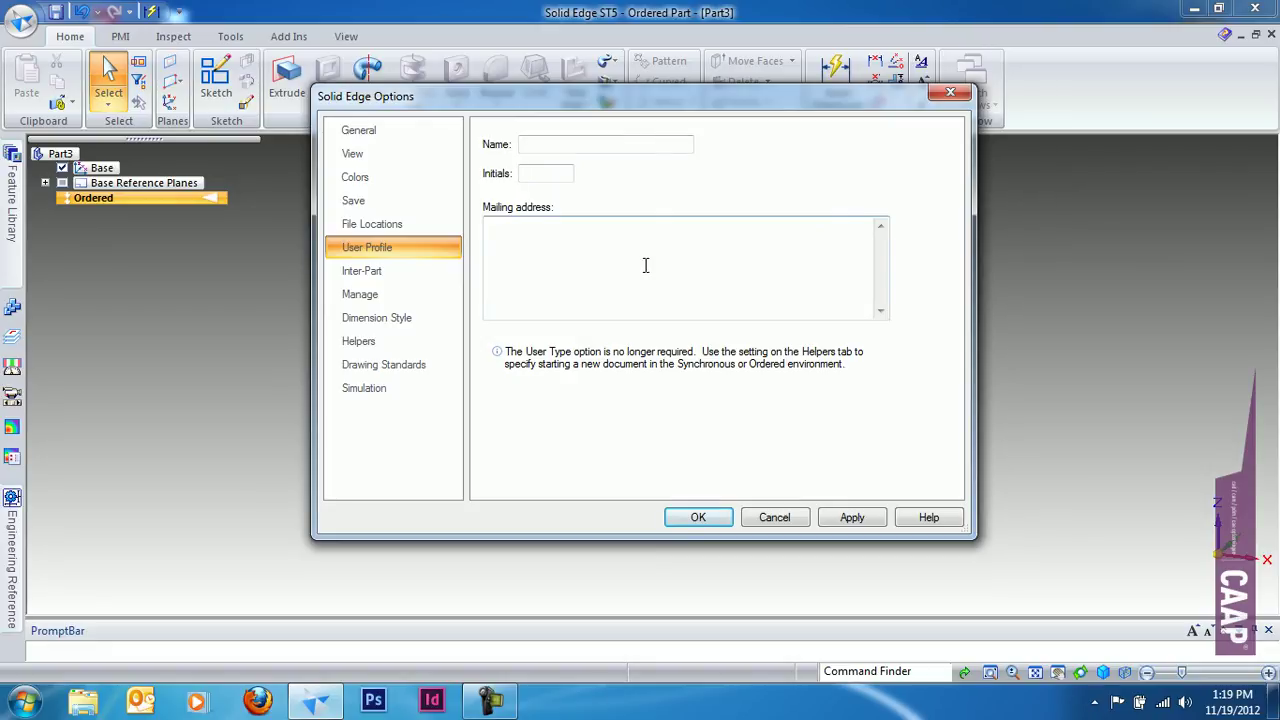
pyautogui.click(405, 135)
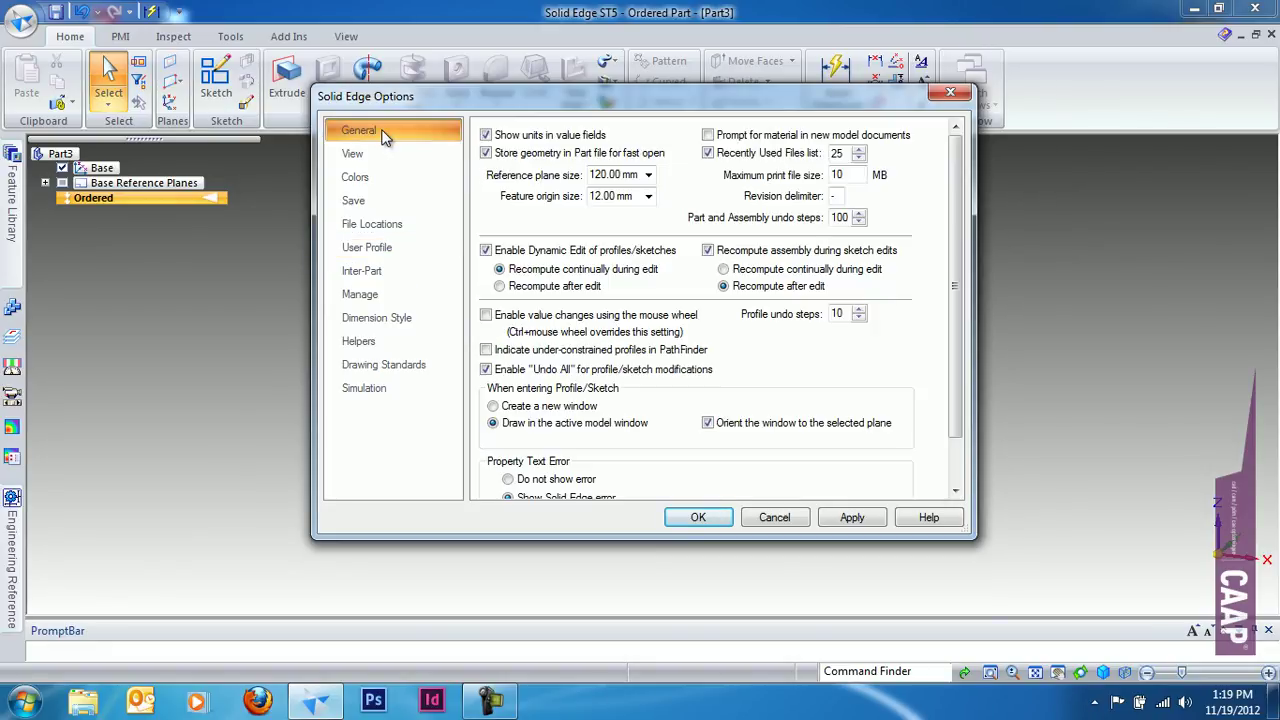
pyautogui.click(698, 517)
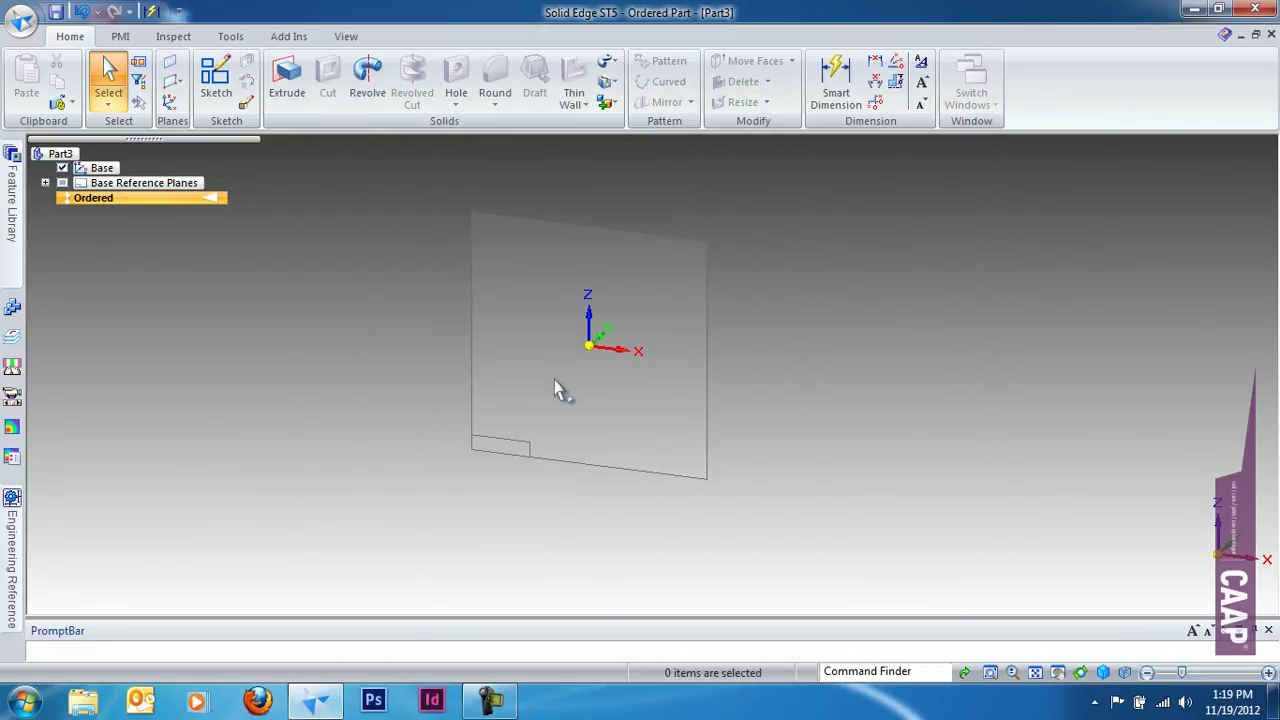
# Close Part3 without saving its changes
pyautogui.click(1271, 34)
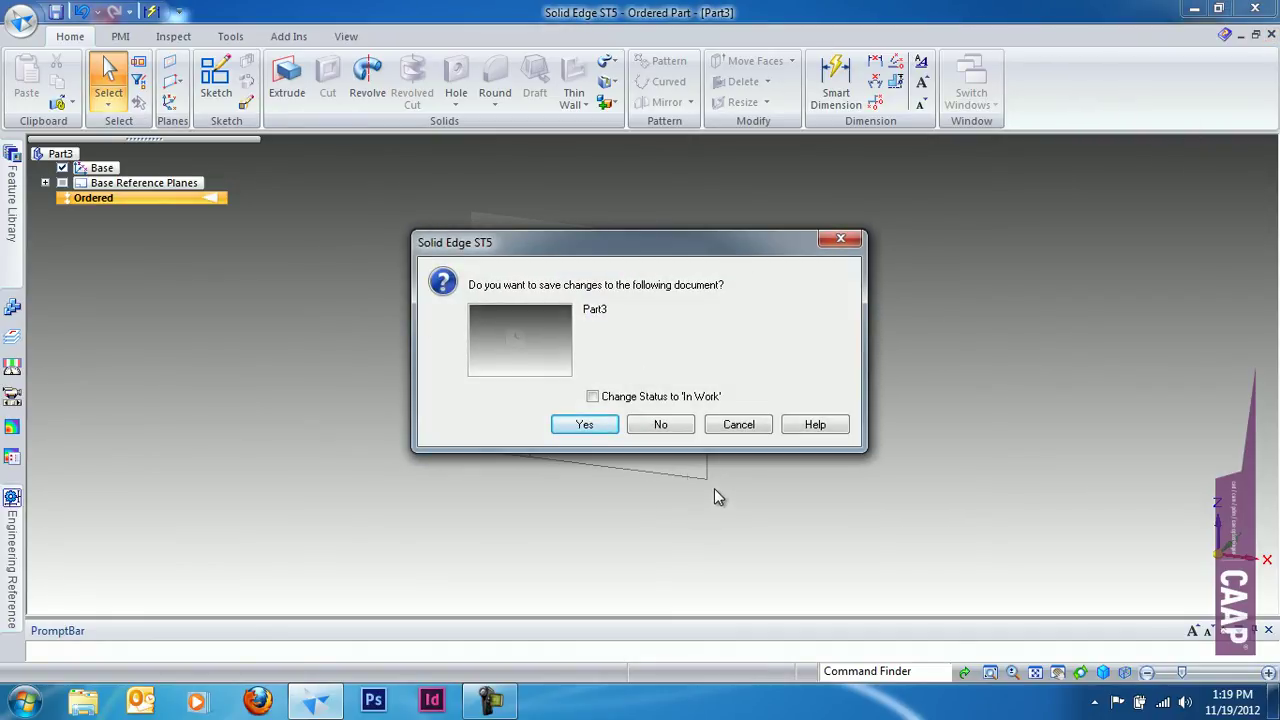
pyautogui.click(660, 424)
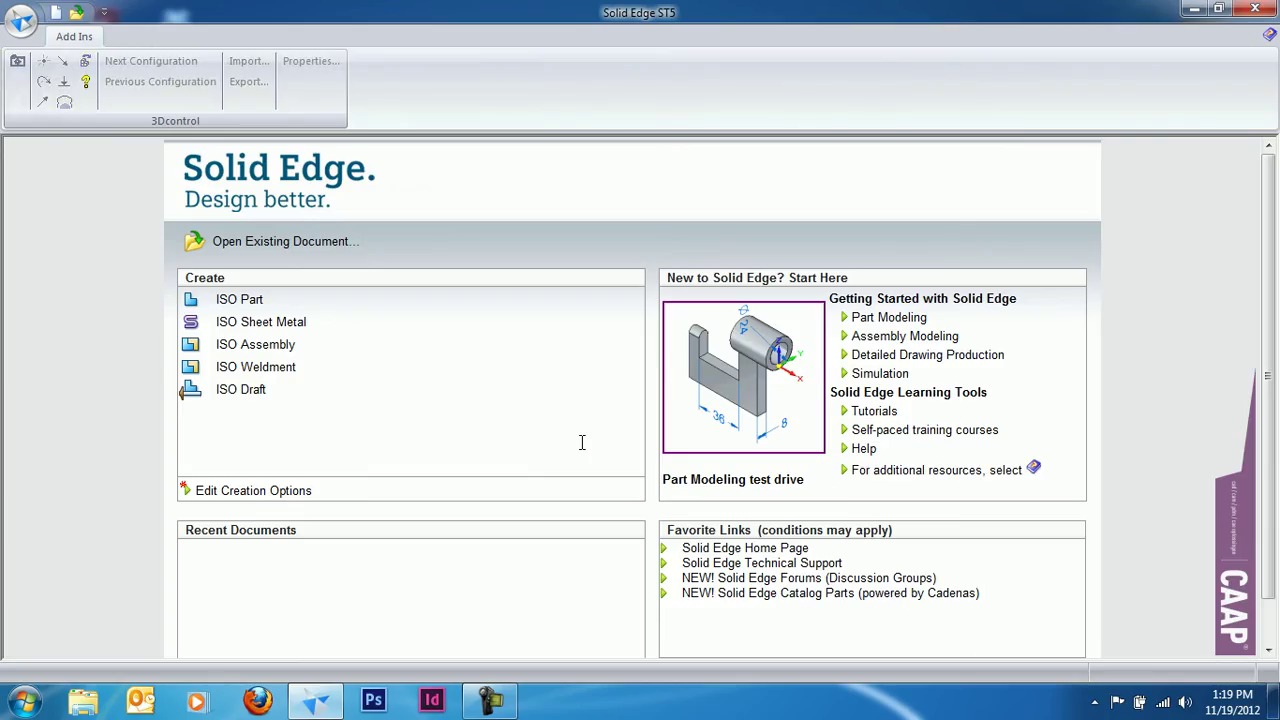